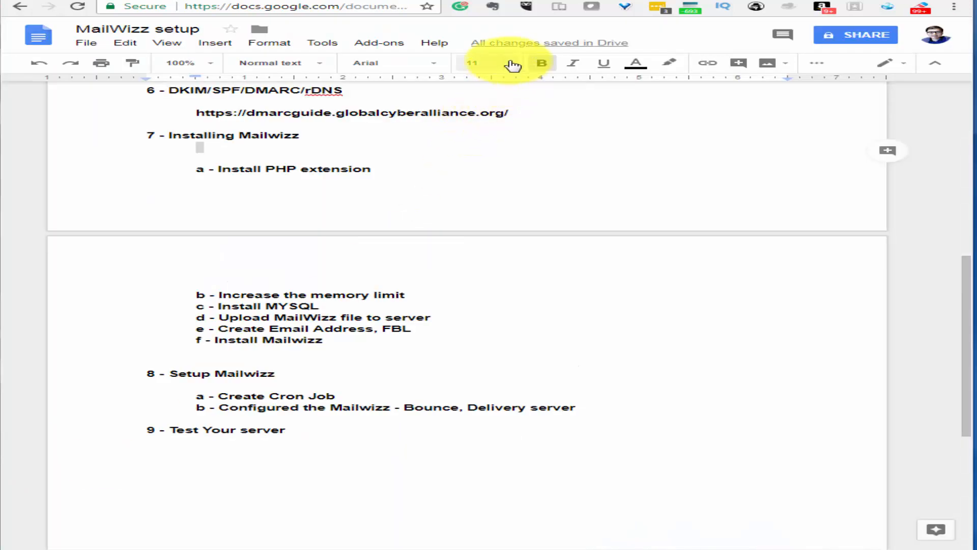
# In the WHM tab, open EasyApache 4 from the sidebar's Software section
pyautogui.click(542, 72)
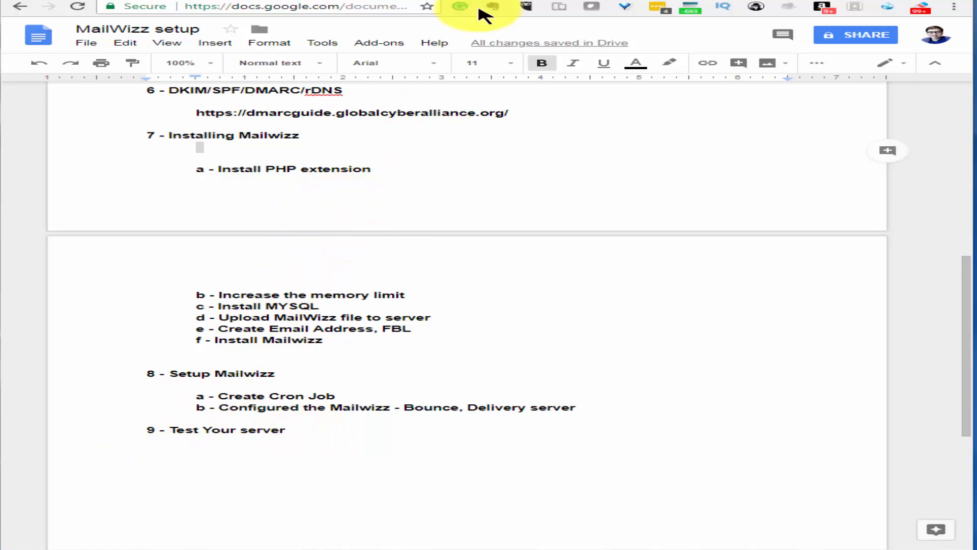
pyautogui.click(437, 1)
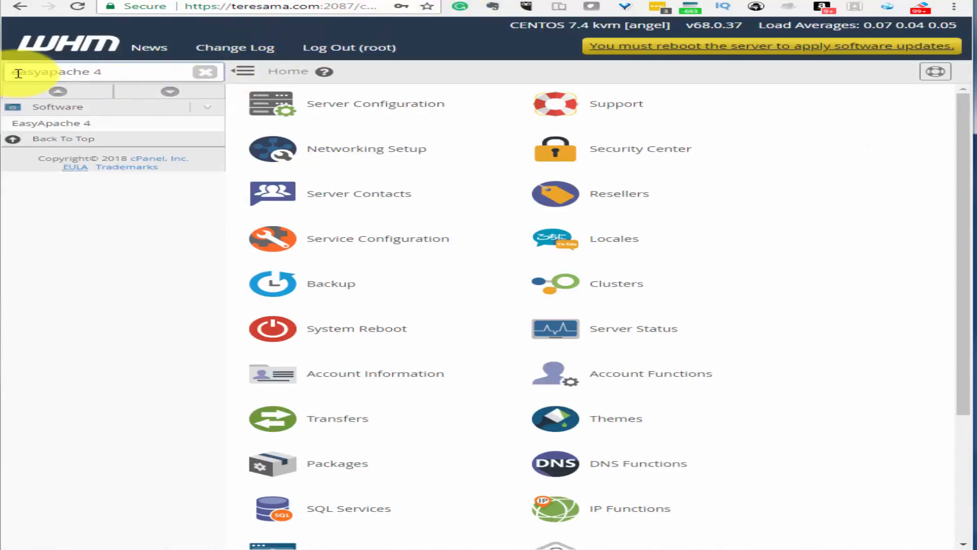
pyautogui.moveTo(16, 72); pyautogui.dragTo(42, 91)
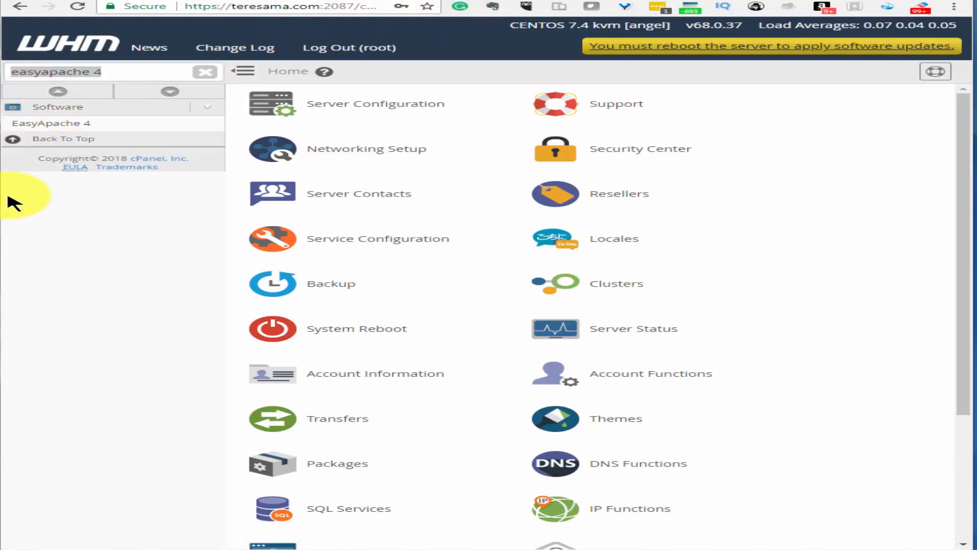
pyautogui.click(51, 124)
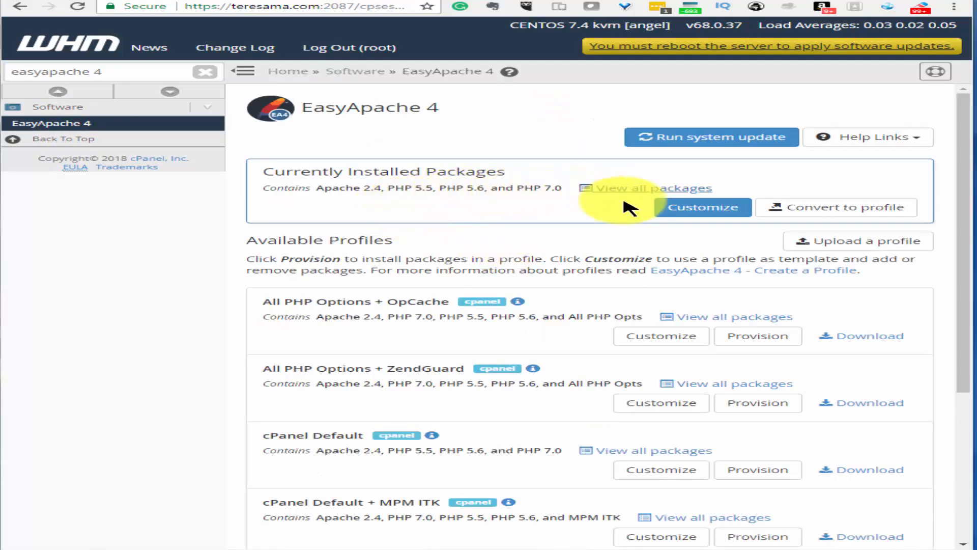
# Customize the installed package set and mark mbstring for install on PHP 5.5, 5.6 and 7.0
pyautogui.click(706, 214)
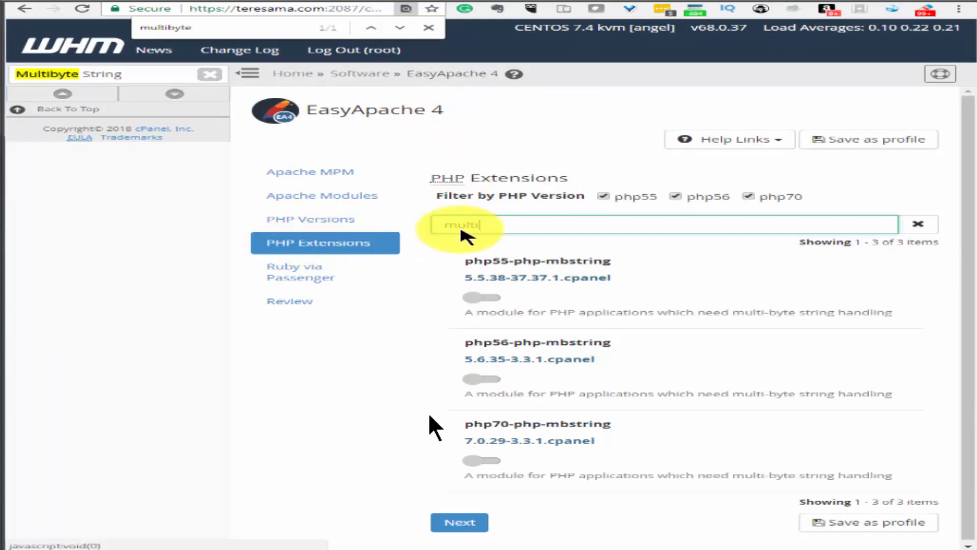
pyautogui.doubleClick(498, 224)
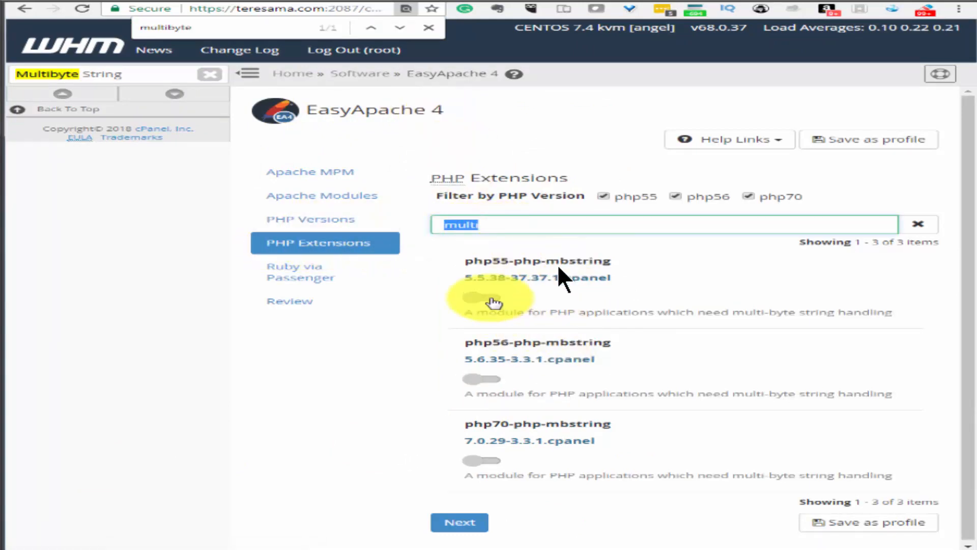
pyautogui.click(482, 297)
pyautogui.click(482, 379)
pyautogui.click(501, 462)
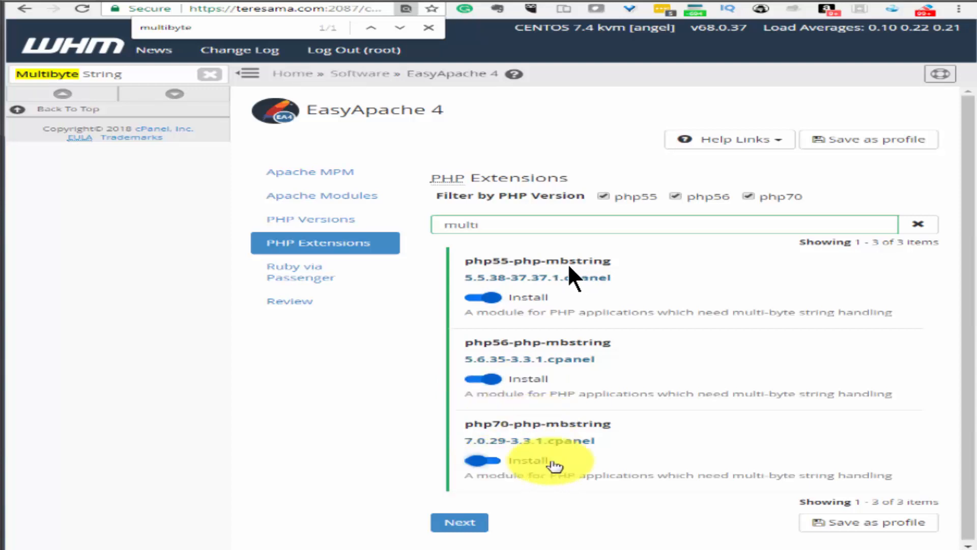
# Mark fileinfo for install on PHP 5.5, 5.6 and 7.0, and continue to Ruby via Passenger
pyautogui.click(466, 522)
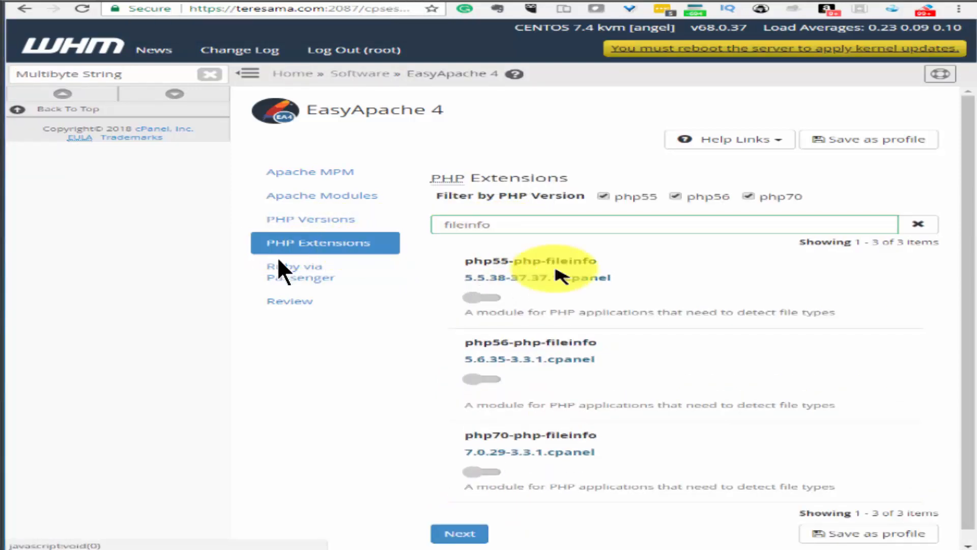
pyautogui.click(482, 297)
pyautogui.click(504, 379)
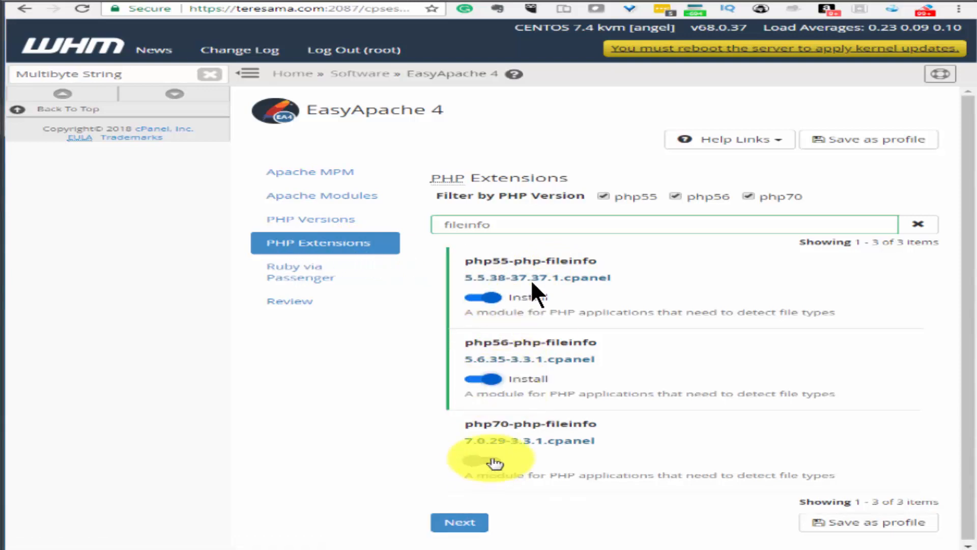
pyautogui.click(496, 461)
pyautogui.click(459, 522)
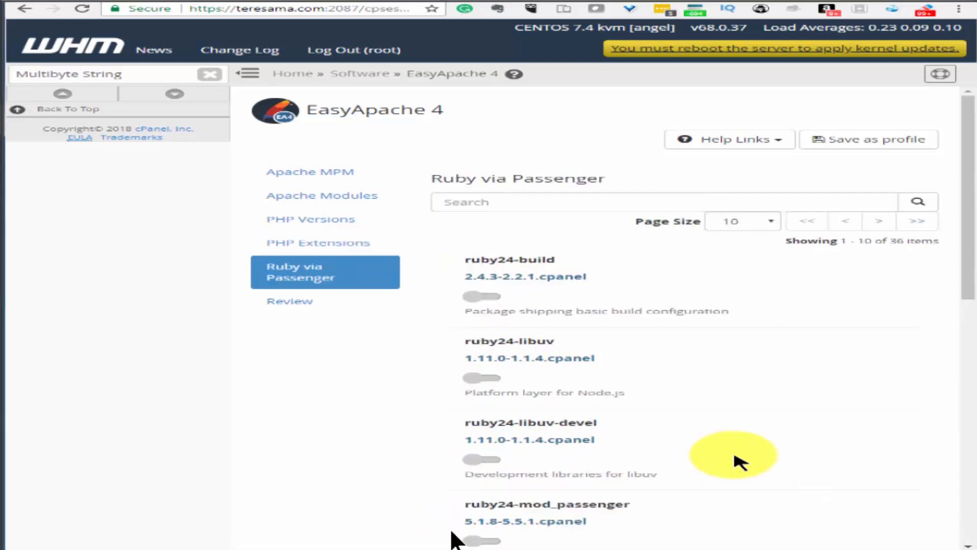
# Move on to the Review step and provision the package set with mbstring and fileinfo
pyautogui.scroll(-2, 733, 465)
pyautogui.scroll(-10, 728, 473)
pyautogui.click(469, 519)
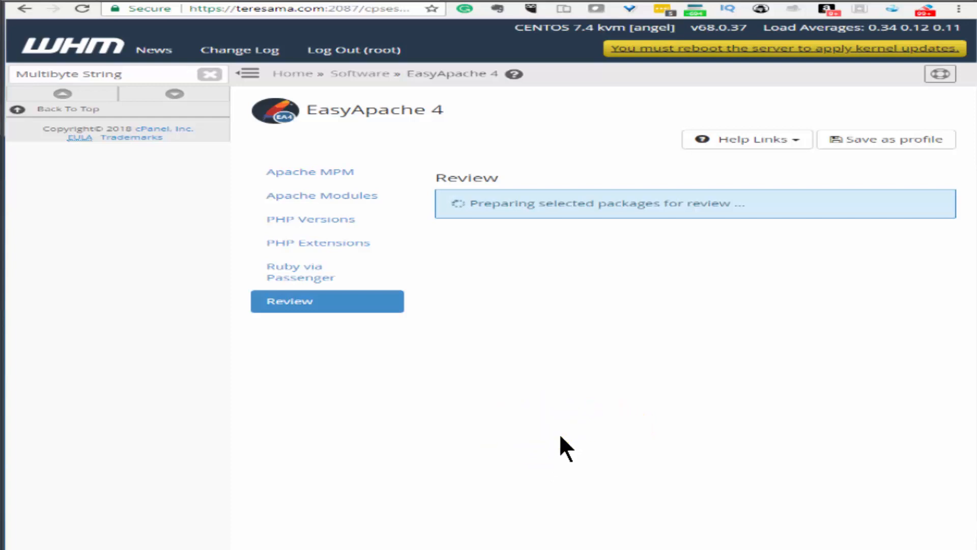
pyautogui.scroll(-5, 604, 485)
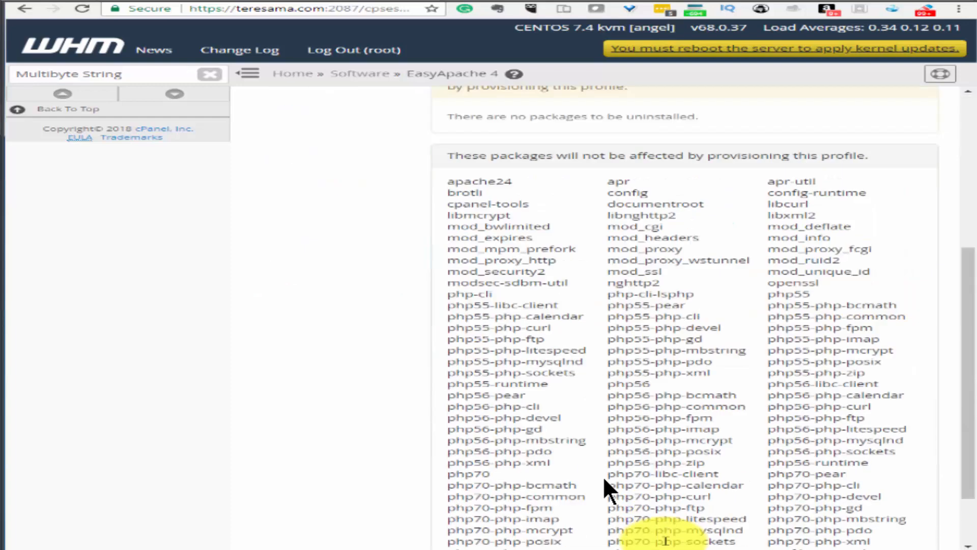
pyautogui.scroll(-3, 606, 484)
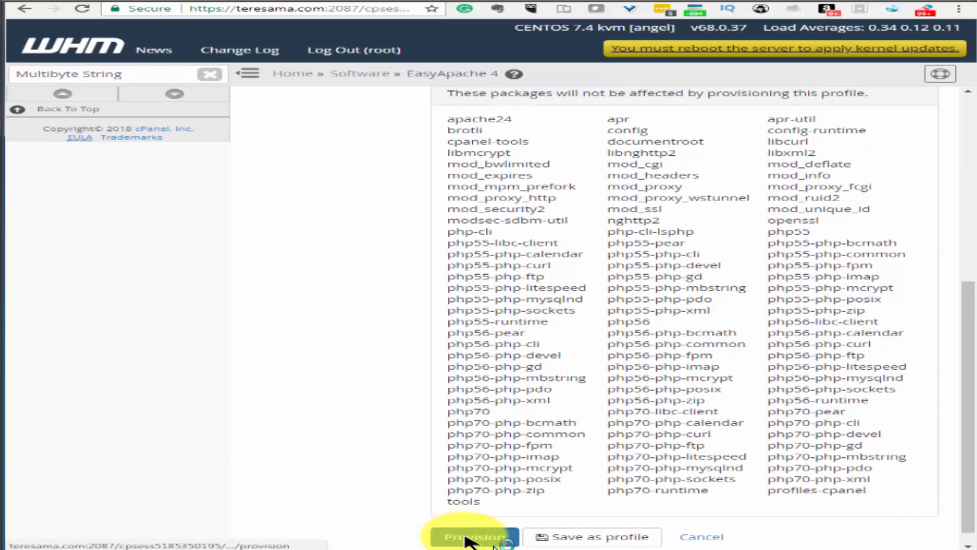
pyautogui.click(475, 537)
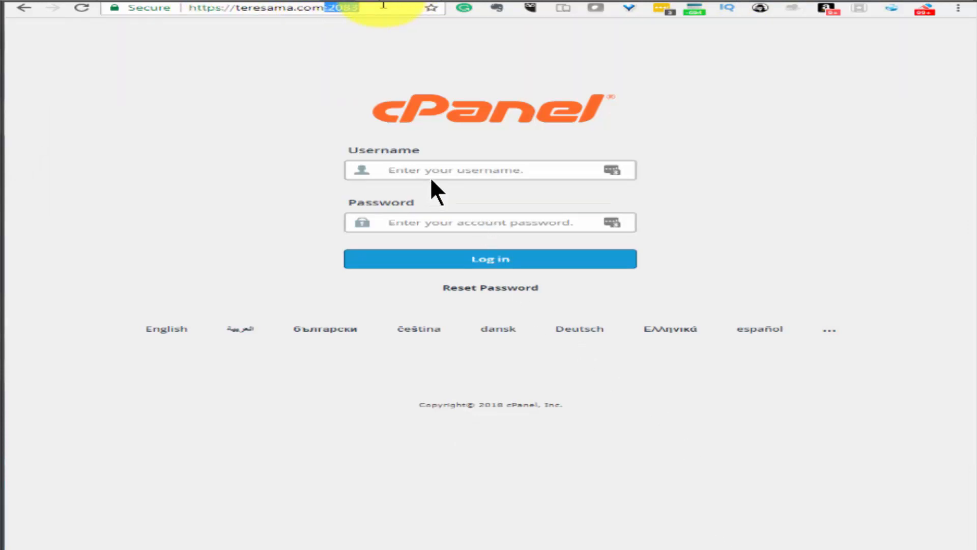
# Load the /cpanel login page and submit the root username and password
pyautogui.write('/')
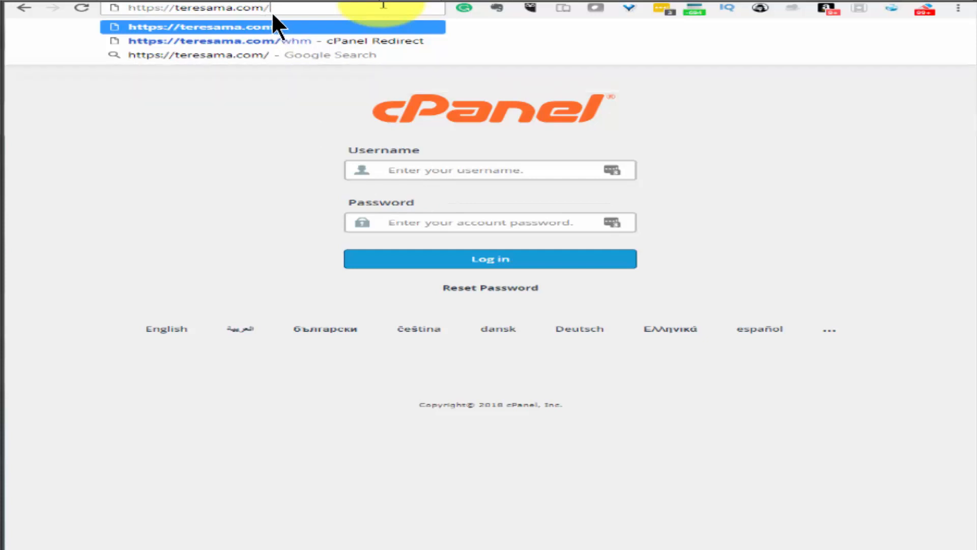
pyautogui.write('cpanel')
pyautogui.press('Return')
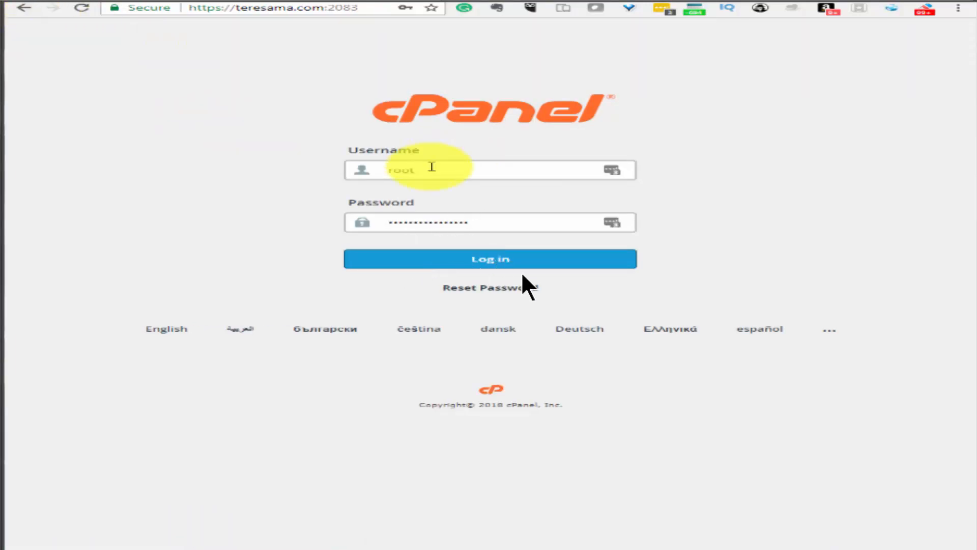
pyautogui.click(478, 266)
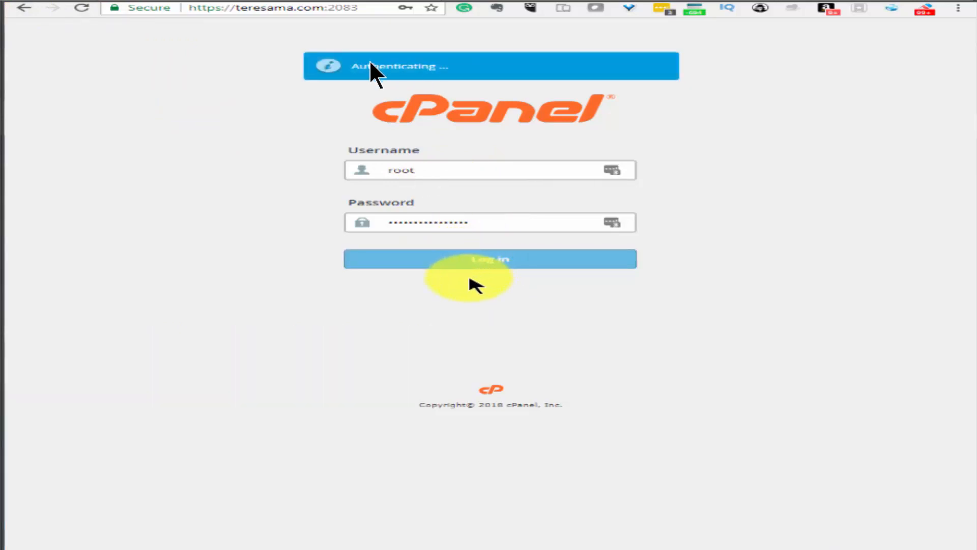
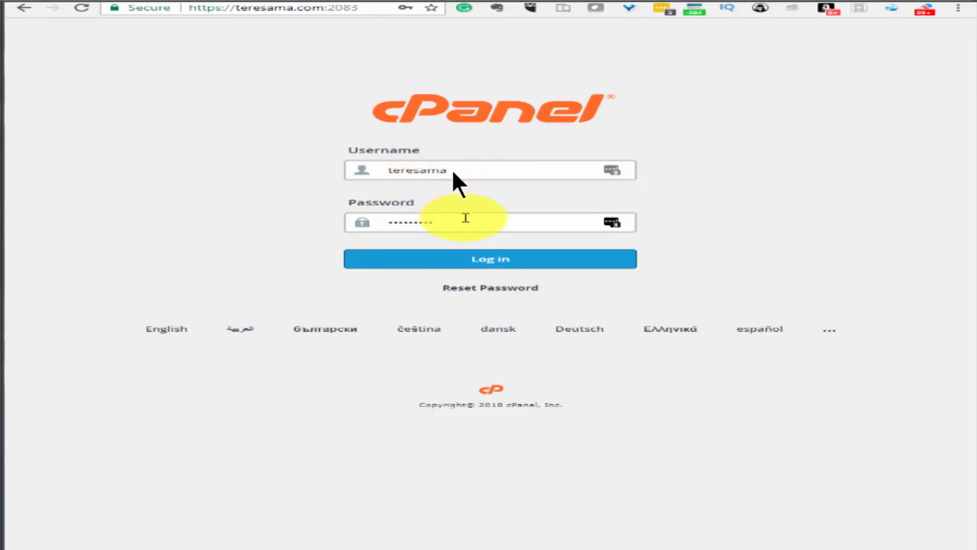
# Log in to cPanel to reach the home dashboard with Files, Databases, Domains and Email tools
pyautogui.click(491, 259)
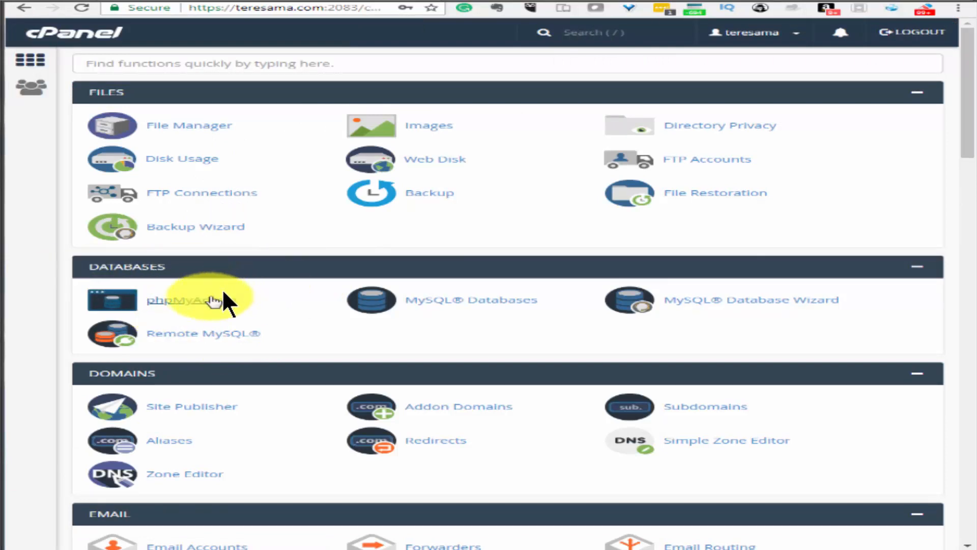
# In MySQL Databases, create a database suffixed 'mailwizz' and return to the database list
pyautogui.click(458, 304)
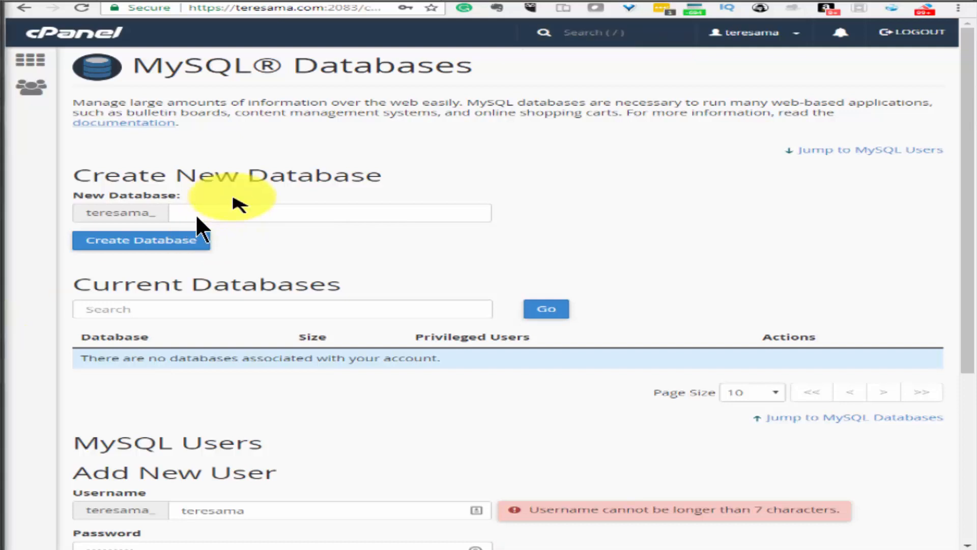
pyautogui.click(254, 214)
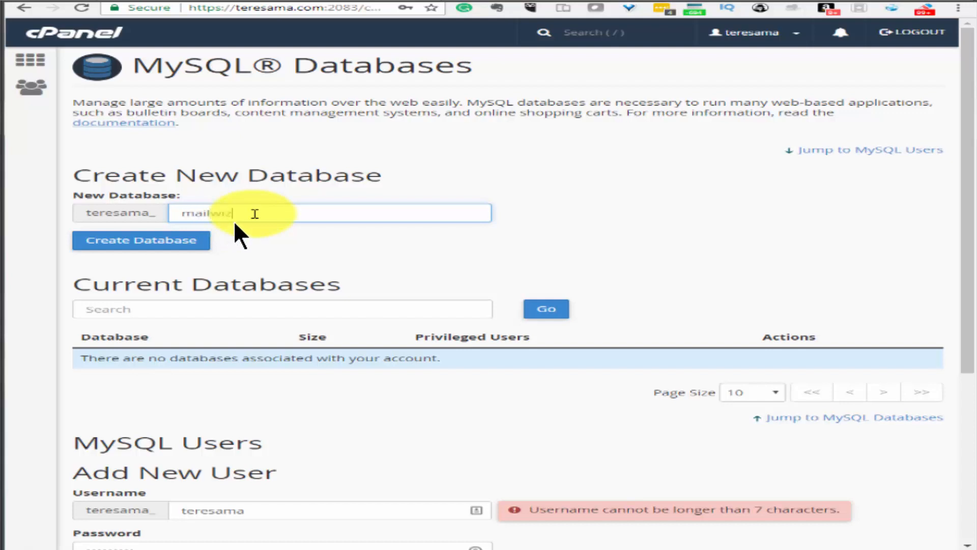
pyautogui.write('mailwiz')
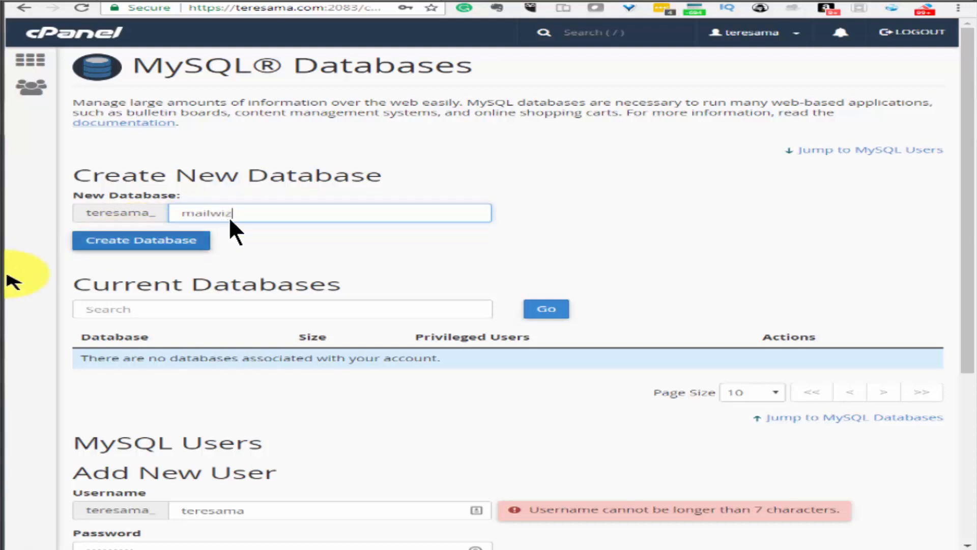
pyautogui.write('z')
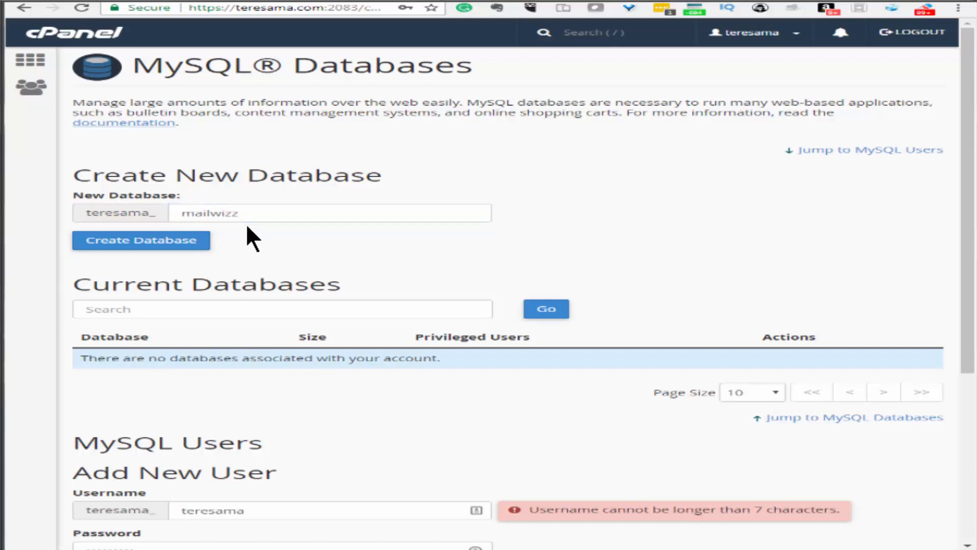
pyautogui.click(145, 243)
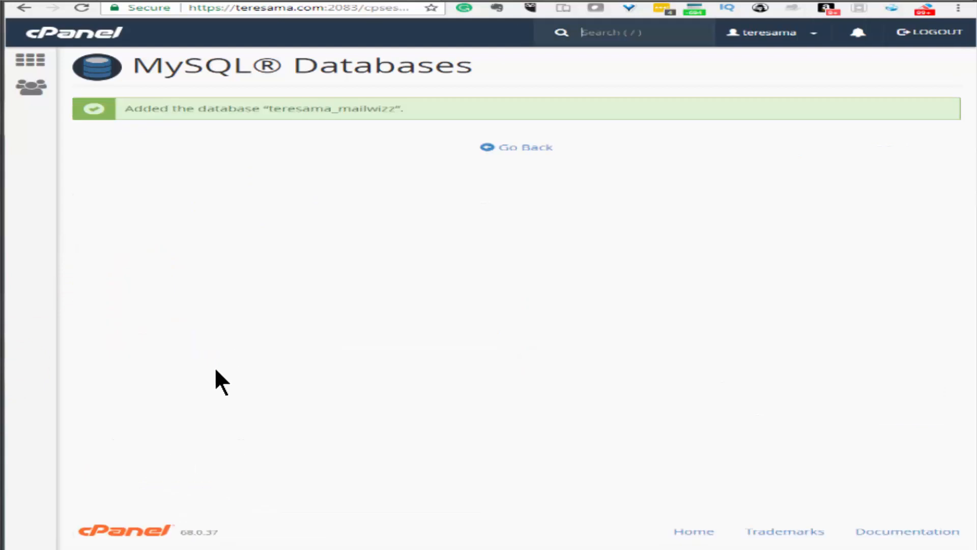
pyautogui.click(313, 402)
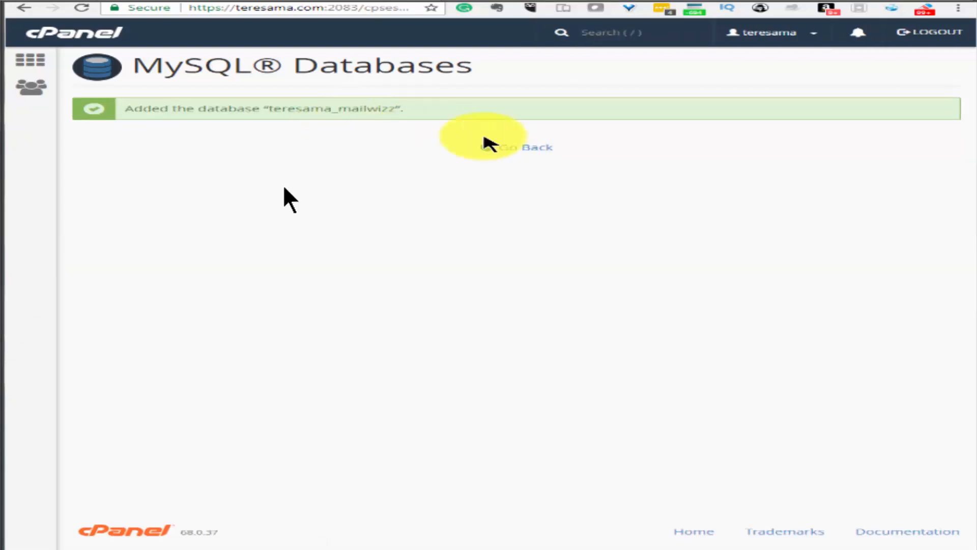
pyautogui.click(524, 147)
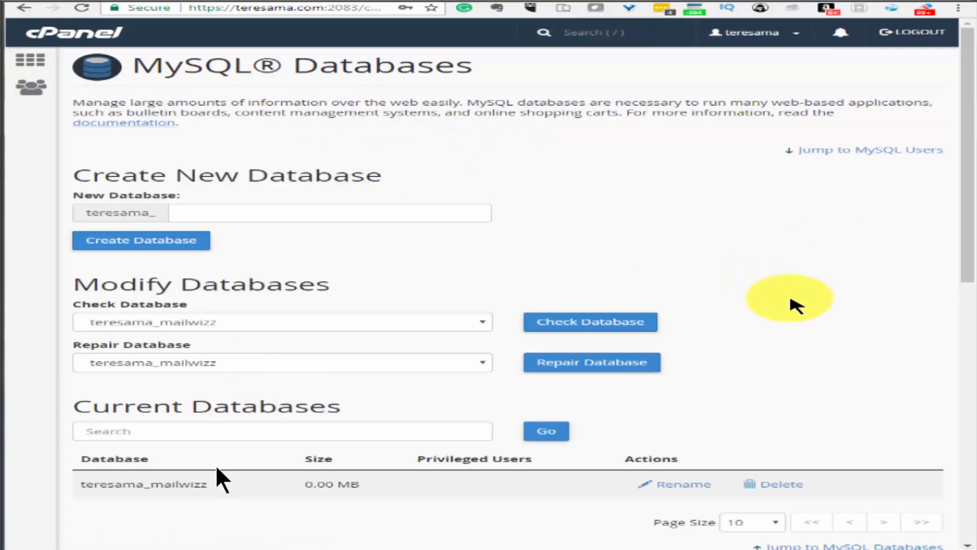
# Add the MySQL user 'mailwiz' with its password, then go back to MySQL Databases
pyautogui.scroll(-6, 783, 290)
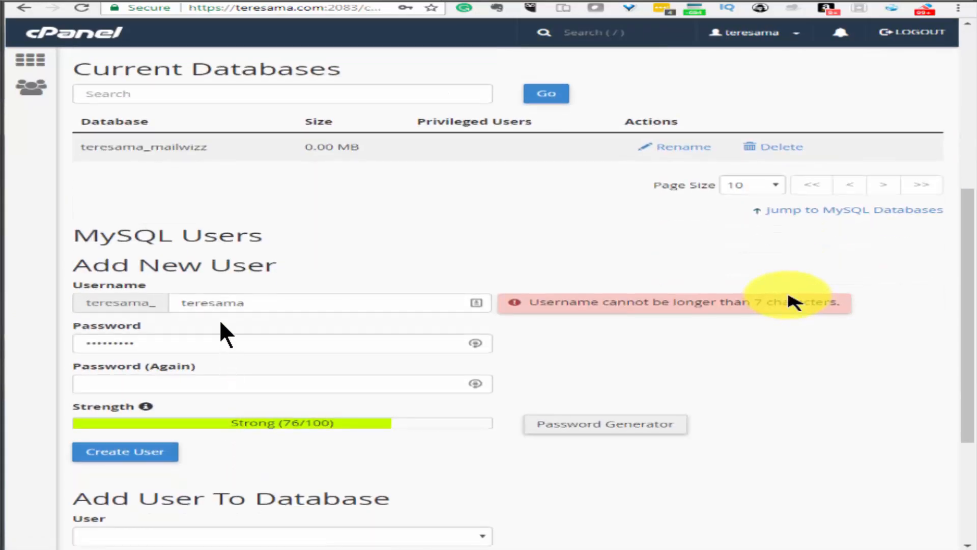
pyautogui.scroll(-1, 712, 300)
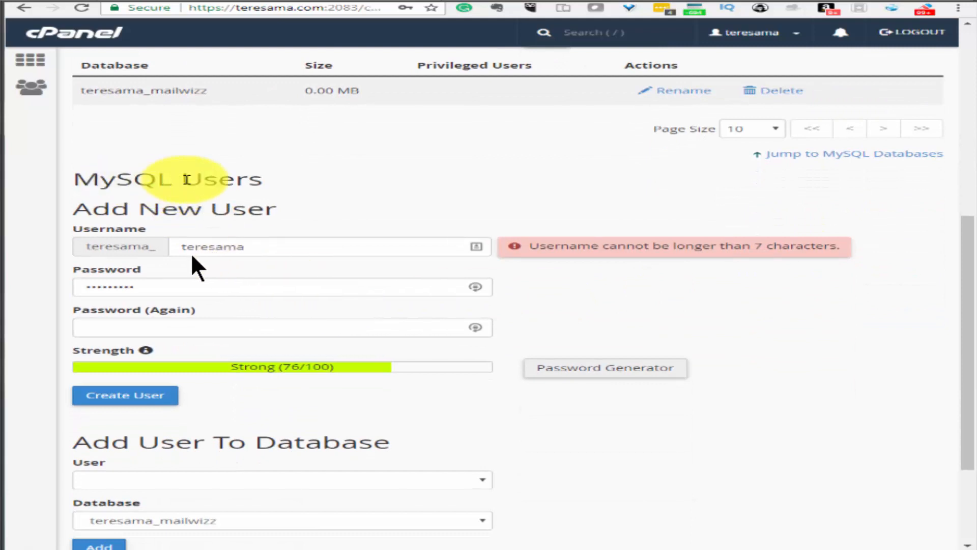
pyautogui.doubleClick(245, 248)
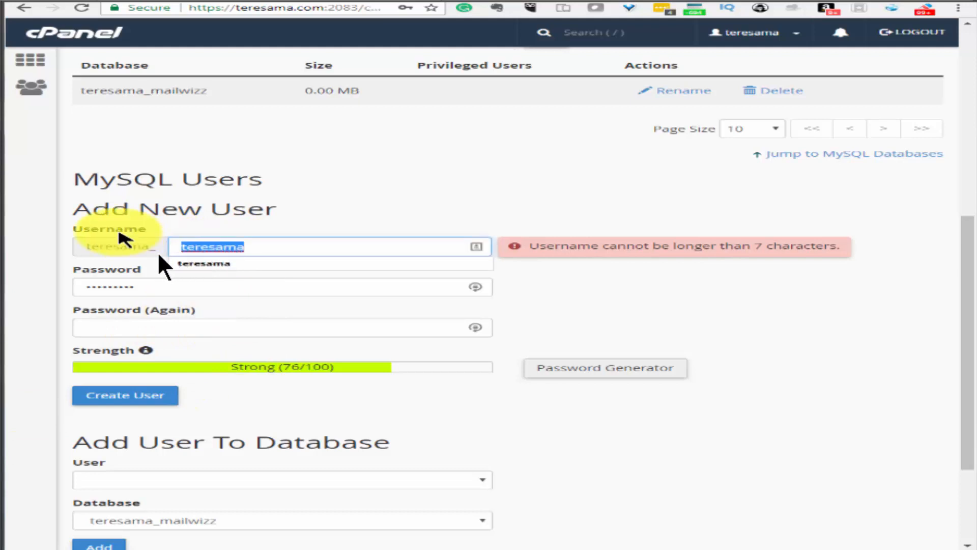
pyautogui.write('mailwiz')
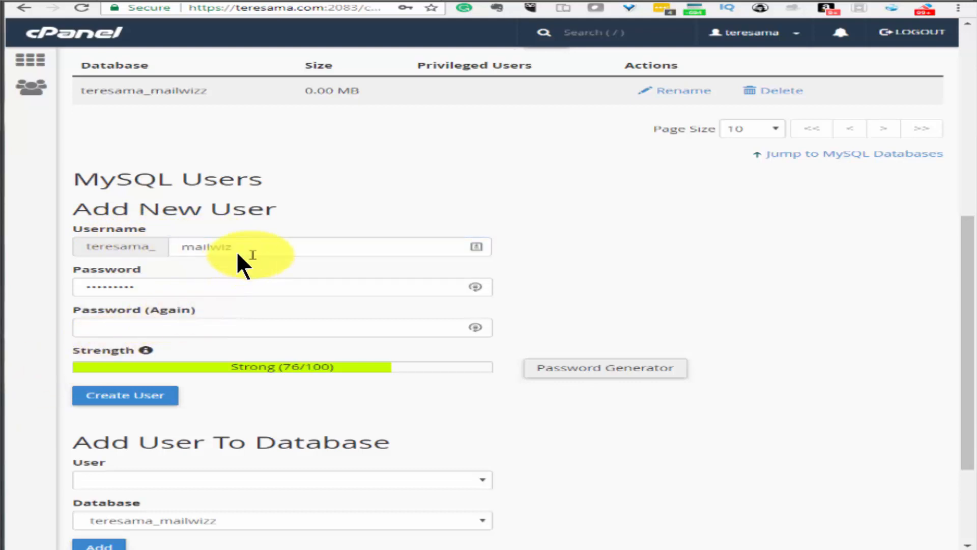
pyautogui.moveTo(178, 251); pyautogui.dragTo(255, 247)
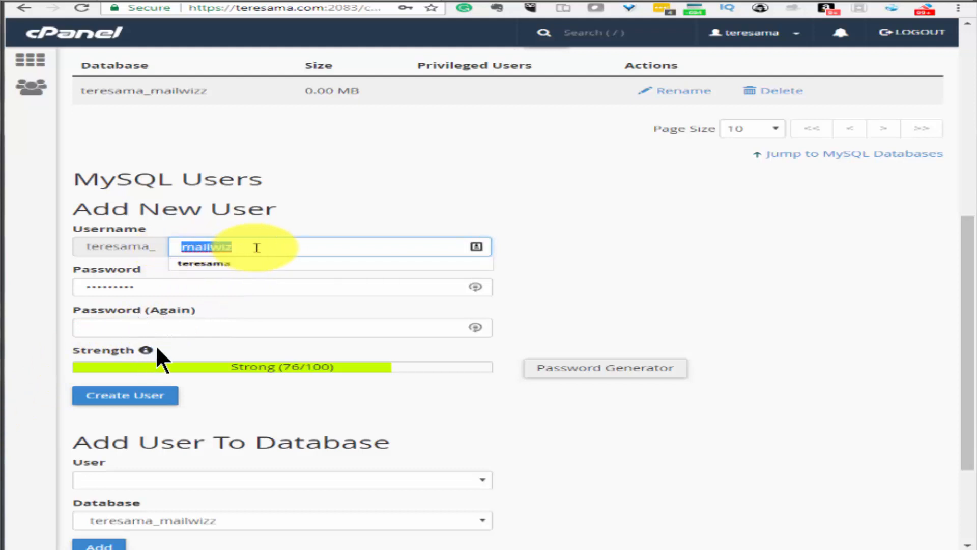
pyautogui.click(275, 246)
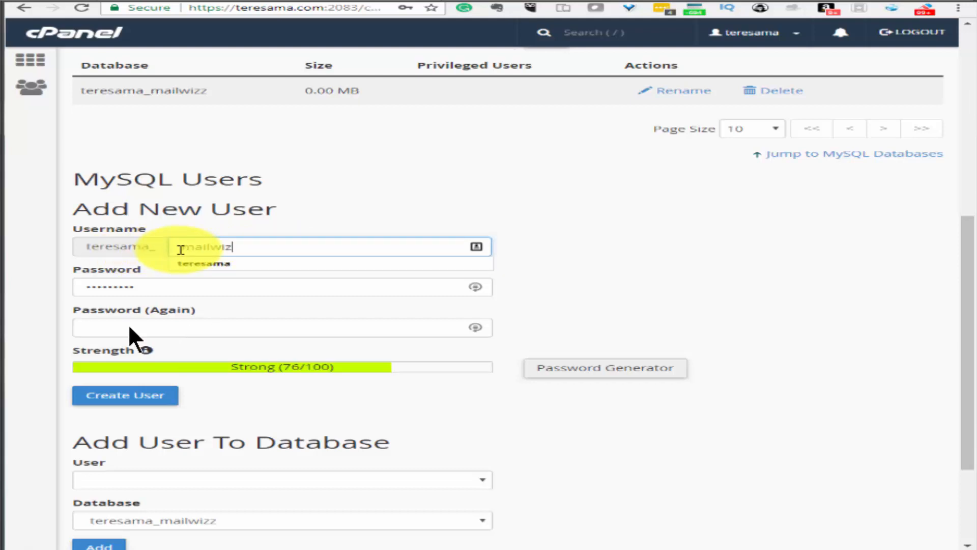
pyautogui.press('Tab')
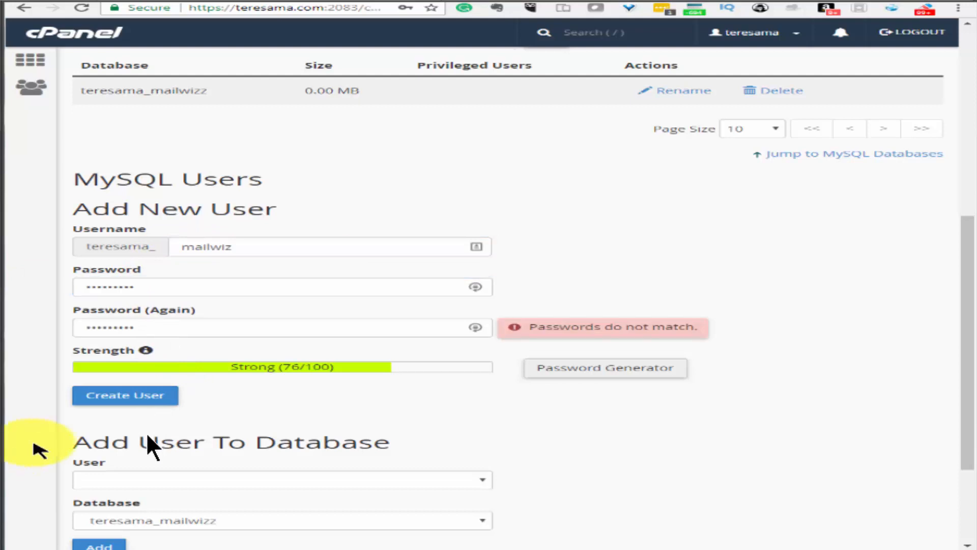
pyautogui.click(132, 396)
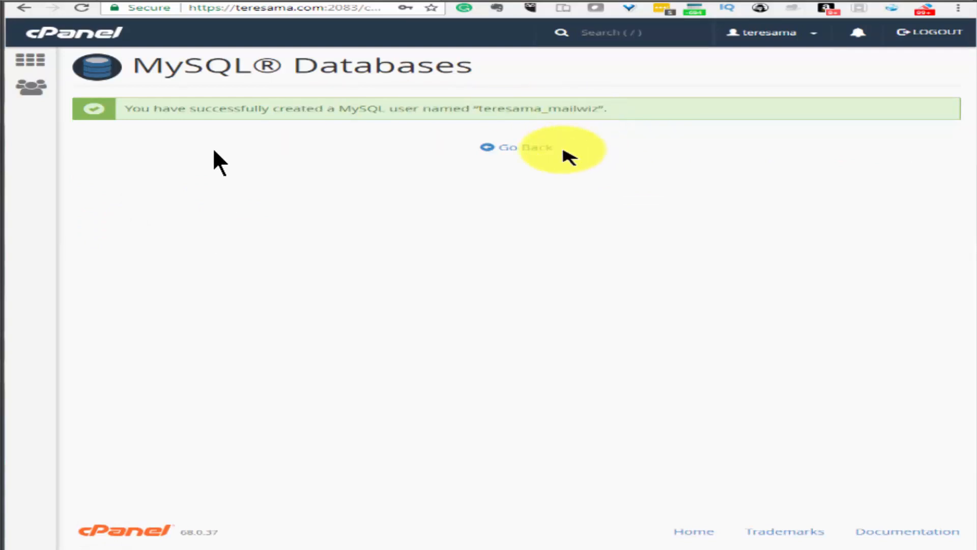
pyautogui.click(527, 148)
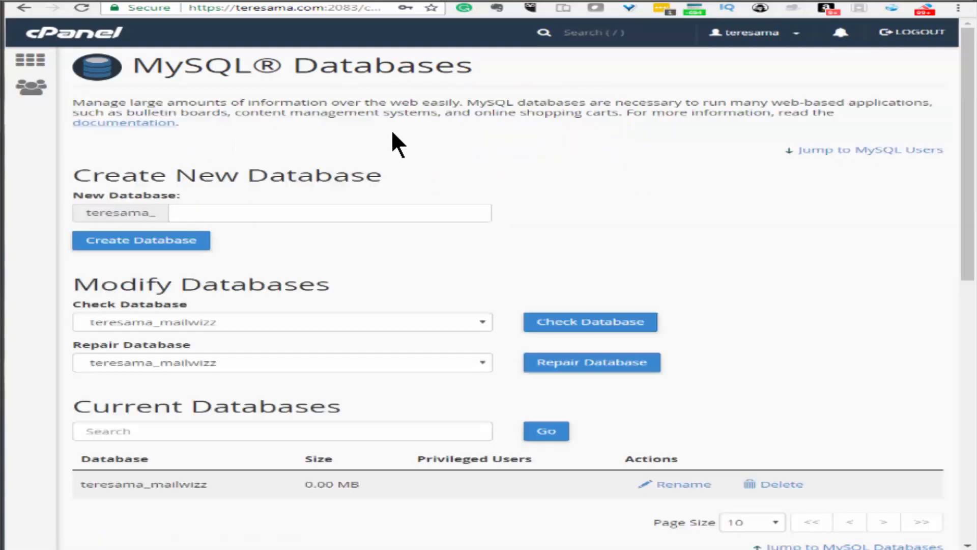
# Add user mailwiz to the mailwizz database with ALL PRIVILEGES and save
pyautogui.scroll(-2, 696, 288)
pyautogui.scroll(-8, 701, 294)
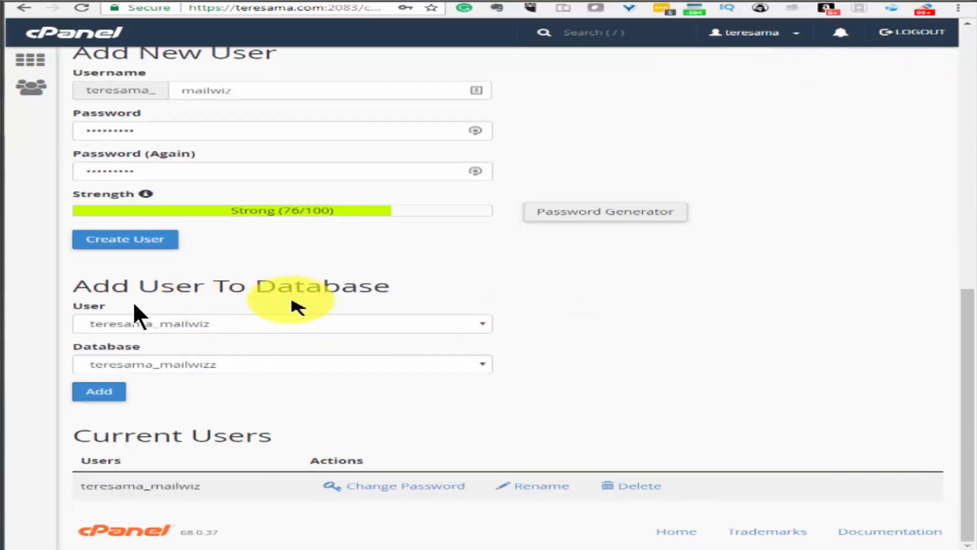
pyautogui.click(345, 324)
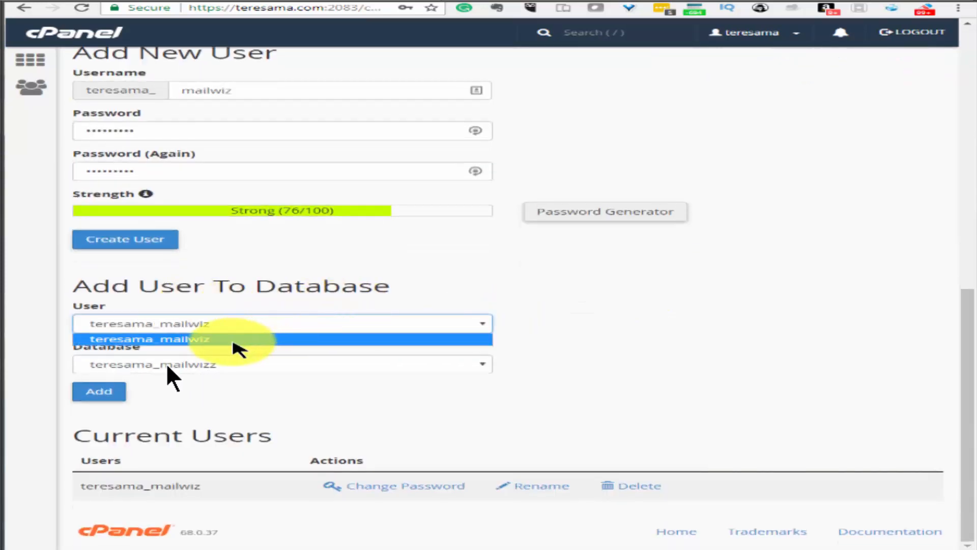
pyautogui.click(238, 338)
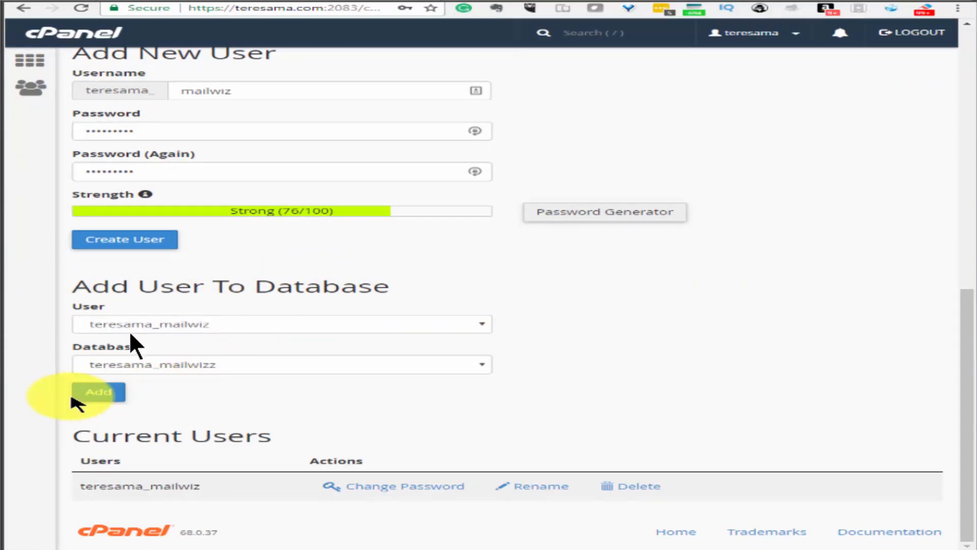
pyautogui.click(98, 394)
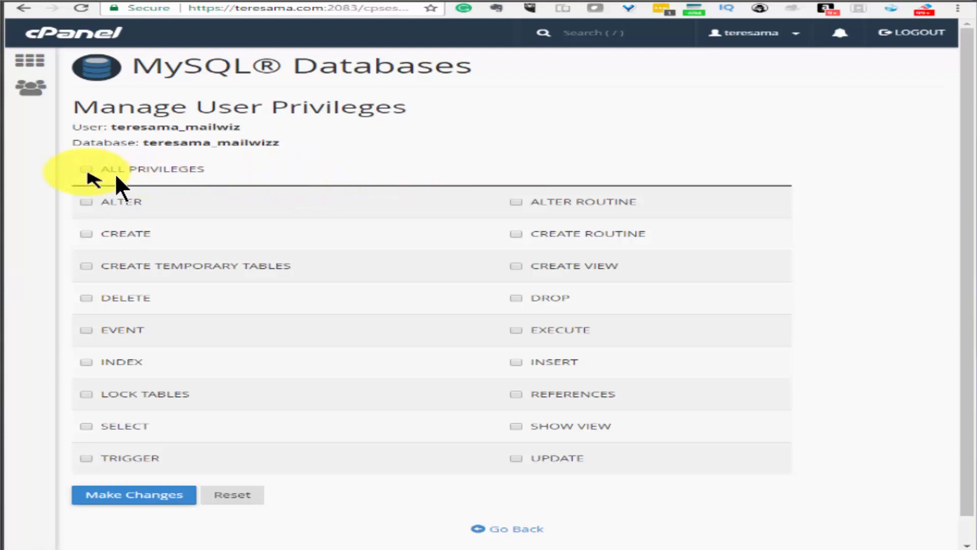
pyautogui.click(86, 171)
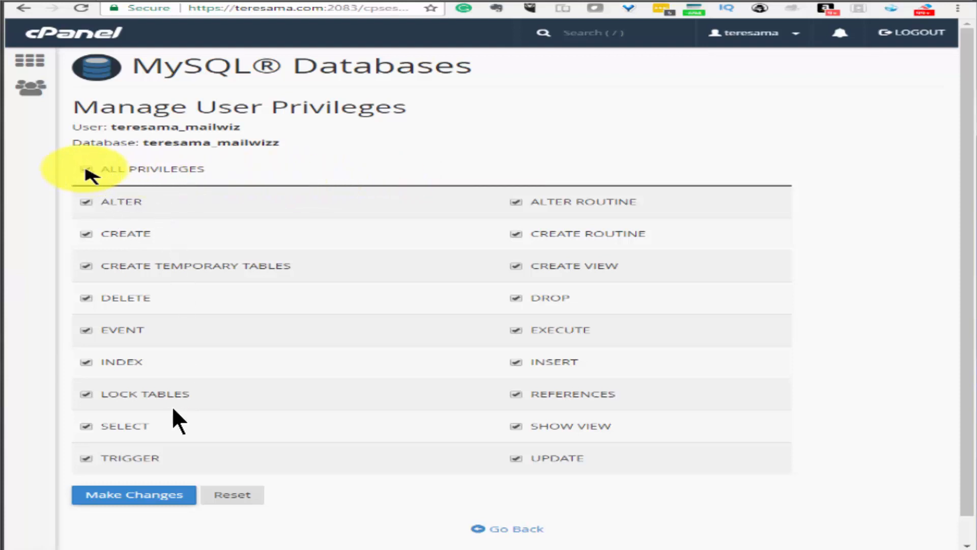
pyautogui.click(145, 498)
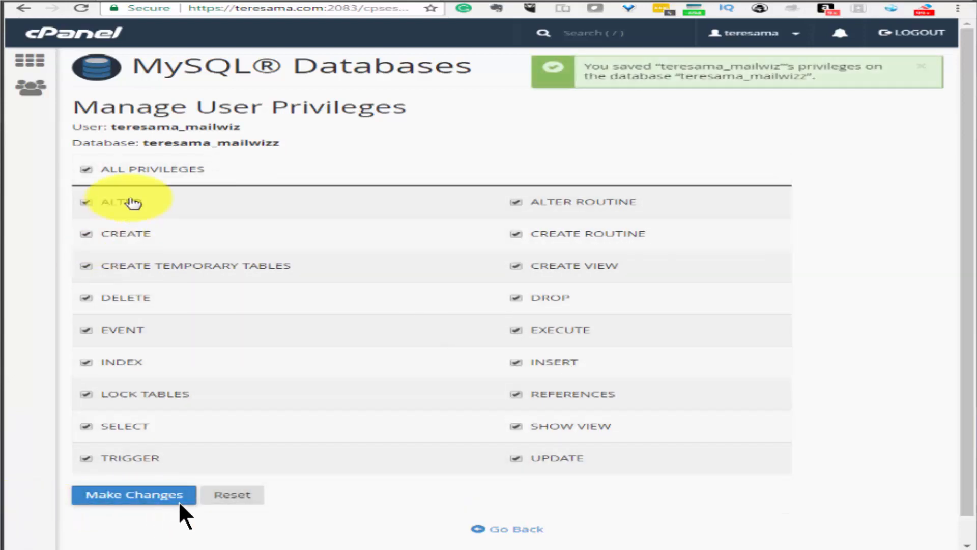
# Copy the mailwiz user and mailwizz database names for the setup notes
pyautogui.moveTo(282, 144); pyautogui.dragTo(115, 127)
pyautogui.click(72, 130)
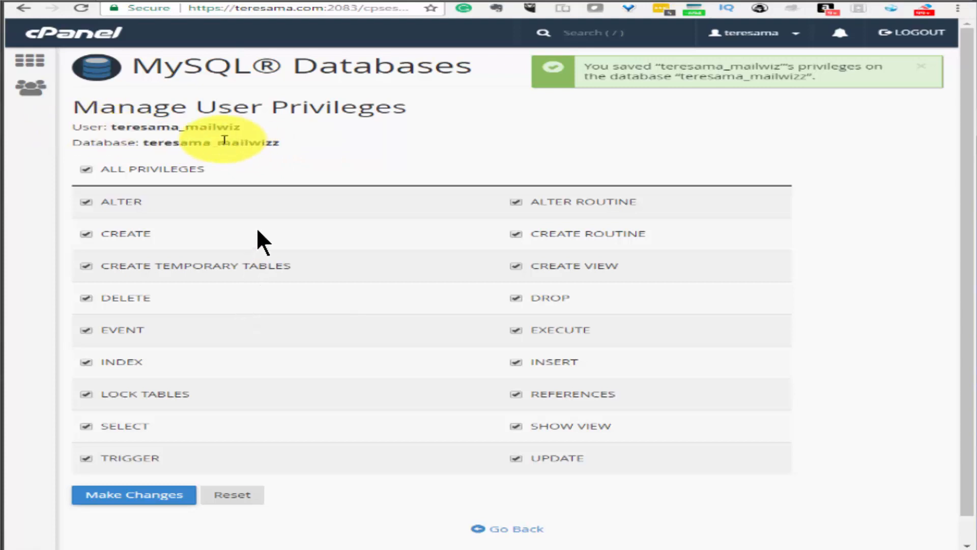
pyautogui.moveTo(286, 143); pyautogui.dragTo(77, 125)
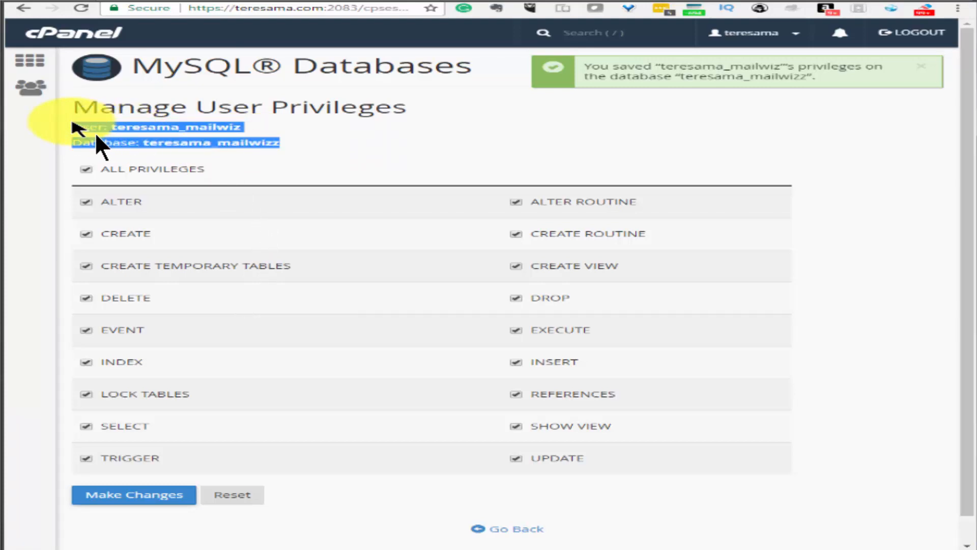
pyautogui.click(72, 124)
pyautogui.rightClick(128, 126)
pyautogui.click(399, 143)
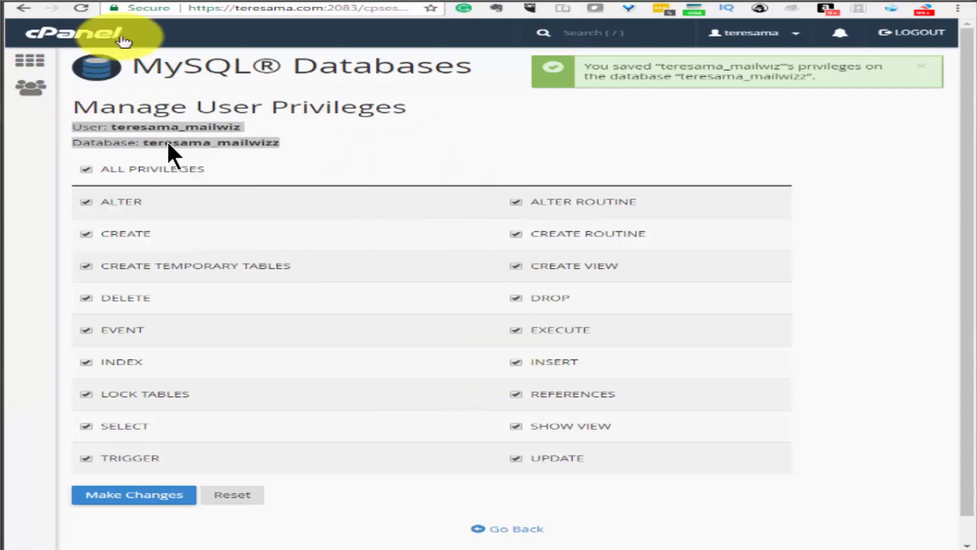
pyautogui.click(109, 1)
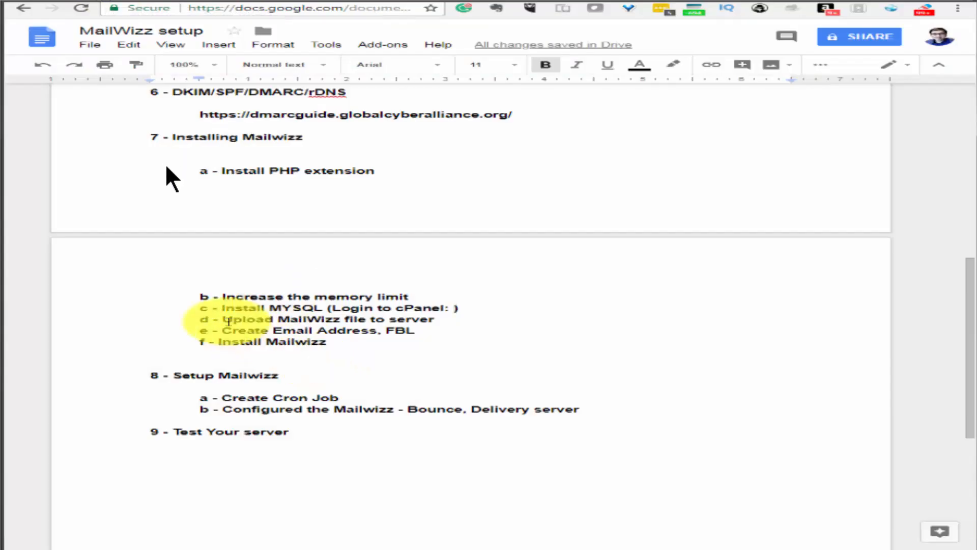
# Highlight step d, uploading the MailWizz file, in the setup Google Doc
pyautogui.click(228, 317)
pyautogui.moveTo(228, 317); pyautogui.dragTo(434, 319)
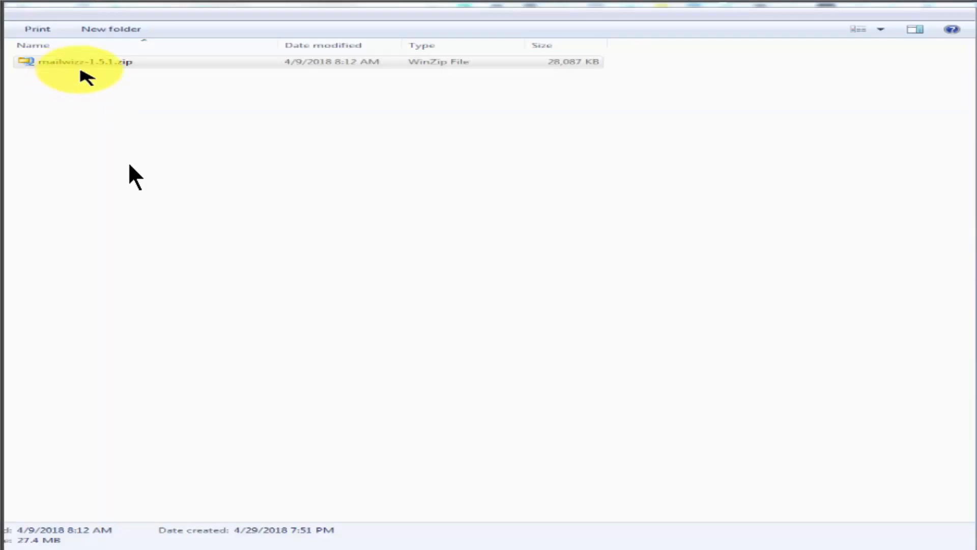
# Select the mailwizz-1.5.1.zip archive in the Explorer folder
pyautogui.click(109, 65)
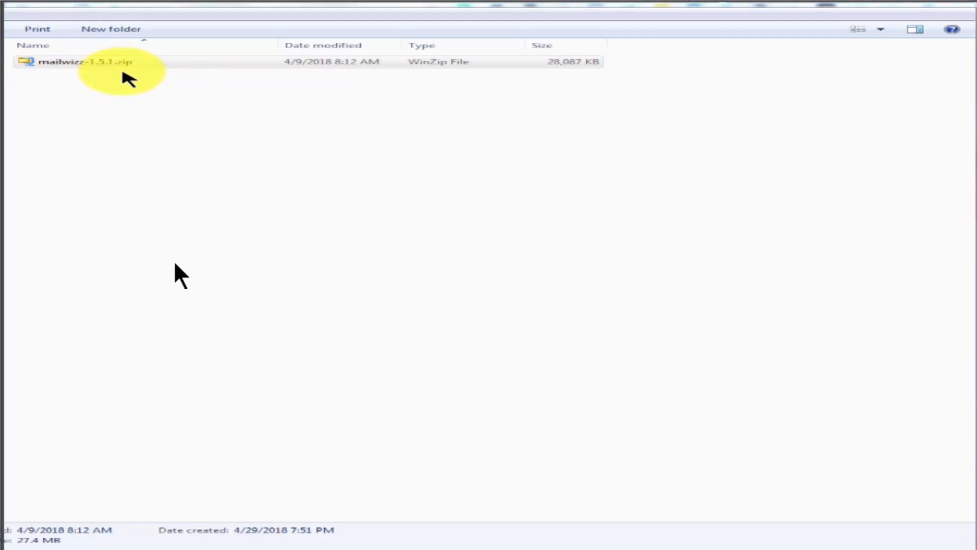
pyautogui.click(104, 66)
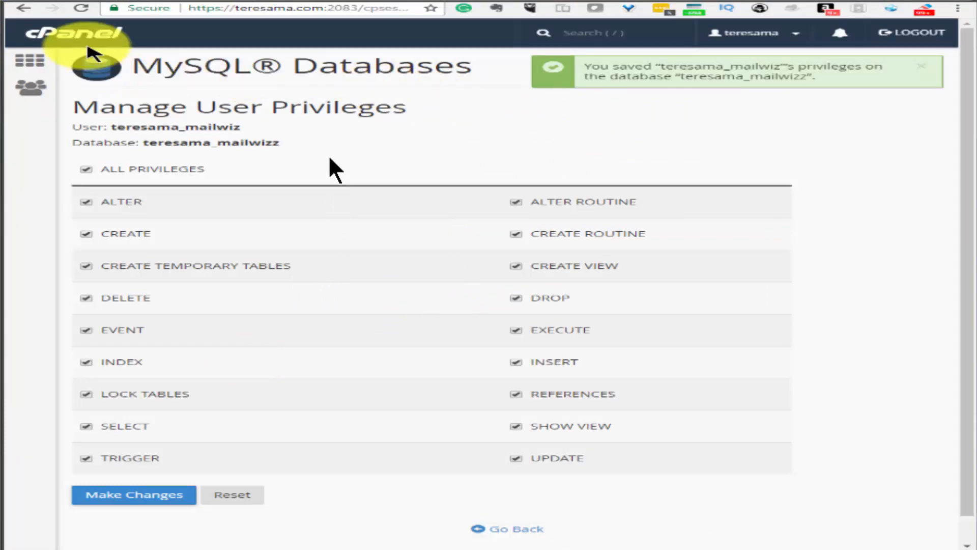
# Open File Manager from the cPanel home and browse into the public_html folder
pyautogui.click(88, 37)
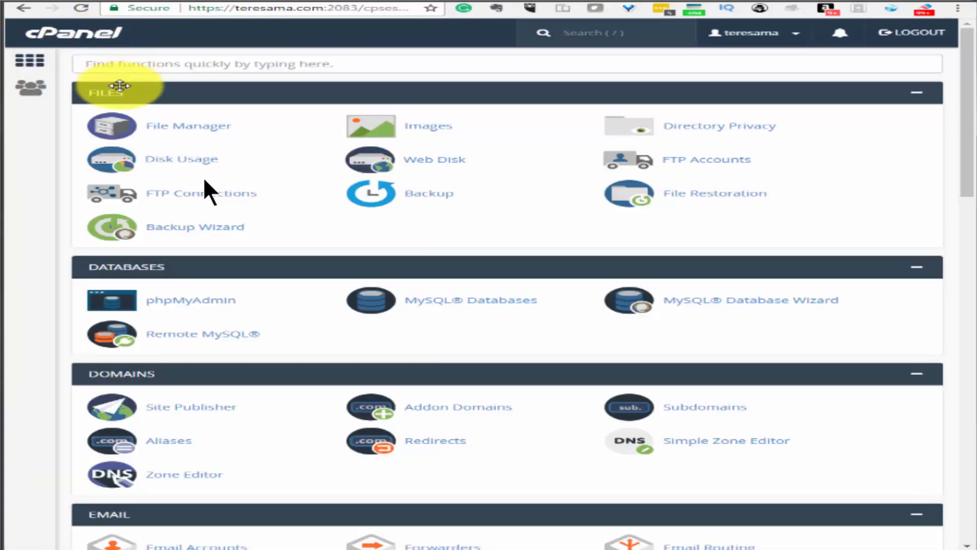
pyautogui.click(194, 130)
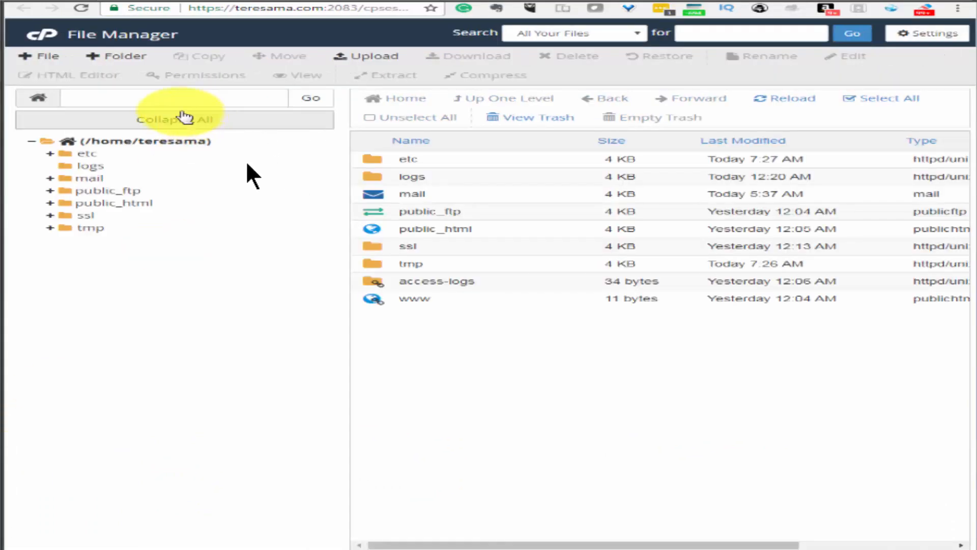
pyautogui.click(114, 203)
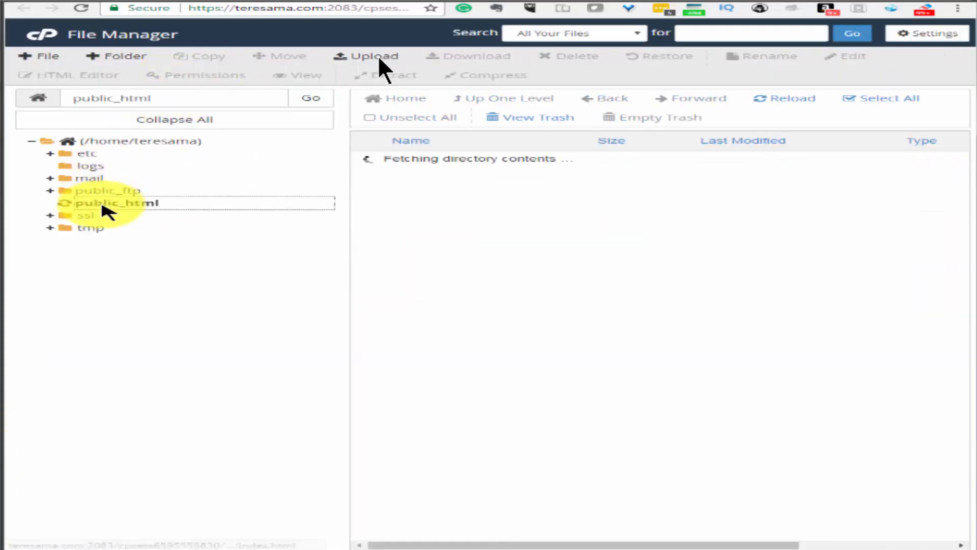
pyautogui.rightClick(135, 207)
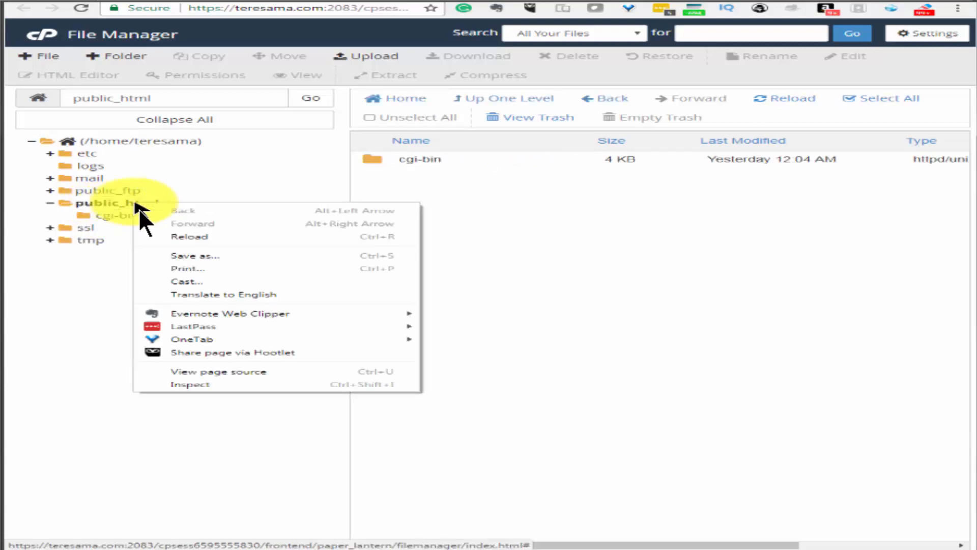
pyautogui.click(129, 269)
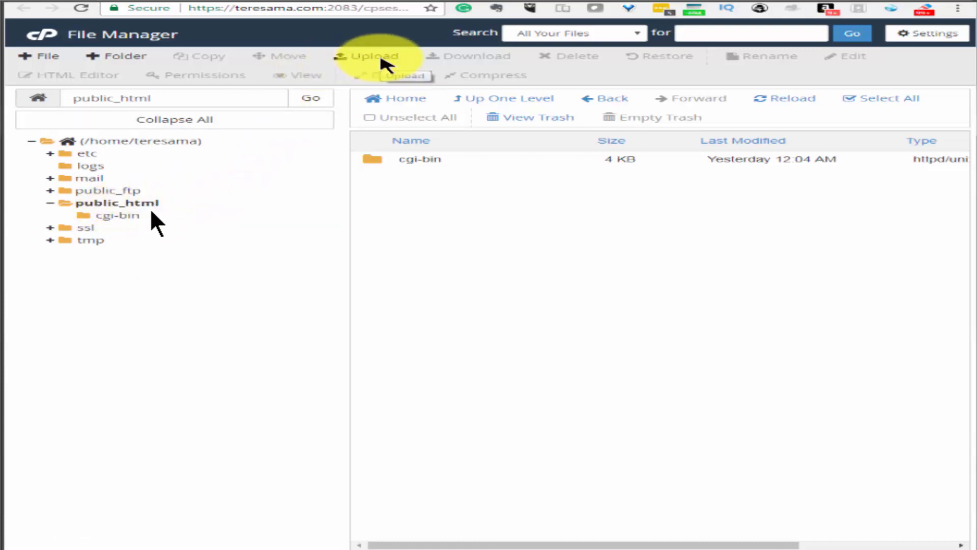
# Upload latest.zip (27.43 MB) into public_html and return to the folder listing
pyautogui.click(382, 58)
pyautogui.click(483, 229)
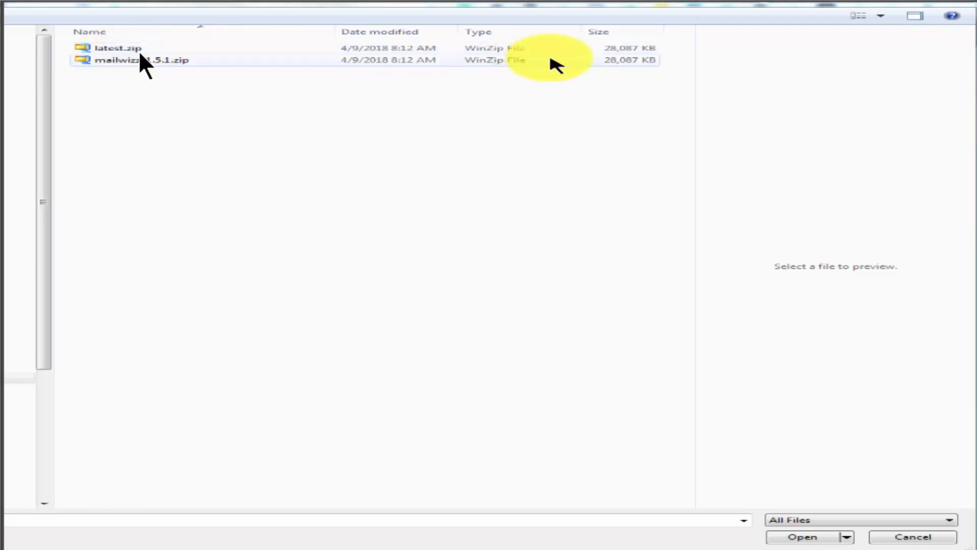
pyautogui.click(101, 48)
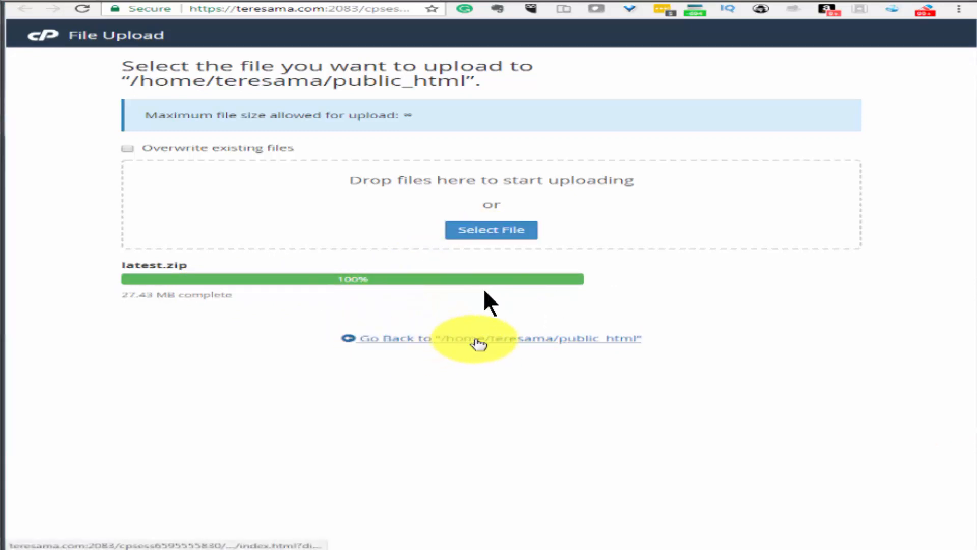
pyautogui.click(476, 340)
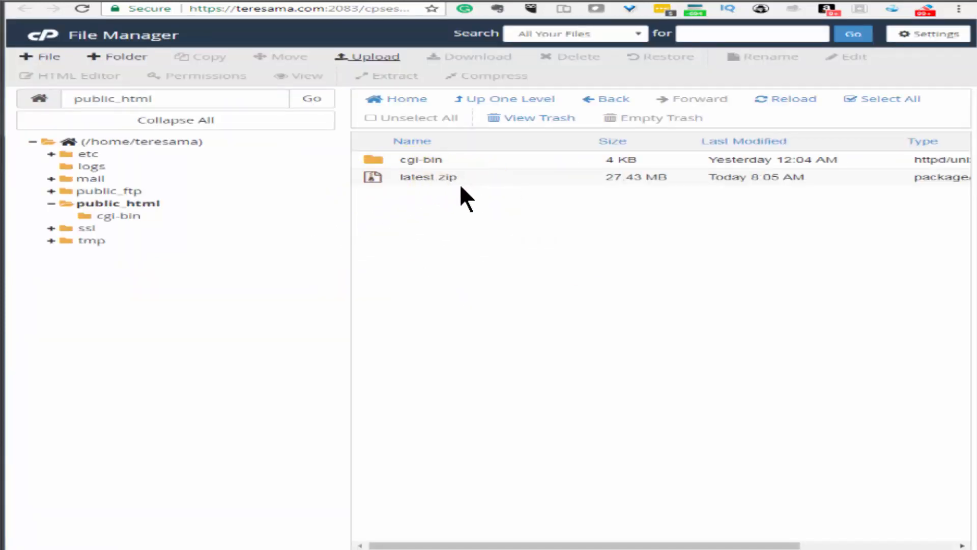
# Extract latest.zip into /public_html and close the extraction results
pyautogui.click(435, 176)
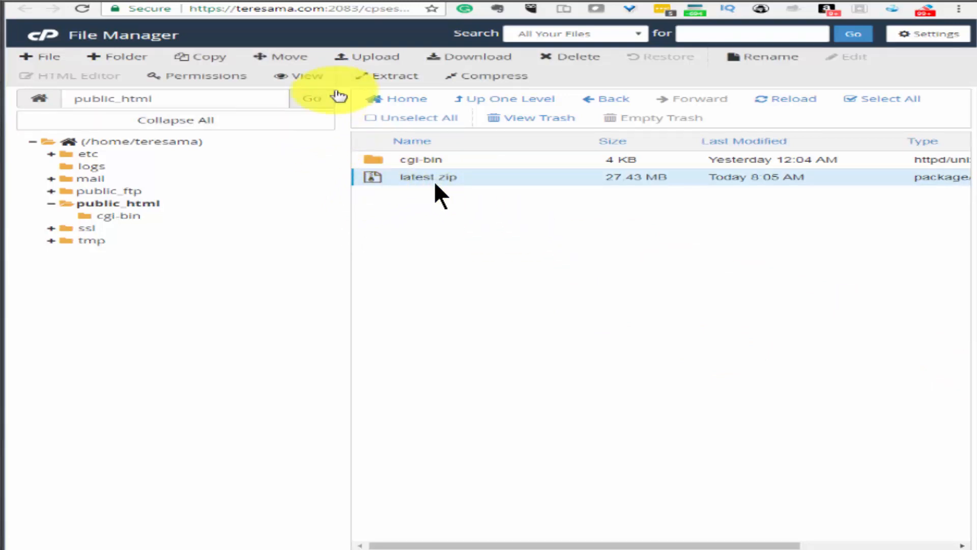
pyautogui.click(387, 76)
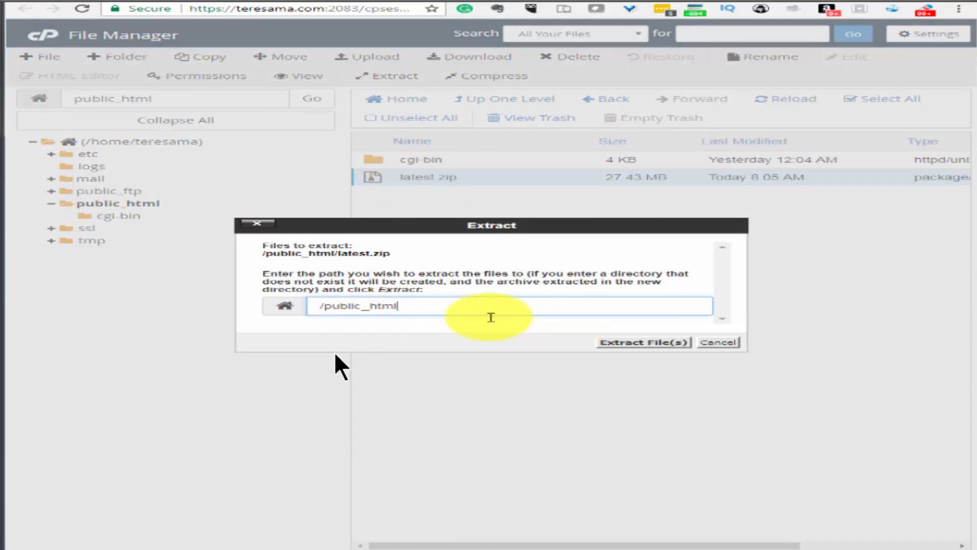
pyautogui.click(636, 342)
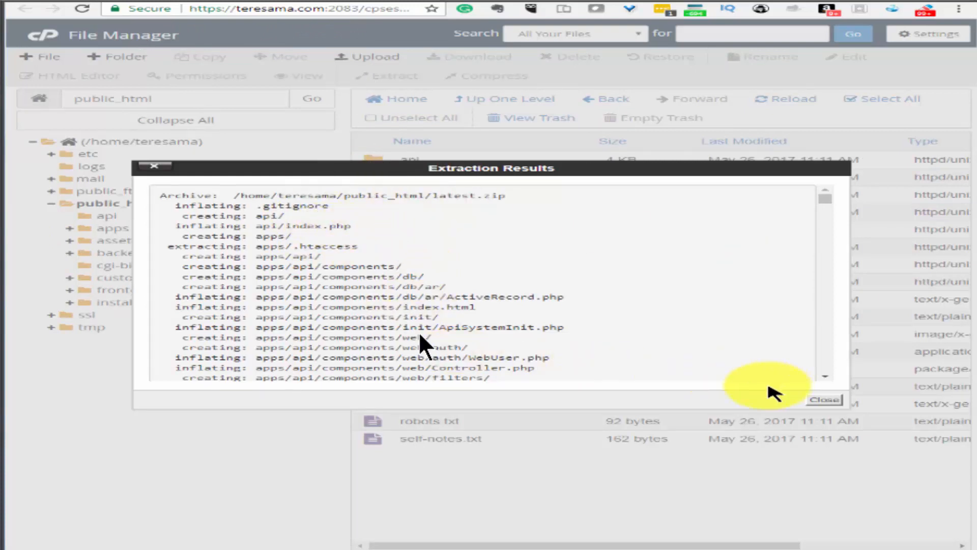
pyautogui.moveTo(826, 211); pyautogui.dragTo(842, 371)
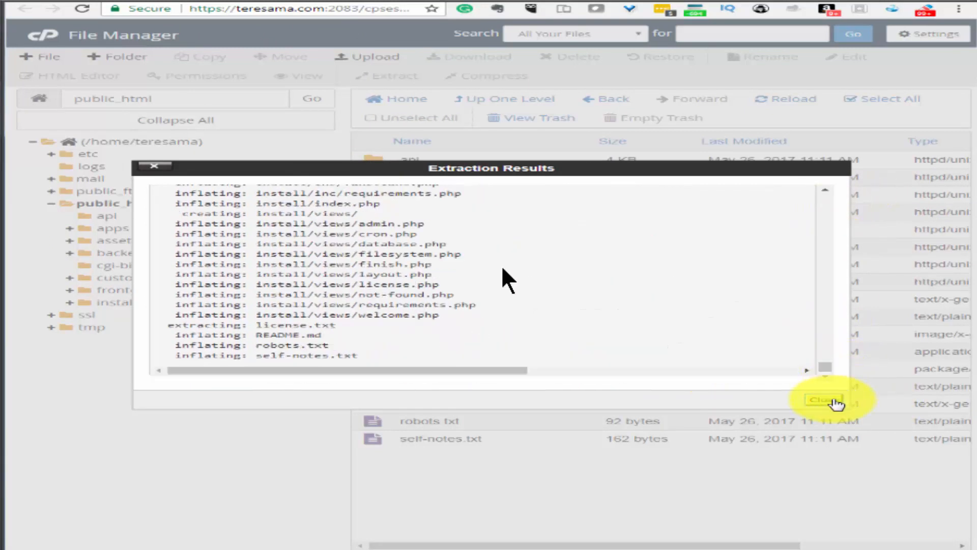
pyautogui.click(823, 400)
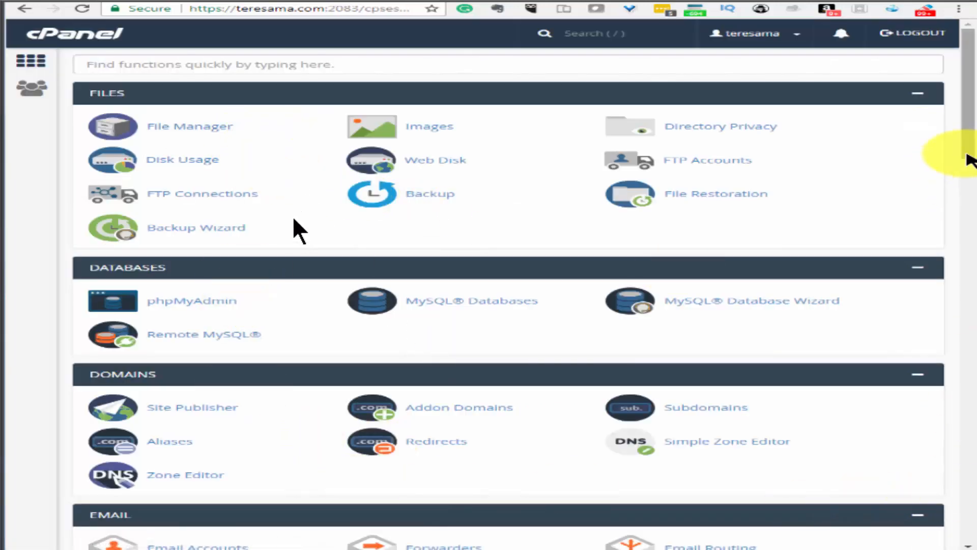
# Scroll to the Email section of the cPanel home and open Email Accounts
pyautogui.moveTo(967, 156); pyautogui.dragTo(968, 214)
pyautogui.scroll(-1, 962, 243)
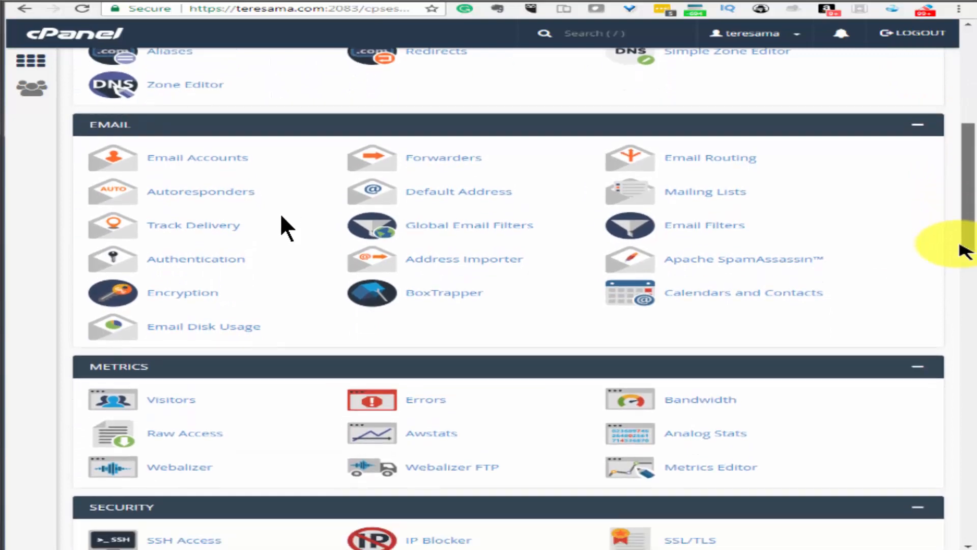
pyautogui.click(229, 157)
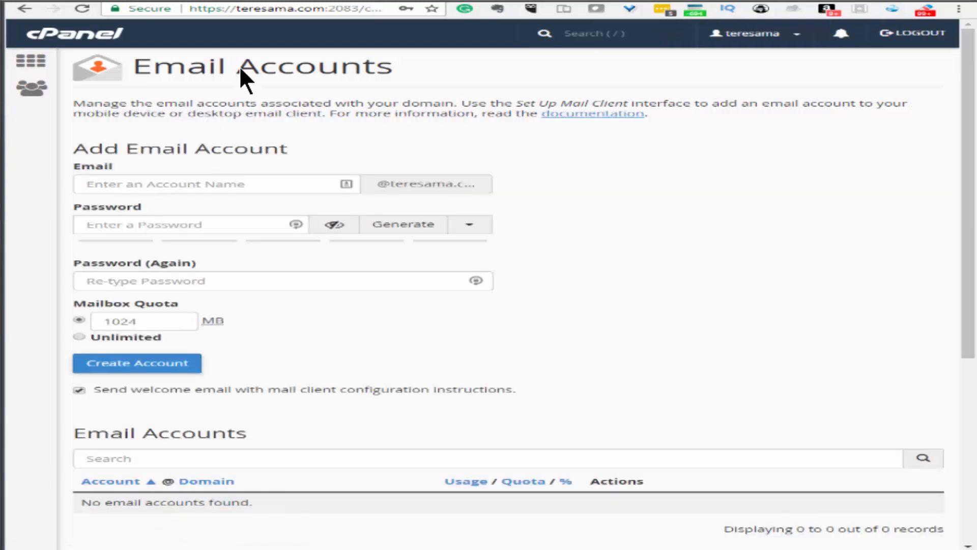
# Create the fbl email account with its password and Unlimited quota
pyautogui.click(242, 2)
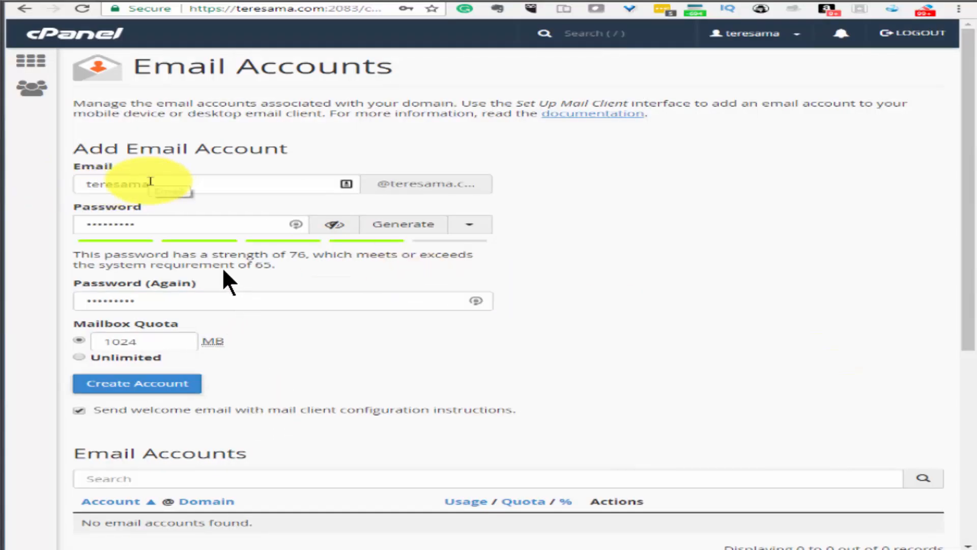
pyautogui.click(87, 356)
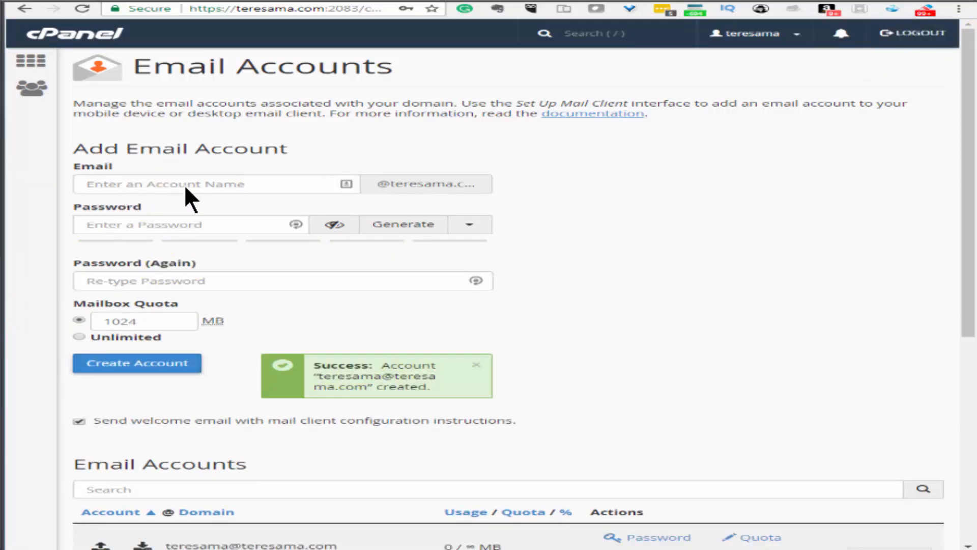
pyautogui.click(163, 184)
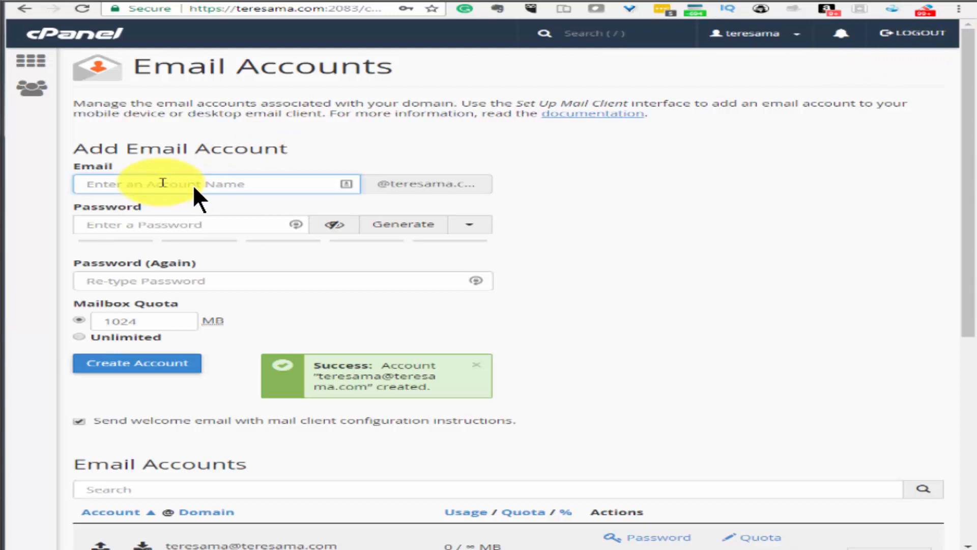
pyautogui.write('t')
pyautogui.write('bl')
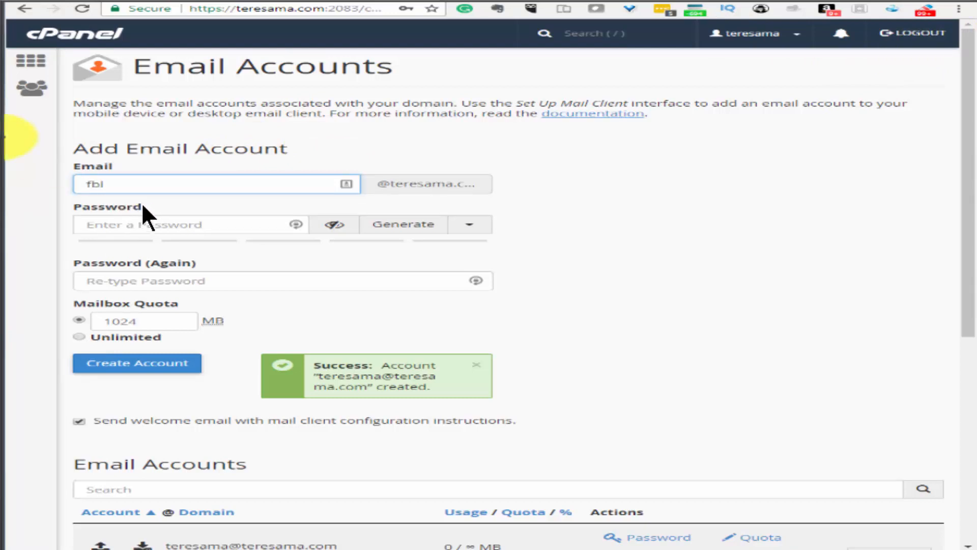
pyautogui.click(265, 220)
pyautogui.write('t')
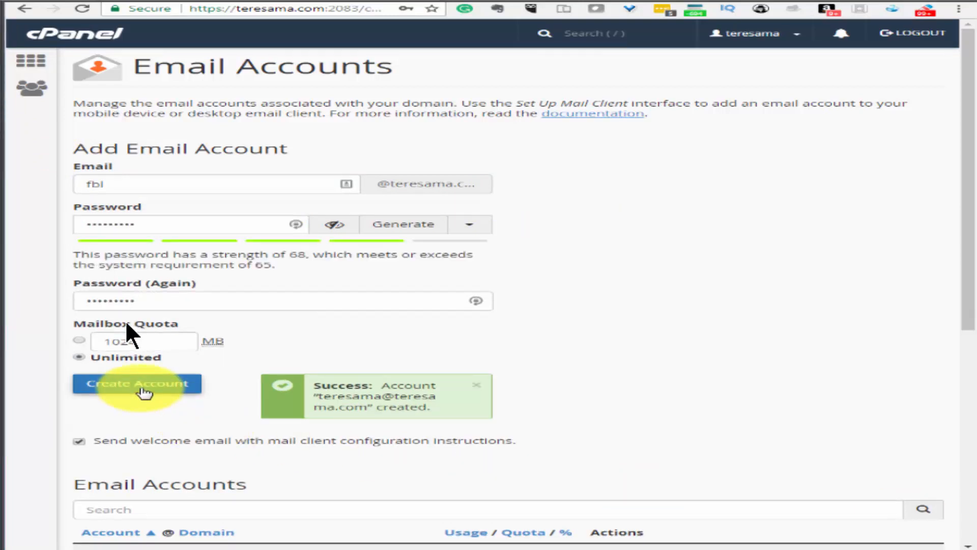
pyautogui.click(144, 392)
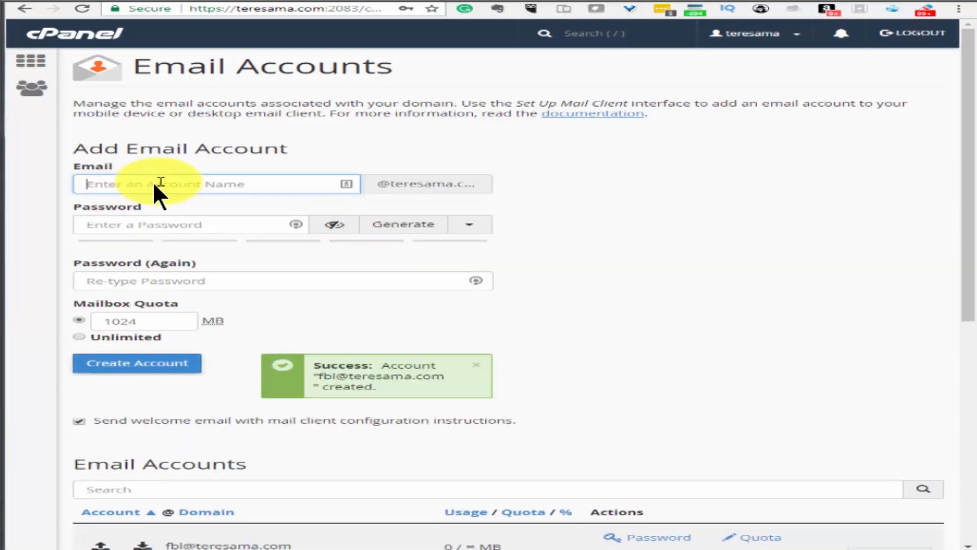
# Create the postmaster email account with a confirmed password and Unlimited quota
pyautogui.write('postmaster')
pyautogui.click(157, 224)
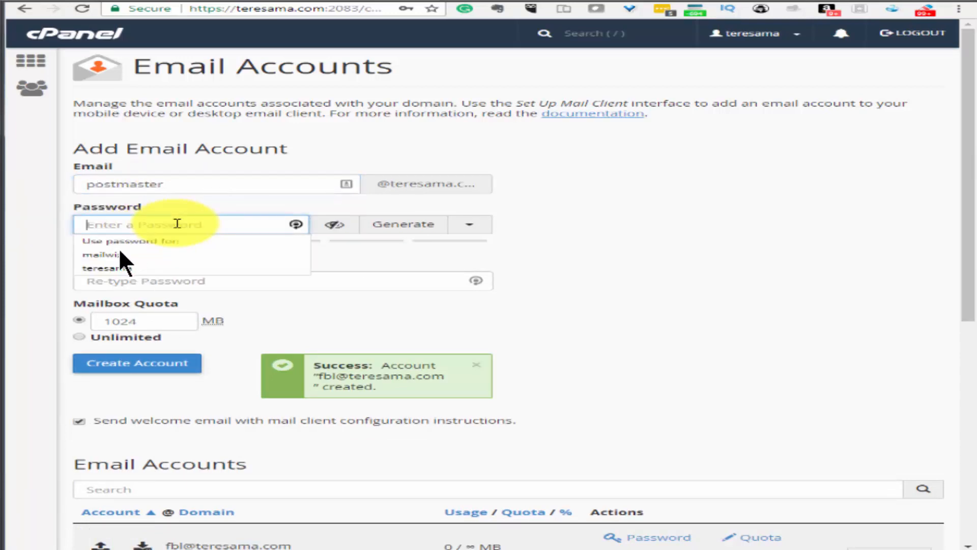
pyautogui.write('•••••••••')
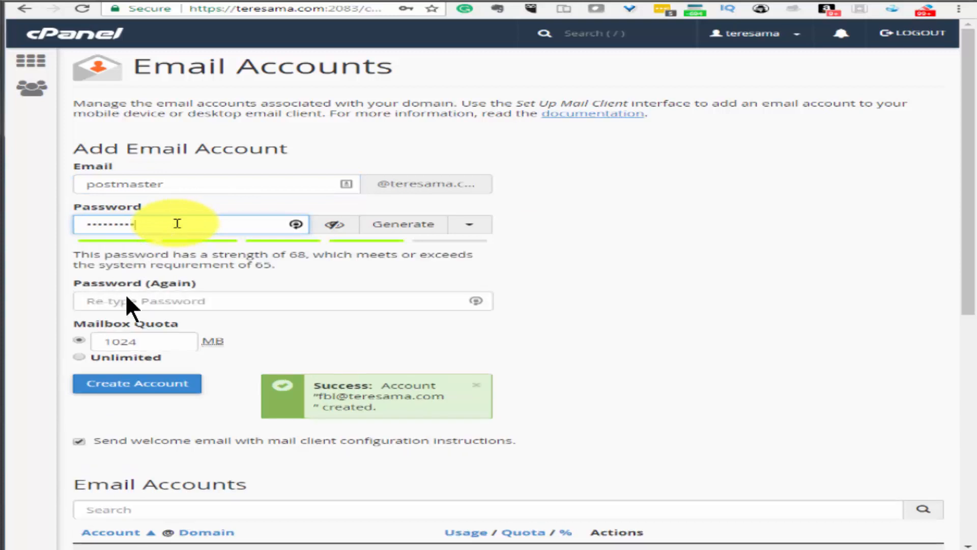
pyautogui.click(126, 303)
pyautogui.write('•••')
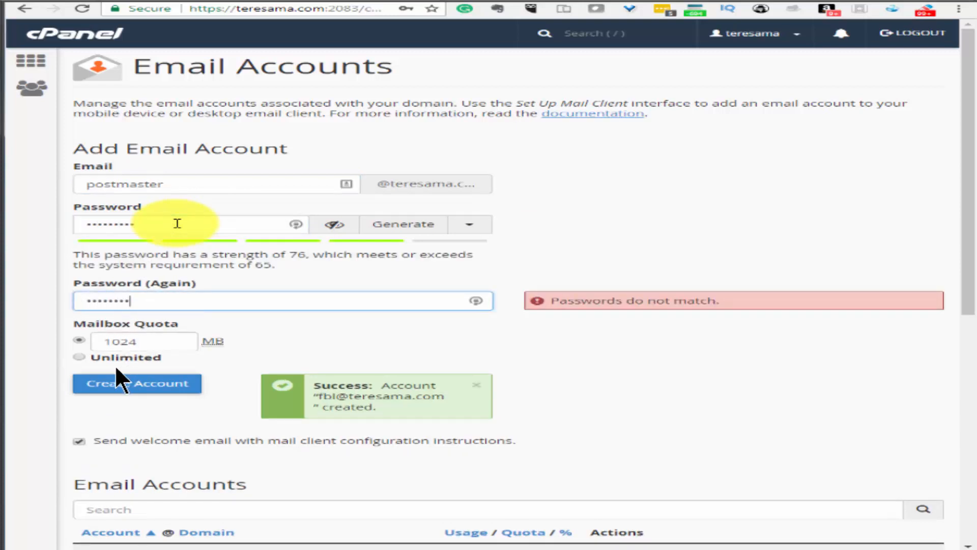
pyautogui.write('••')
pyautogui.click(80, 357)
pyautogui.click(124, 384)
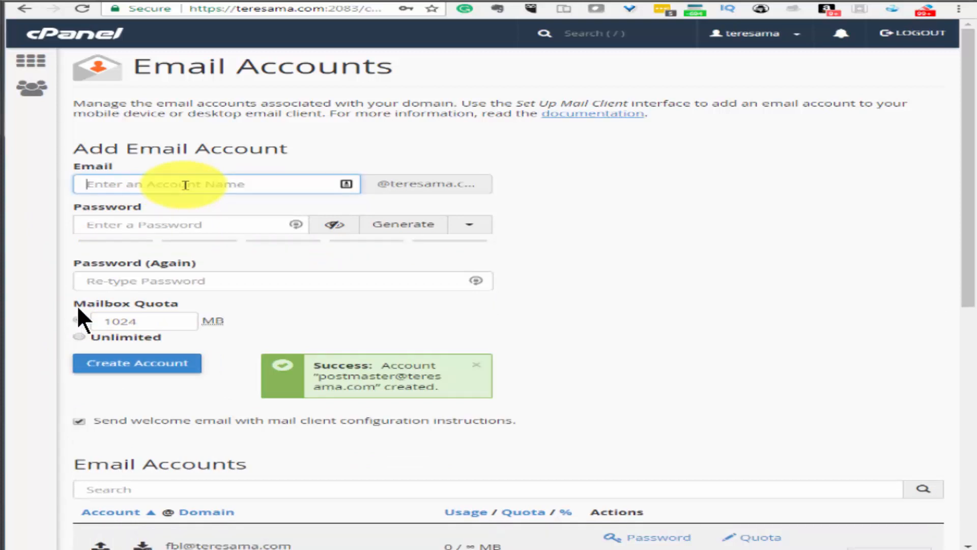
# Create the abuse email account, retyping the password and its confirmation correctly
pyautogui.write('abuse')
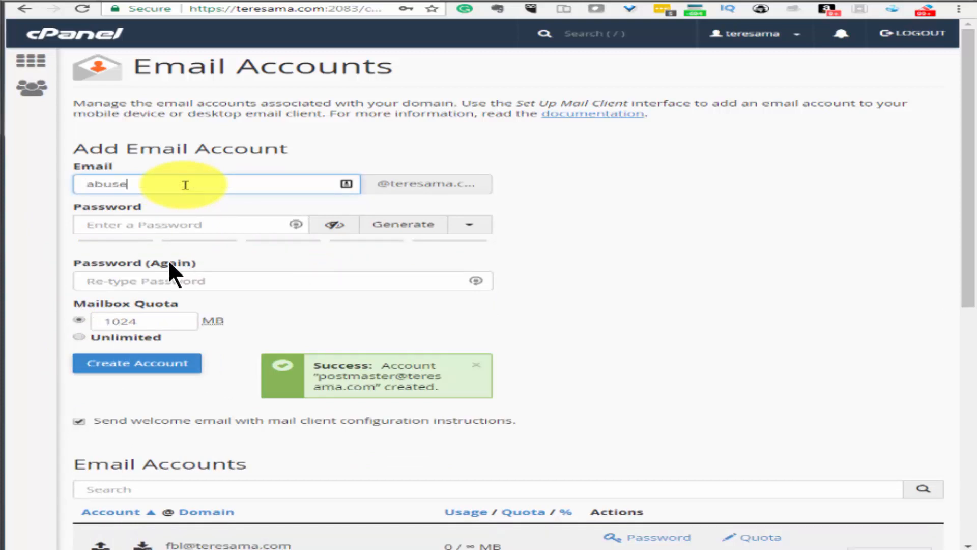
pyautogui.press('Tab')
pyautogui.write('•••••••••••')
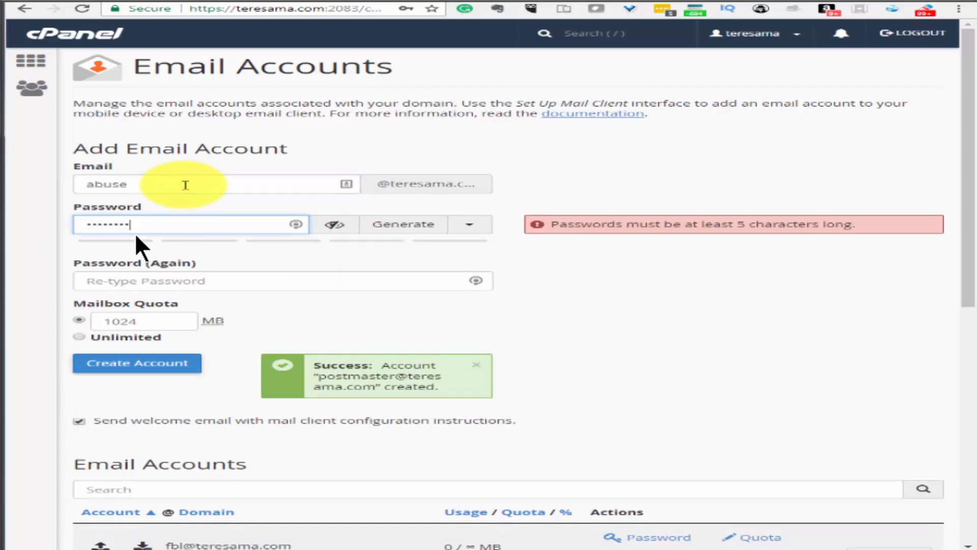
pyautogui.press('BackSpace')
pyautogui.press('BackSpace')
pyautogui.press('BackSpace')
pyautogui.press('BackSpace')
pyautogui.press('BackSpace')
pyautogui.press('BackSpace')
pyautogui.press('BackSpace')
pyautogui.press('BackSpace')
pyautogui.press('BackSpace')
pyautogui.press('BackSpace')
pyautogui.press('BackSpace')
pyautogui.write('••••••••••')
pyautogui.press('Tab')
pyautogui.write('•••••••')
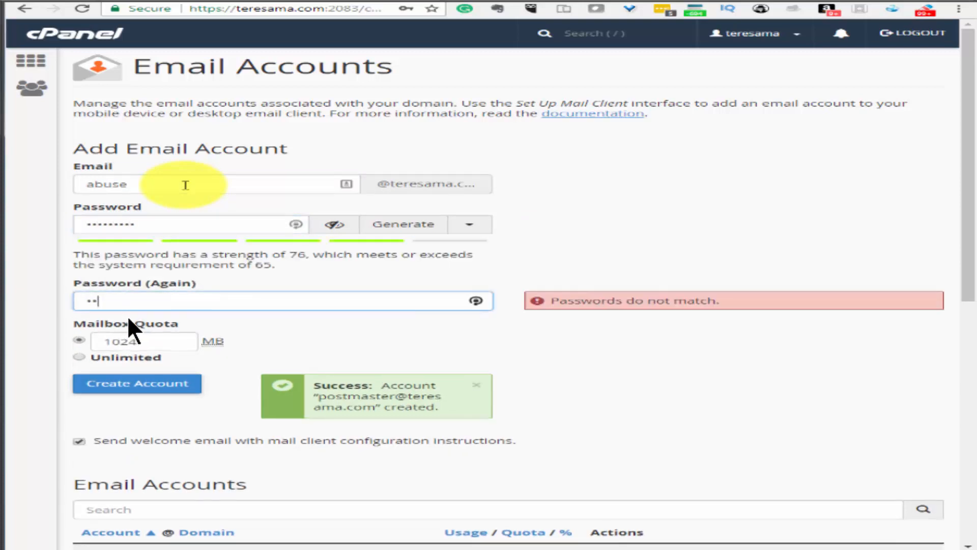
pyautogui.press('BackSpace')
pyautogui.press('BackSpace')
pyautogui.press('BackSpace')
pyautogui.press('BackSpace')
pyautogui.press('BackSpace')
pyautogui.press('BackSpace')
pyautogui.press('BackSpace')
pyautogui.write('••••••••••')
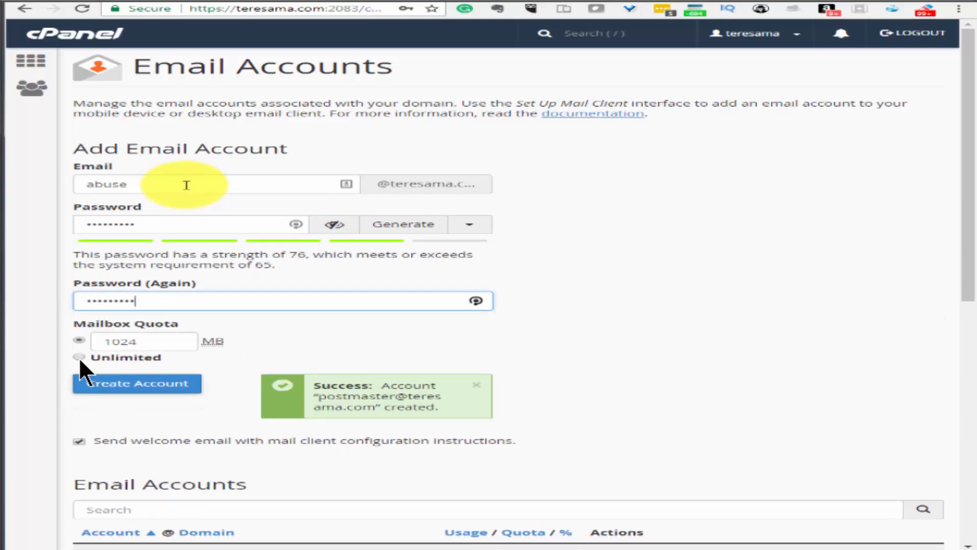
pyautogui.click(128, 383)
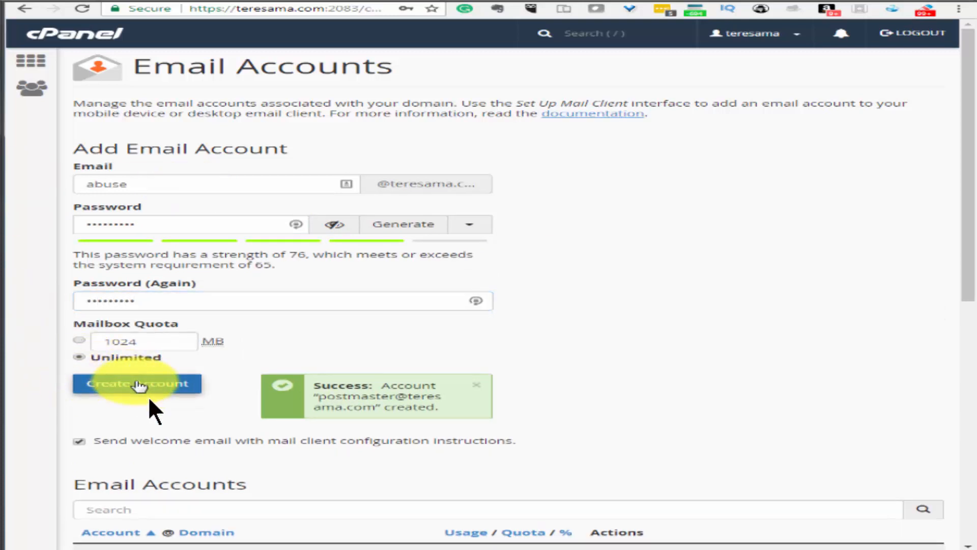
# Create the return mailbox with a confirmed password and Unlimited quota
pyautogui.click(105, 187)
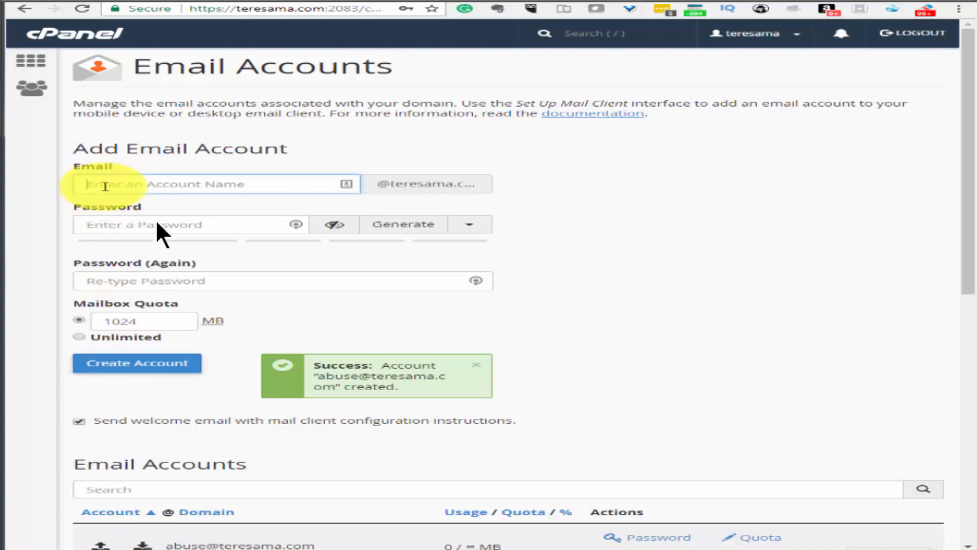
pyautogui.write('return')
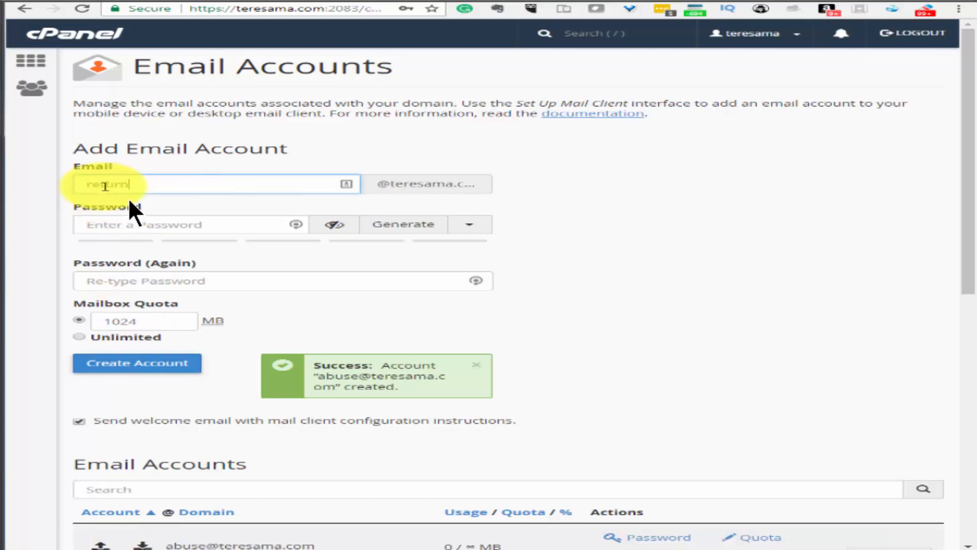
pyautogui.press('Tab')
pyautogui.write('•••••••••••')
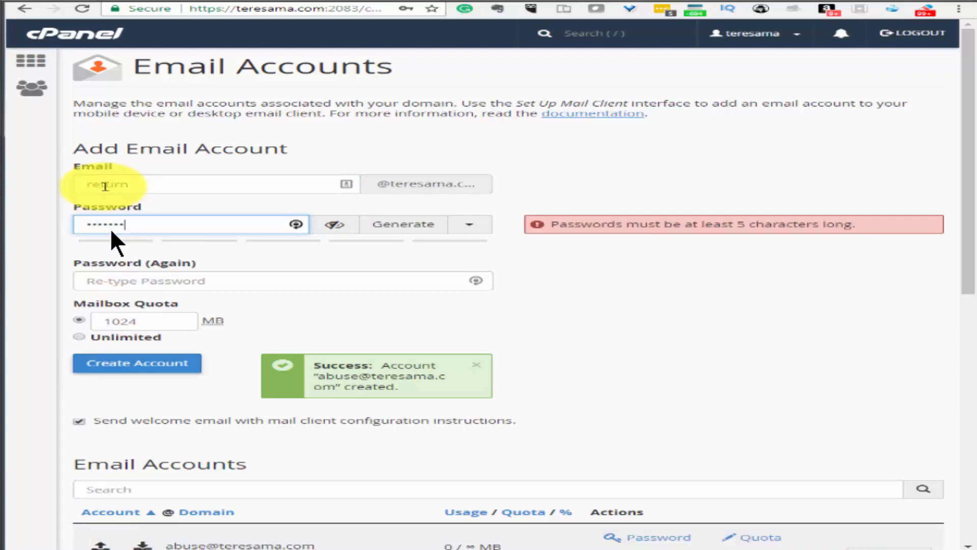
pyautogui.click(111, 301)
pyautogui.write('•')
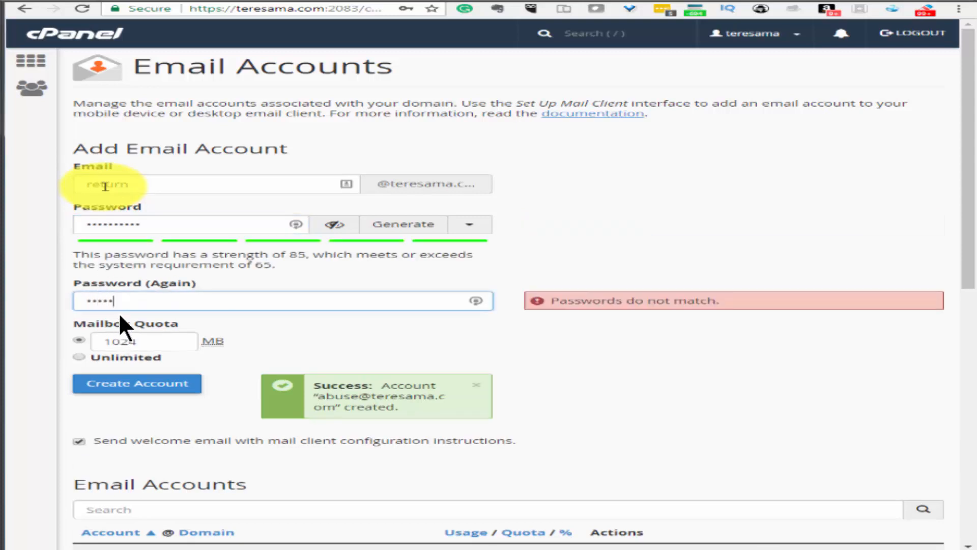
pyautogui.write('••••••••')
pyautogui.moveTo(145, 223); pyautogui.dragTo(5, 211)
pyautogui.write('•')
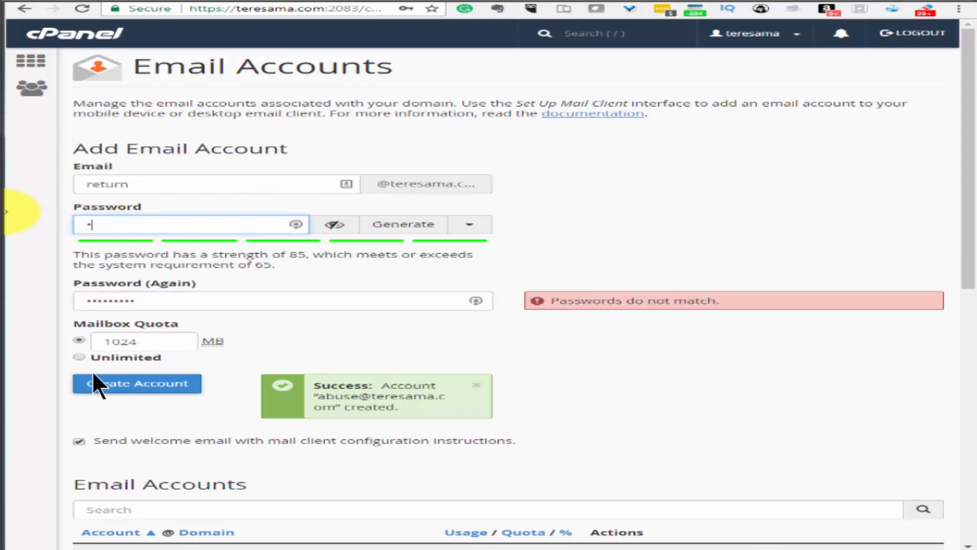
pyautogui.write('••••••••')
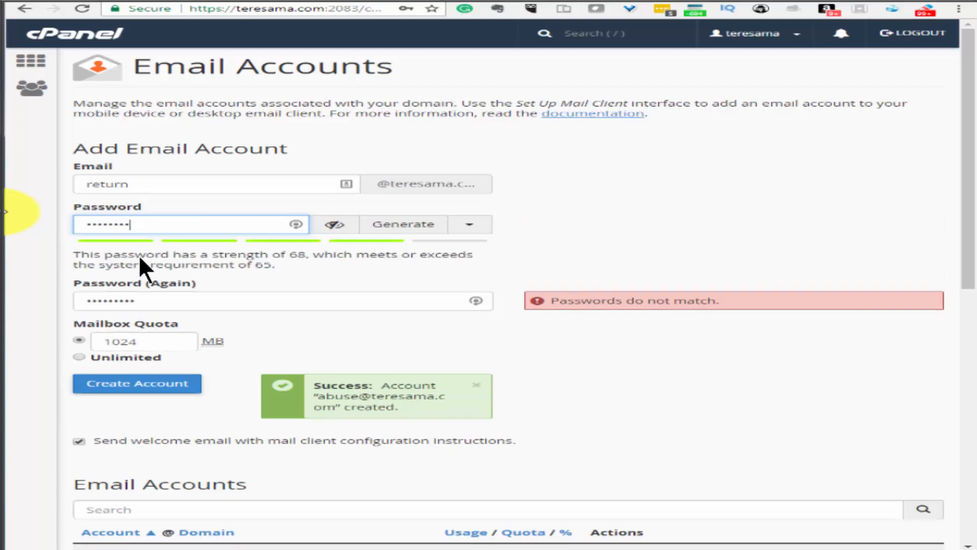
pyautogui.write('•')
pyautogui.click(79, 357)
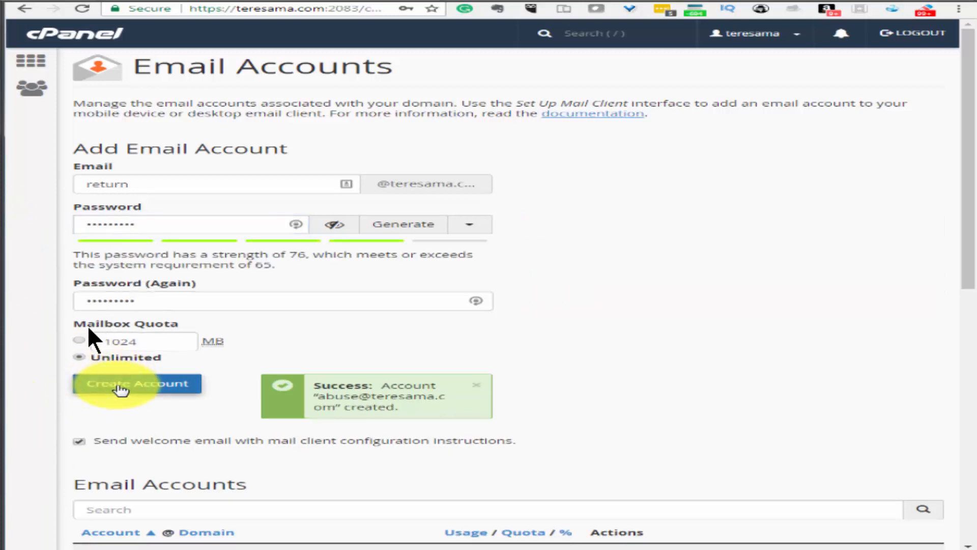
pyautogui.click(103, 382)
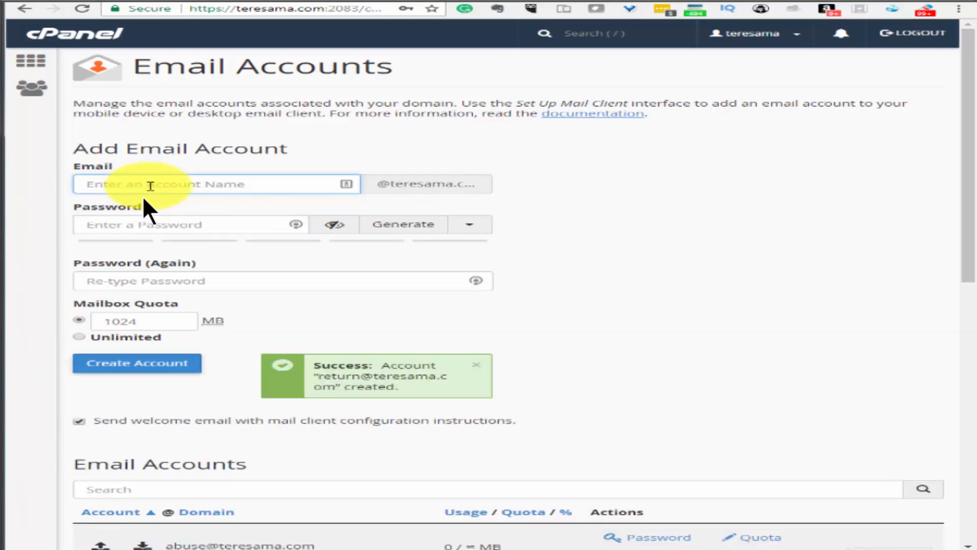
# Create the admin mailbox with a confirmed password and Unlimited quota
pyautogui.write('admin')
pyautogui.press('Tab')
pyautogui.write('•••••')
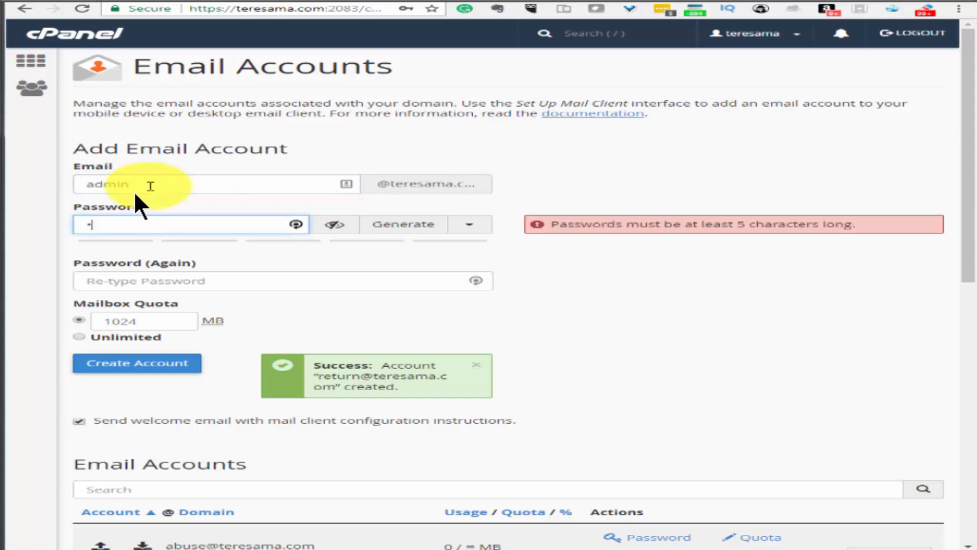
pyautogui.write('•••••')
pyautogui.press('Tab')
pyautogui.write('••••••')
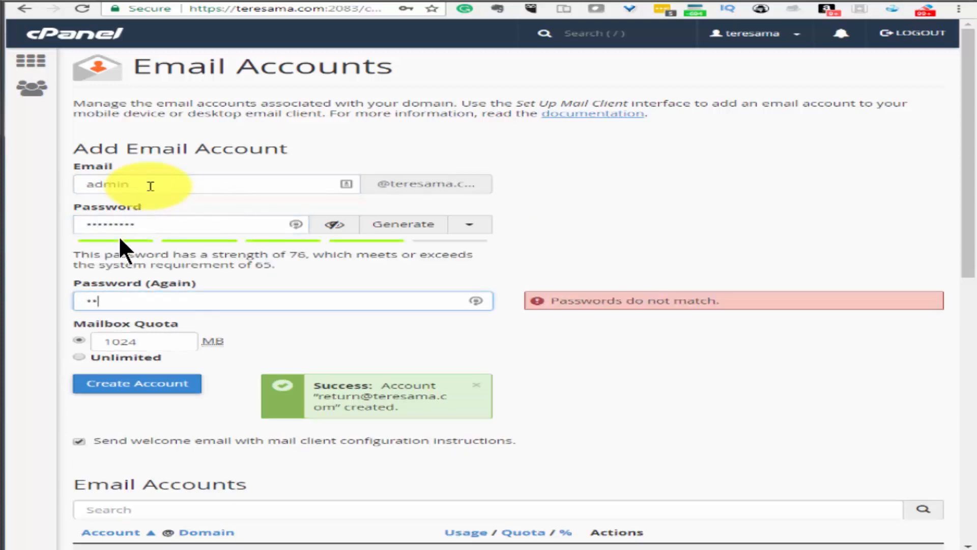
pyautogui.write('••')
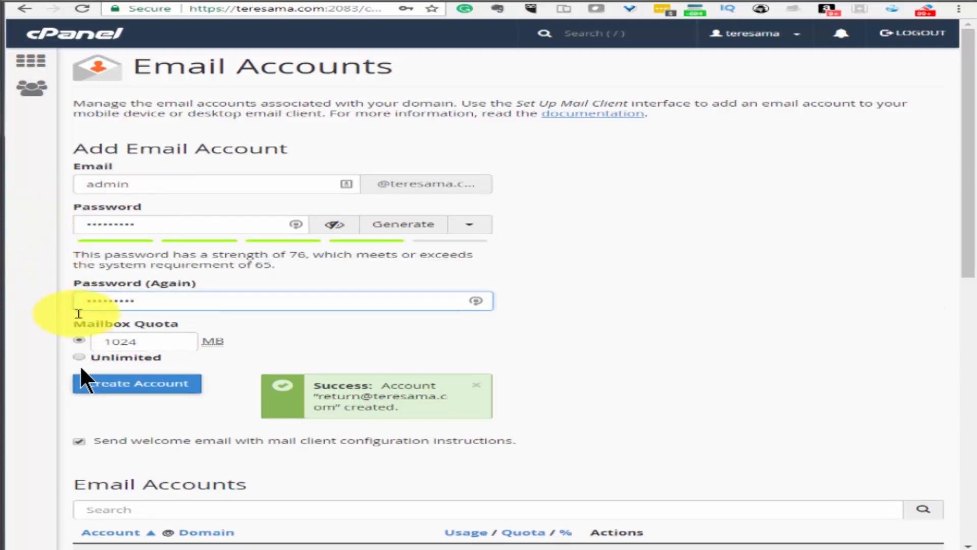
pyautogui.click(81, 359)
pyautogui.click(116, 382)
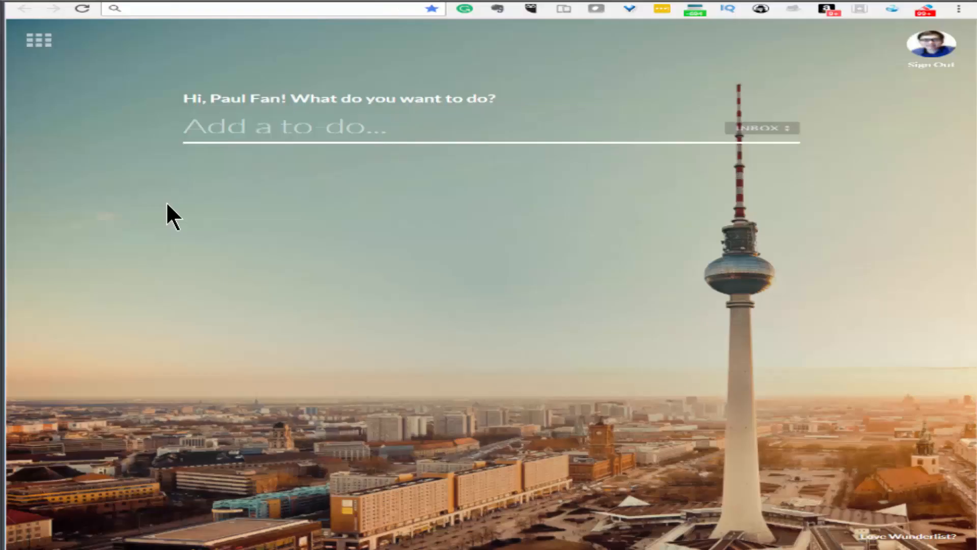
pyautogui.click(151, 8)
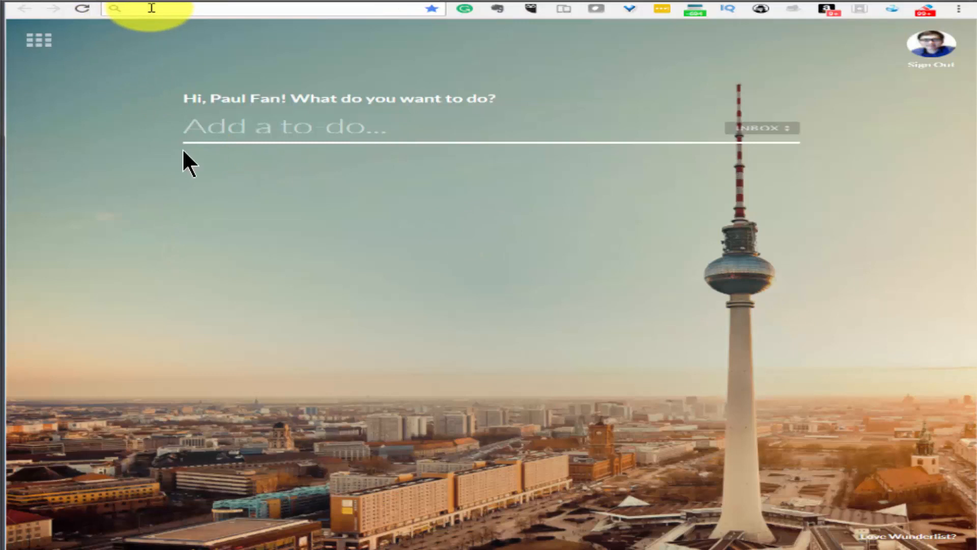
pyautogui.write('htt')
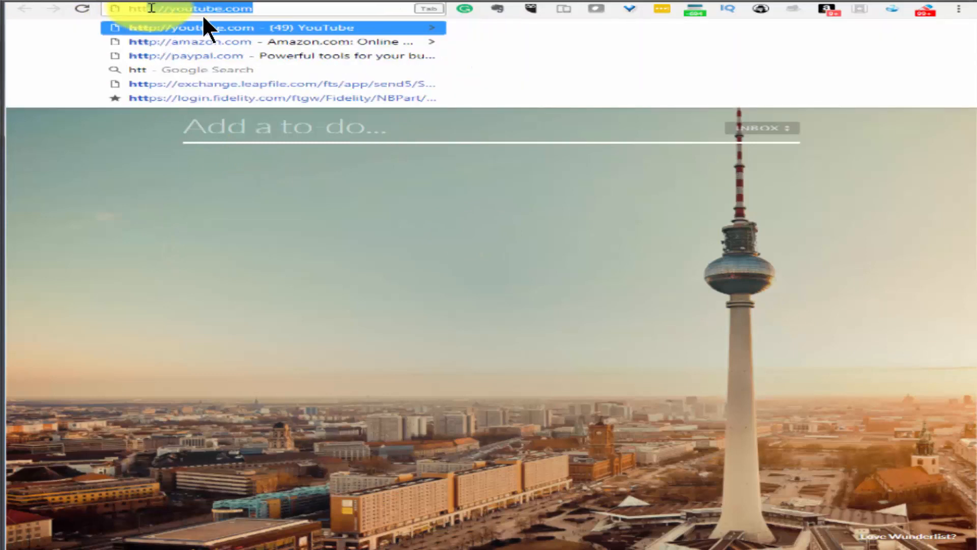
pyautogui.write('p://')
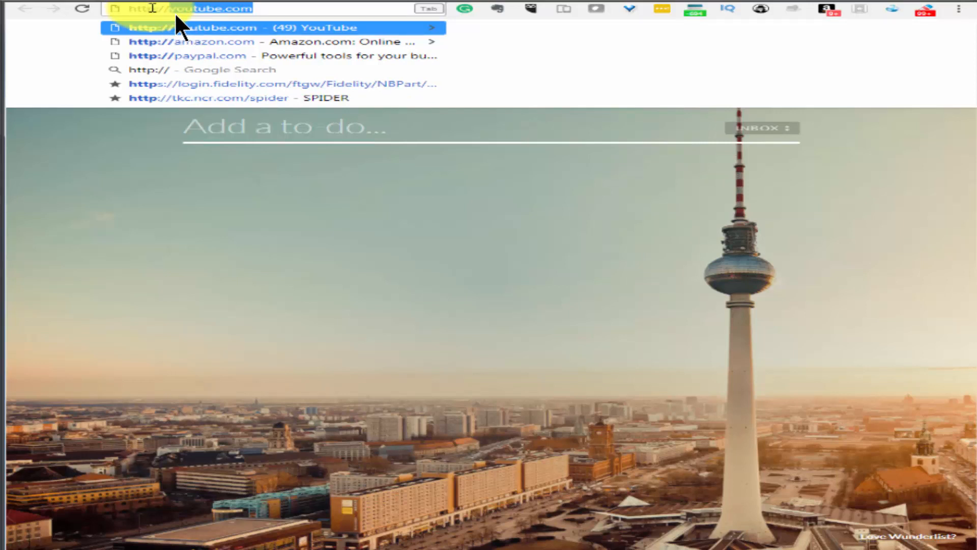
pyautogui.write('teresama.com/')
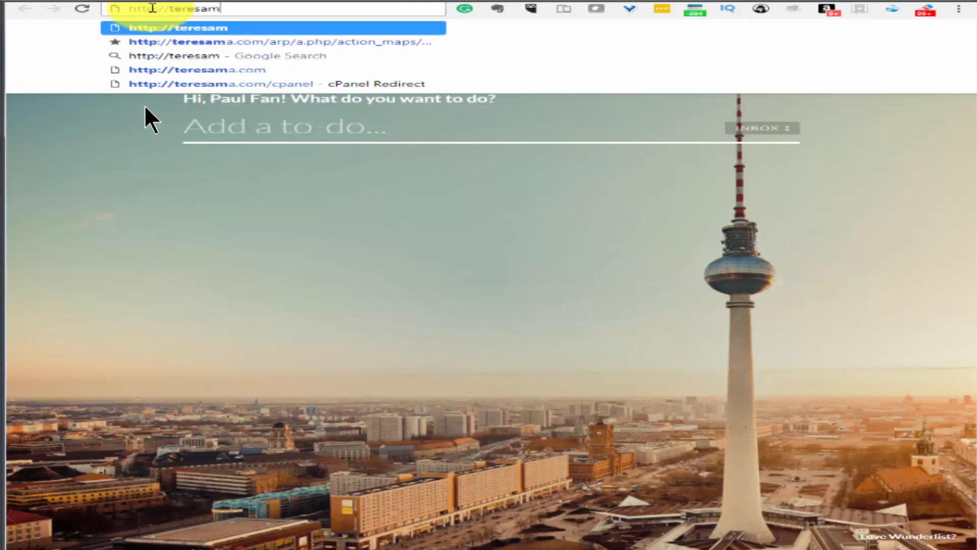
pyautogui.write('install/')
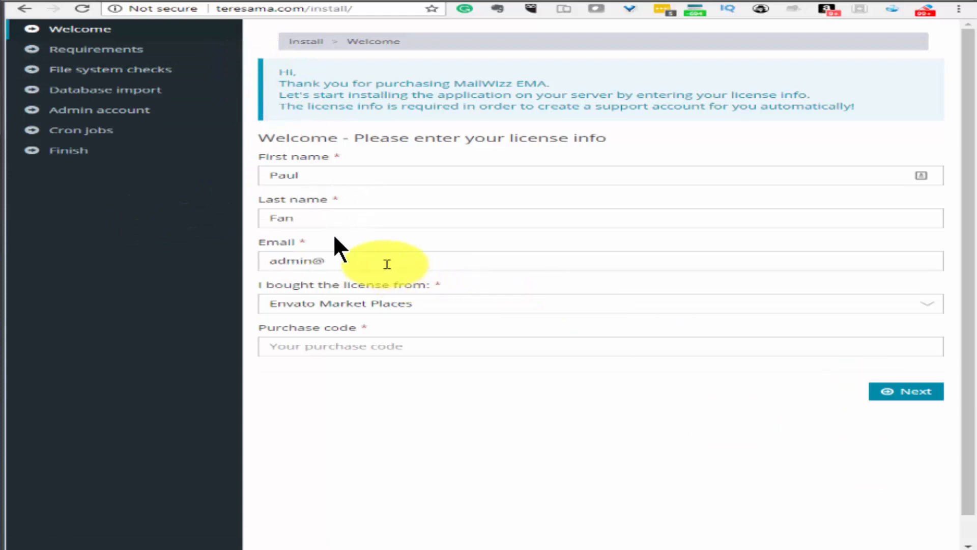
# Finish the license form with teresama.com, submit it, and reload the Requirements page resending the form
pyautogui.write('te')
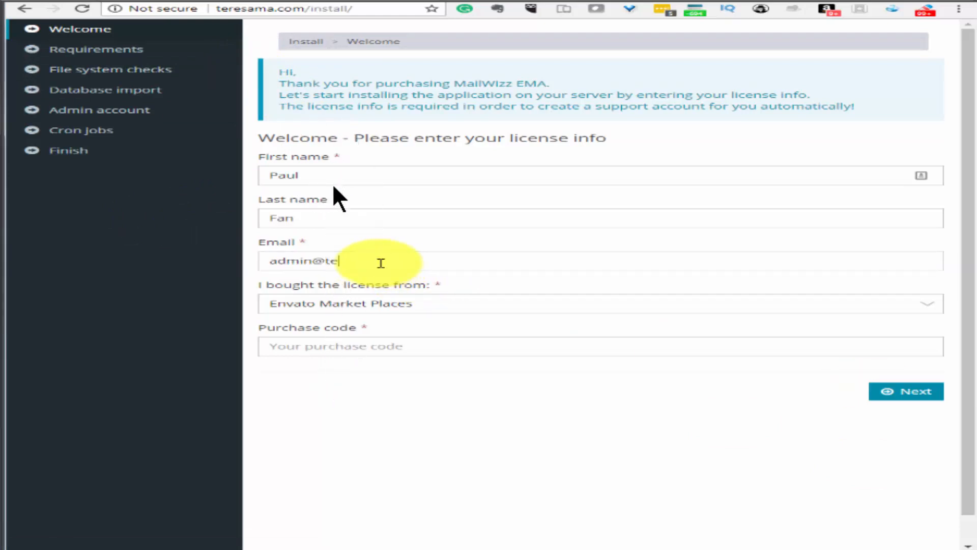
pyautogui.write('resama.com')
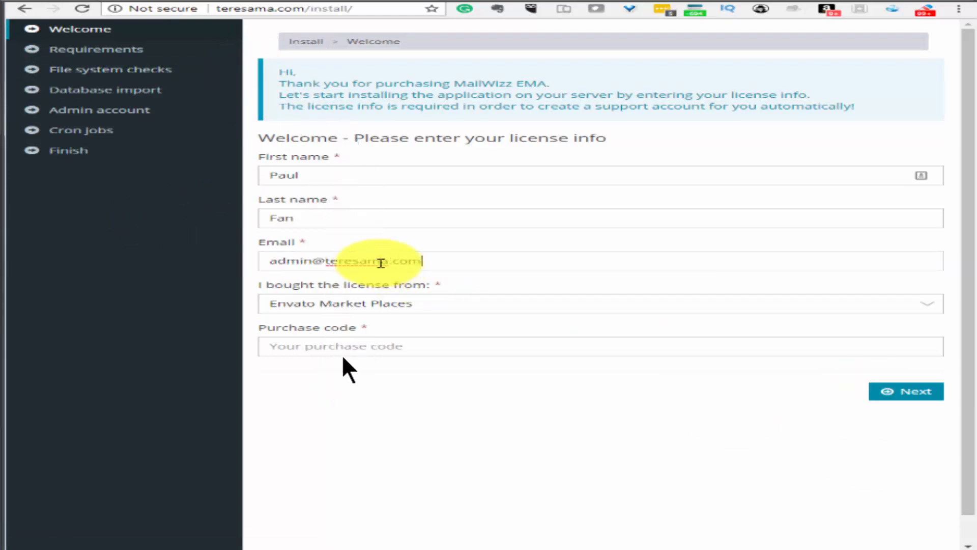
pyautogui.click(873, 393)
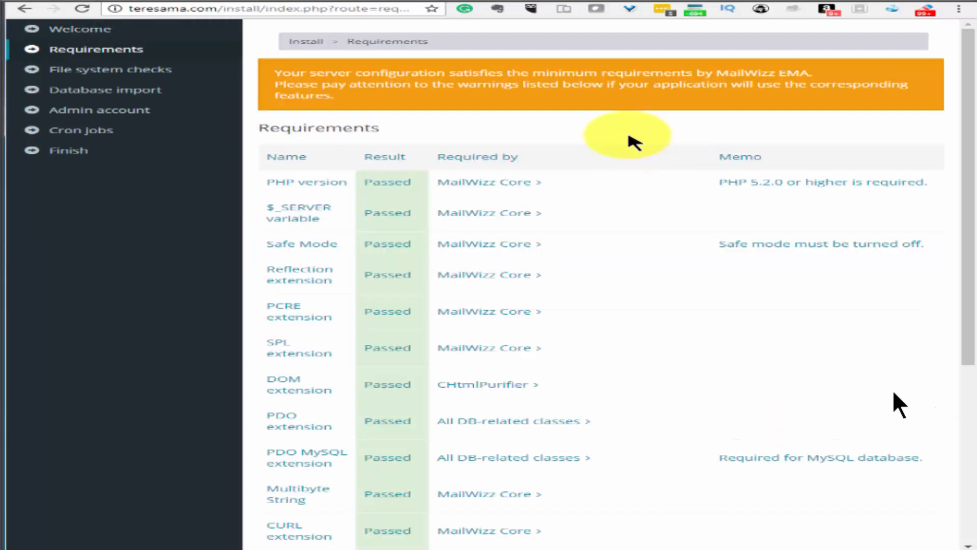
pyautogui.rightClick(629, 127)
pyautogui.click(677, 154)
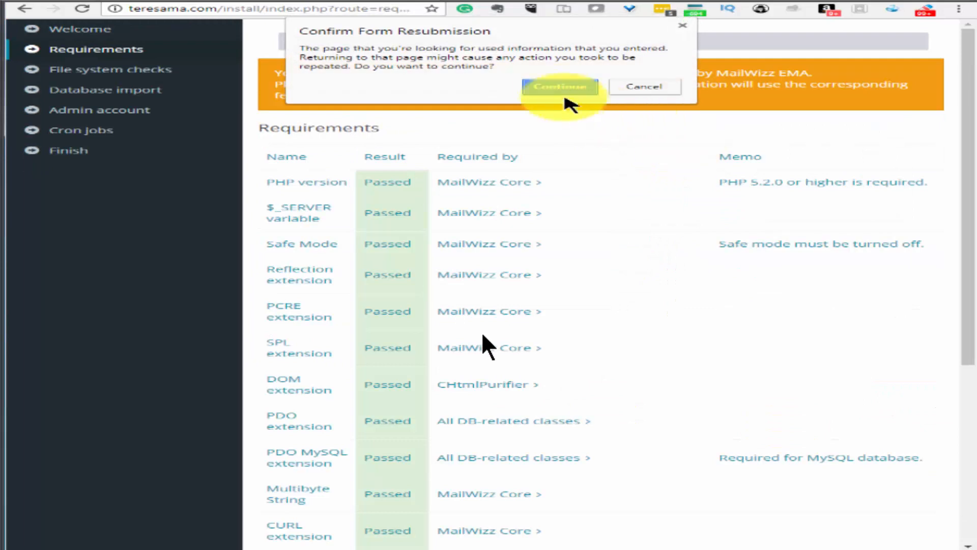
pyautogui.click(560, 91)
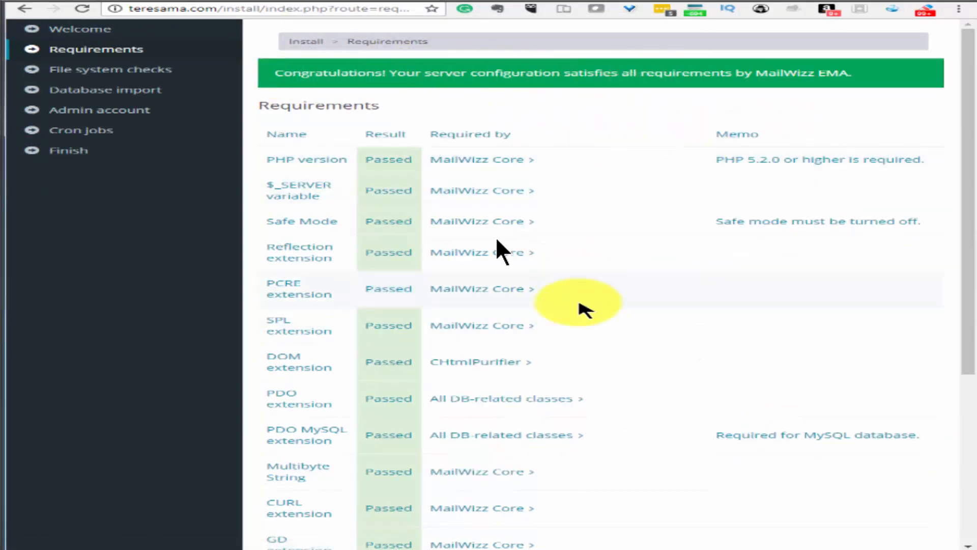
# Advance past the passed Requirements and File system checks to the Database import step
pyautogui.scroll(-5, 585, 307)
pyautogui.click(903, 516)
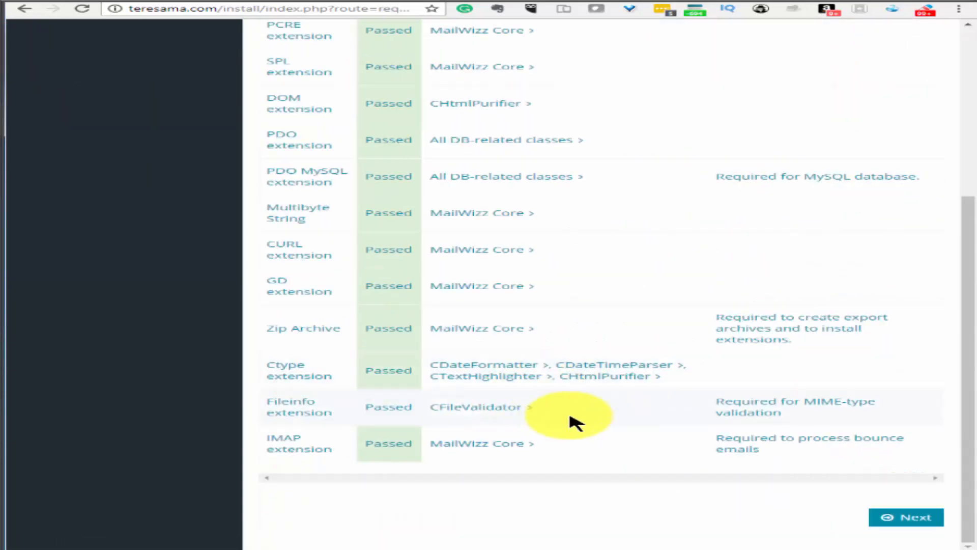
pyautogui.click(903, 517)
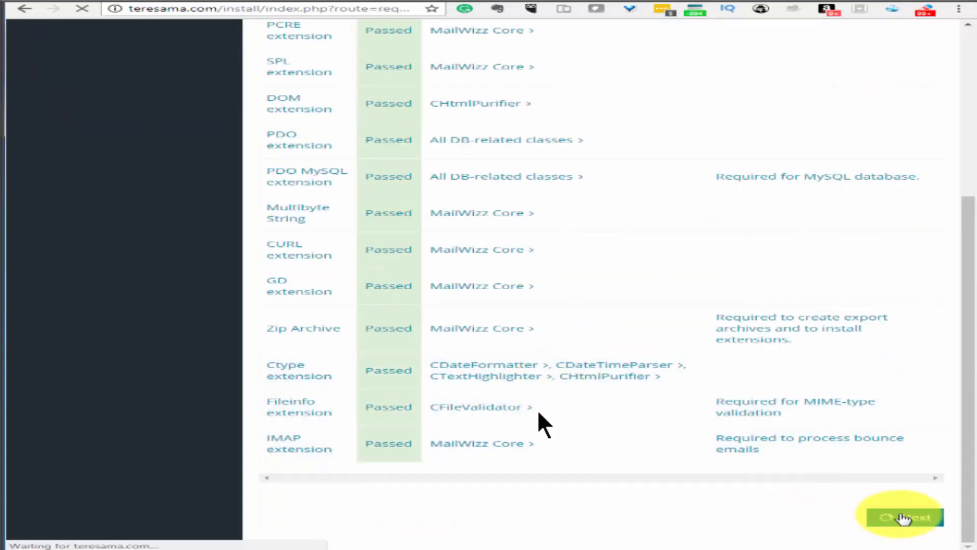
pyautogui.scroll(-5, 662, 204)
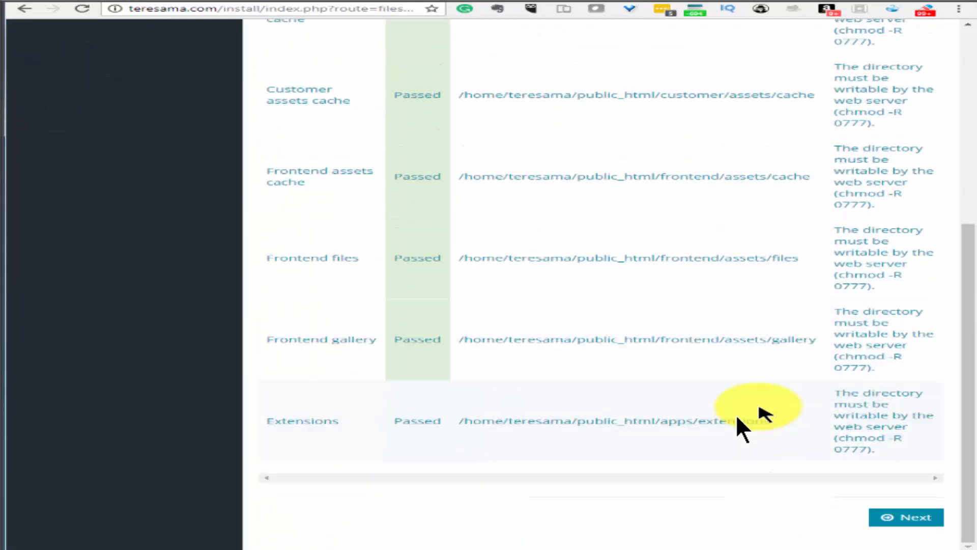
pyautogui.click(906, 516)
pyautogui.click(893, 519)
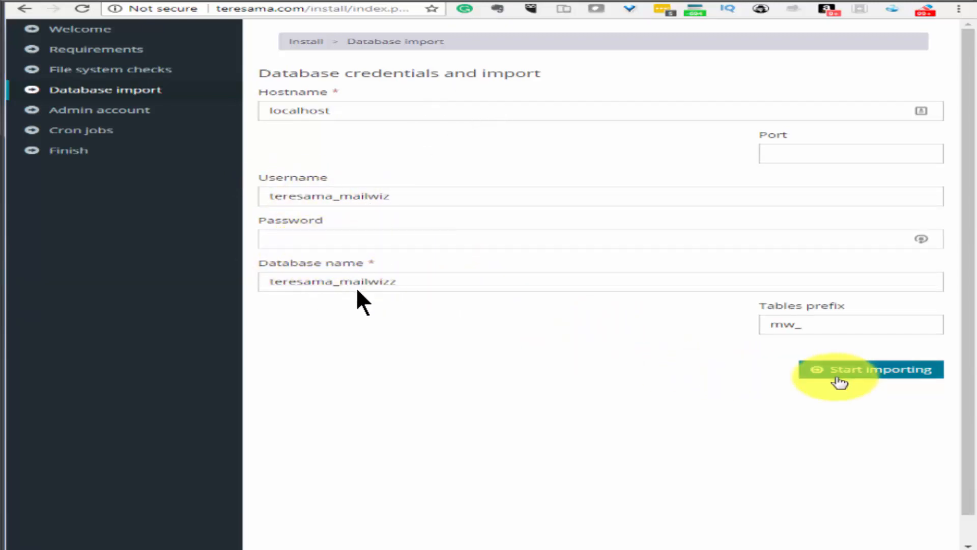
# Start importing the database using localhost, the mailwizz database and mw_ prefix
pyautogui.click(839, 381)
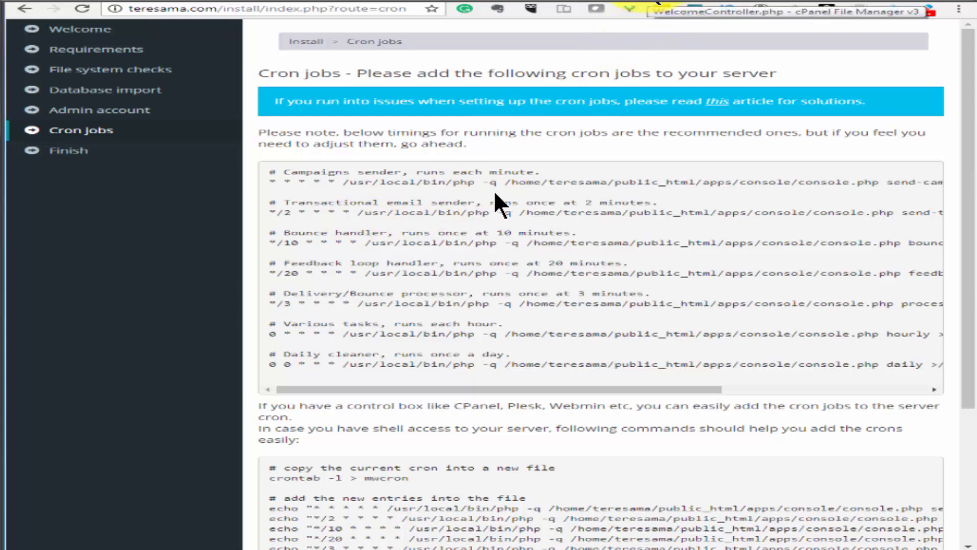
# Open cPanel's Cron Jobs page and set the new job's schedule to Once Per Minute
pyautogui.click(657, 3)
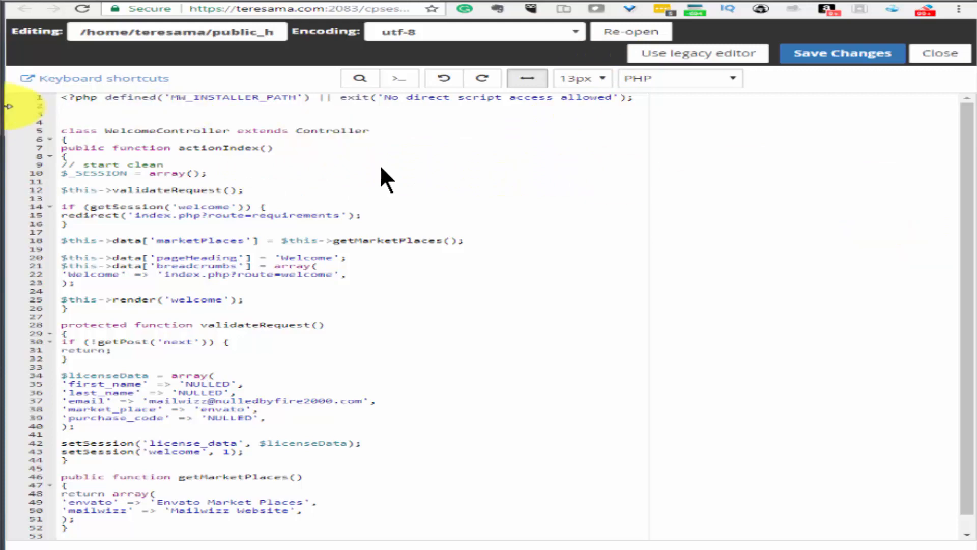
pyautogui.scroll(-1, 379, 164)
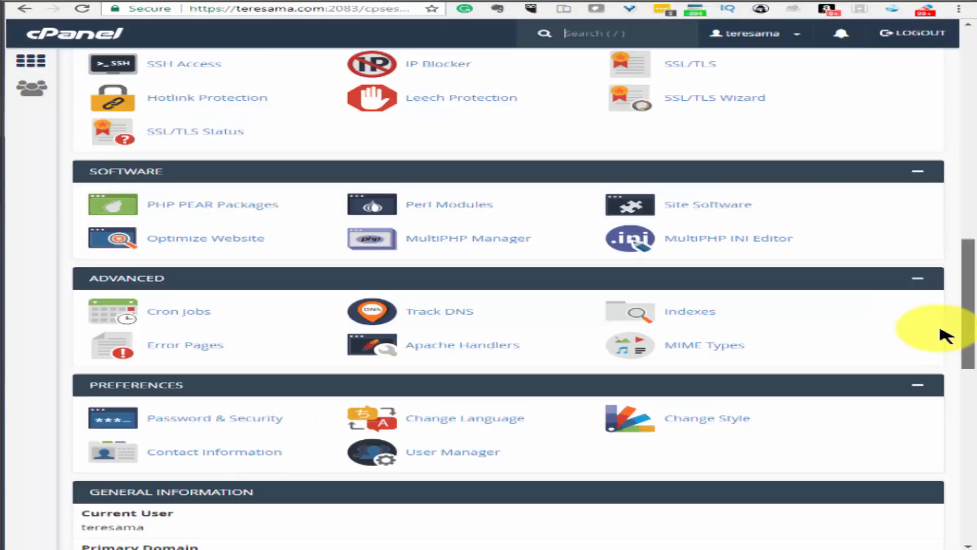
pyautogui.scroll(-5, 940, 356)
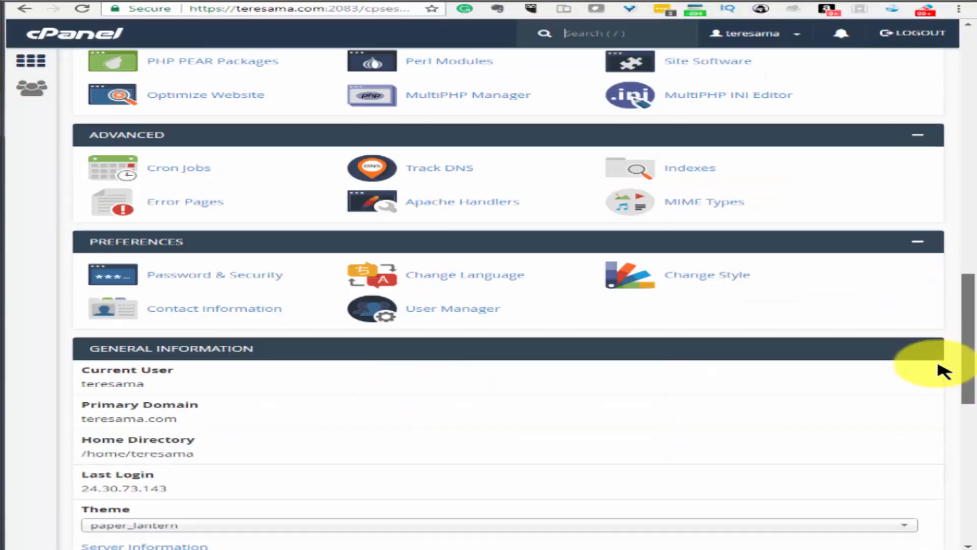
pyautogui.moveTo(932, 380); pyautogui.dragTo(959, 302)
pyautogui.click(106, 408)
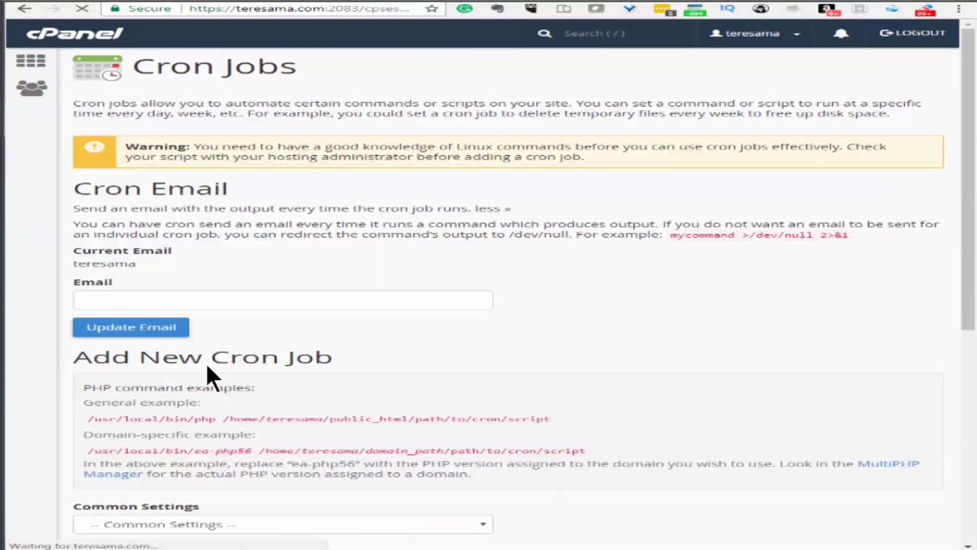
pyautogui.scroll(-8, 175, 76)
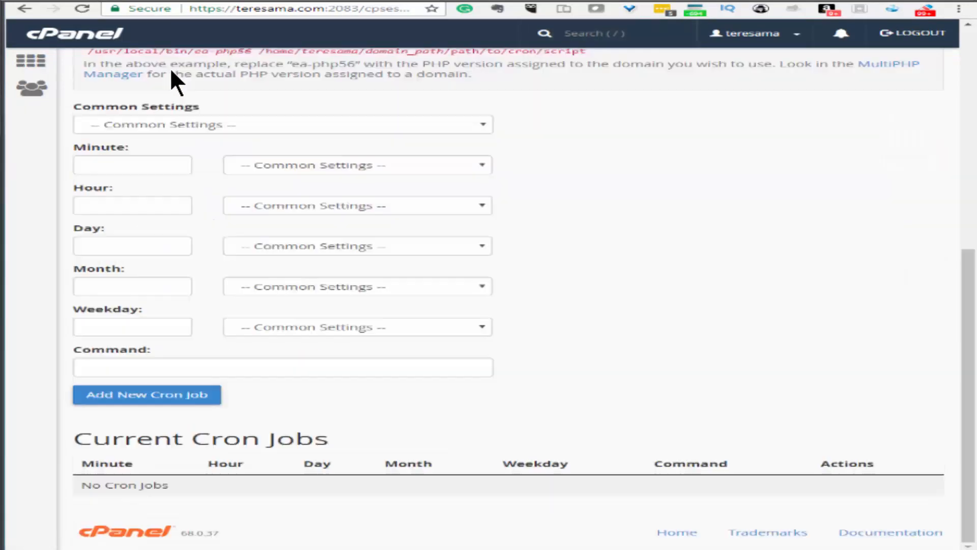
pyautogui.click(503, 360)
pyautogui.click(159, 399)
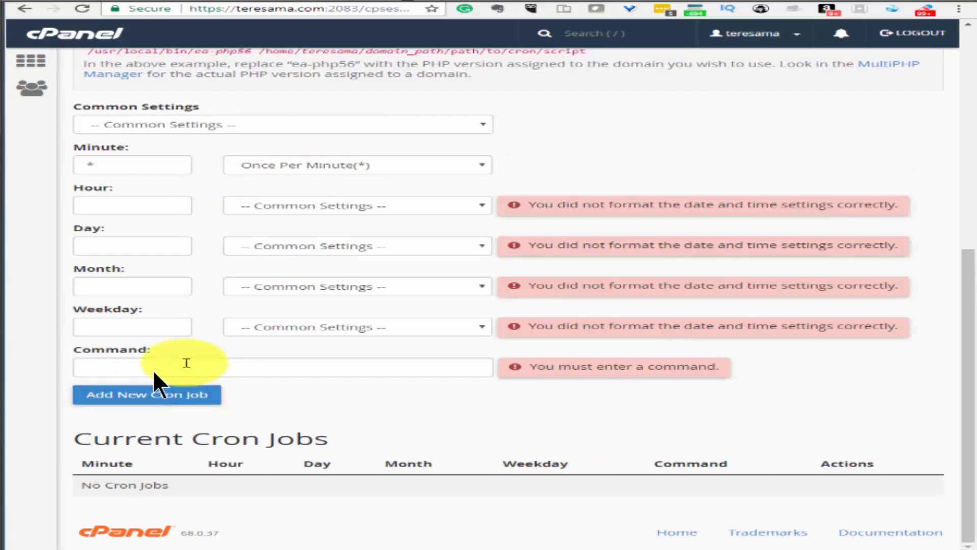
pyautogui.click(159, 367)
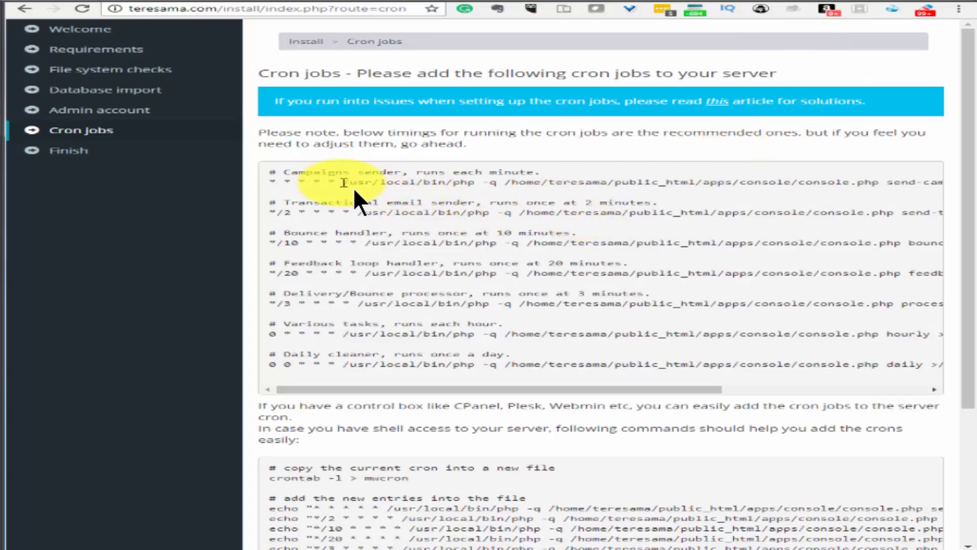
# Copy the send-campaigns command into the Command field and add the every-minute cron job
pyautogui.moveTo(344, 182); pyautogui.dragTo(813, 188)
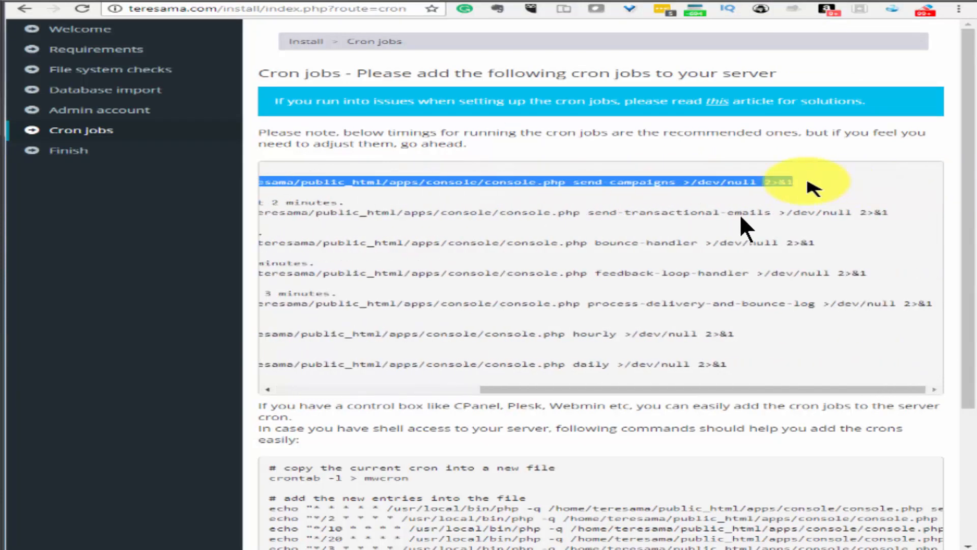
pyautogui.rightClick(764, 182)
pyautogui.click(801, 189)
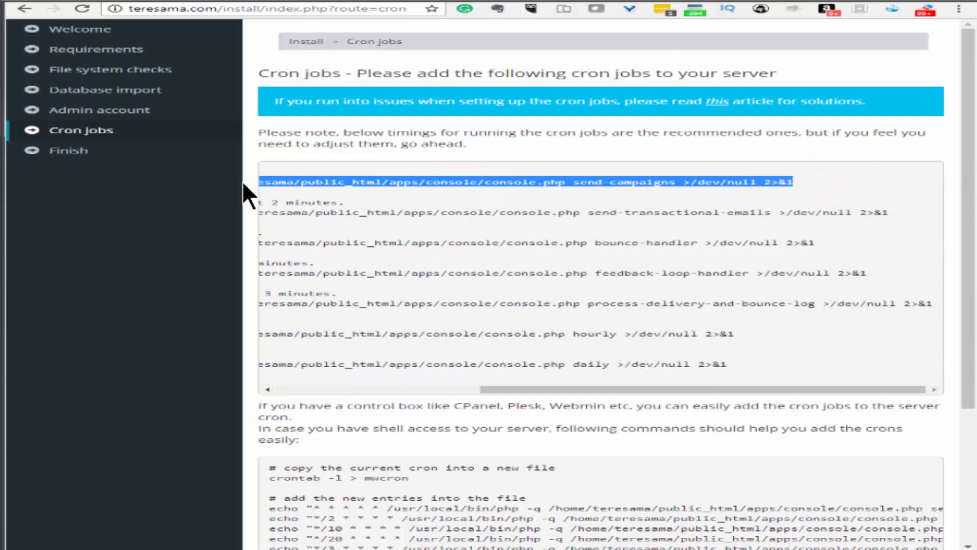
pyautogui.click(424, 2)
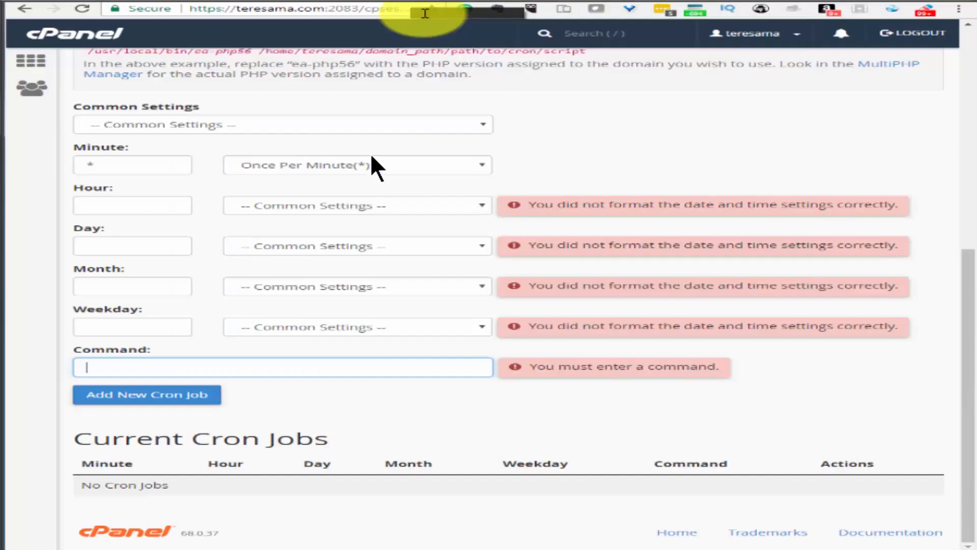
pyautogui.rightClick(210, 371)
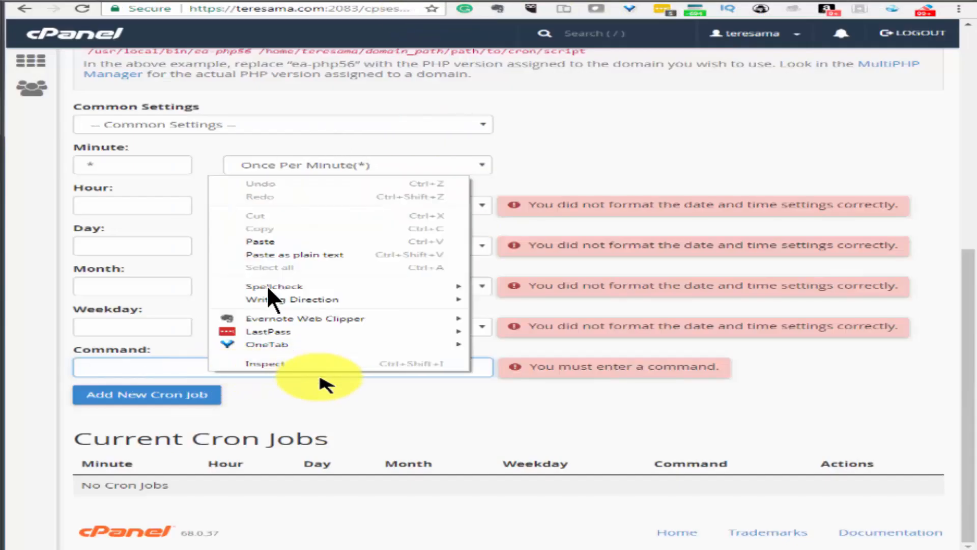
pyautogui.click(265, 242)
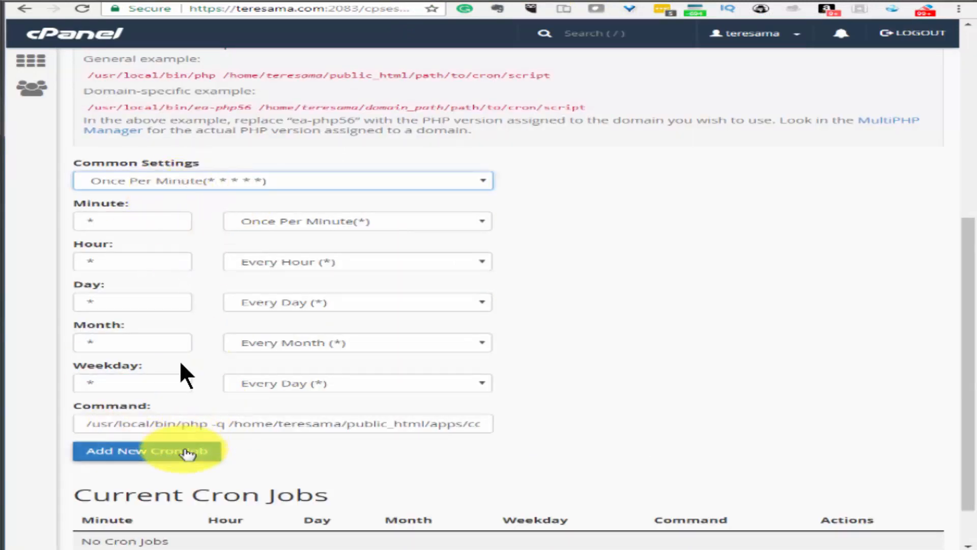
pyautogui.click(175, 451)
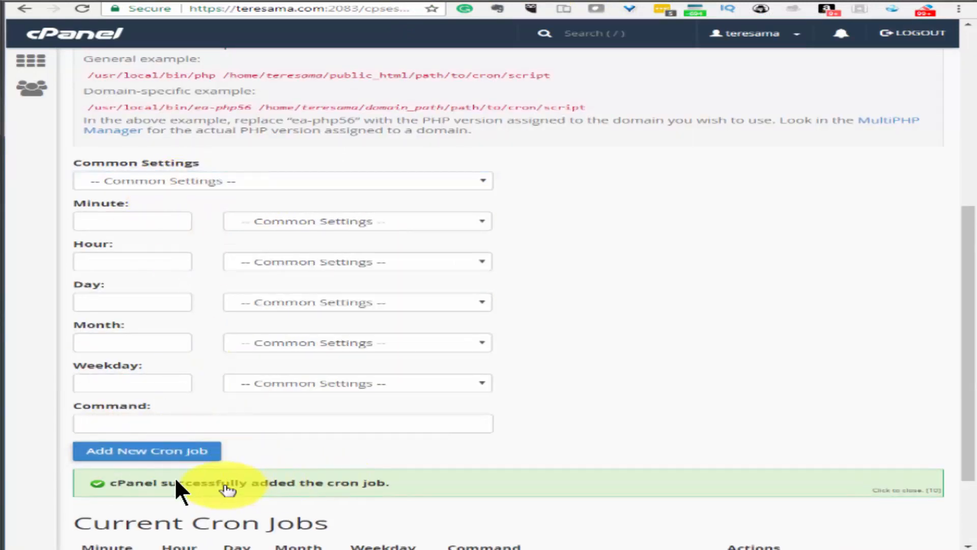
pyautogui.hotkey('ctrl', 'Tab')
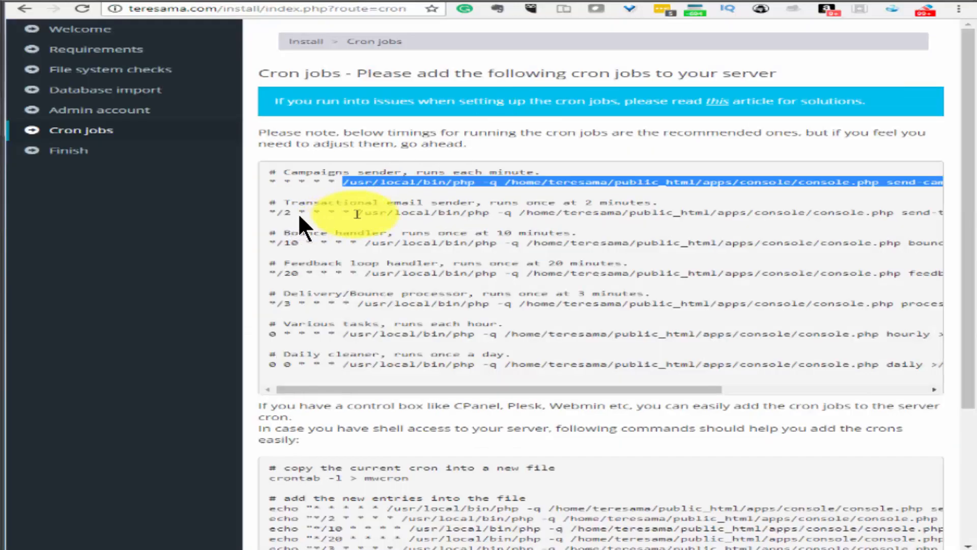
# Copy the send-transactional-emails command and pick the Once Per Five Minutes schedule in cPanel
pyautogui.moveTo(356, 213); pyautogui.dragTo(949, 213)
pyautogui.rightClick(865, 213)
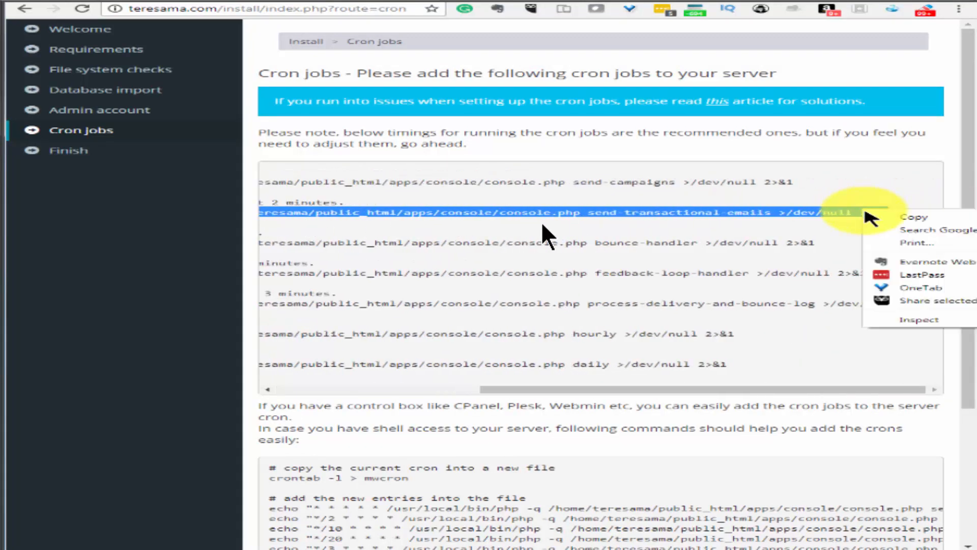
pyautogui.click(898, 214)
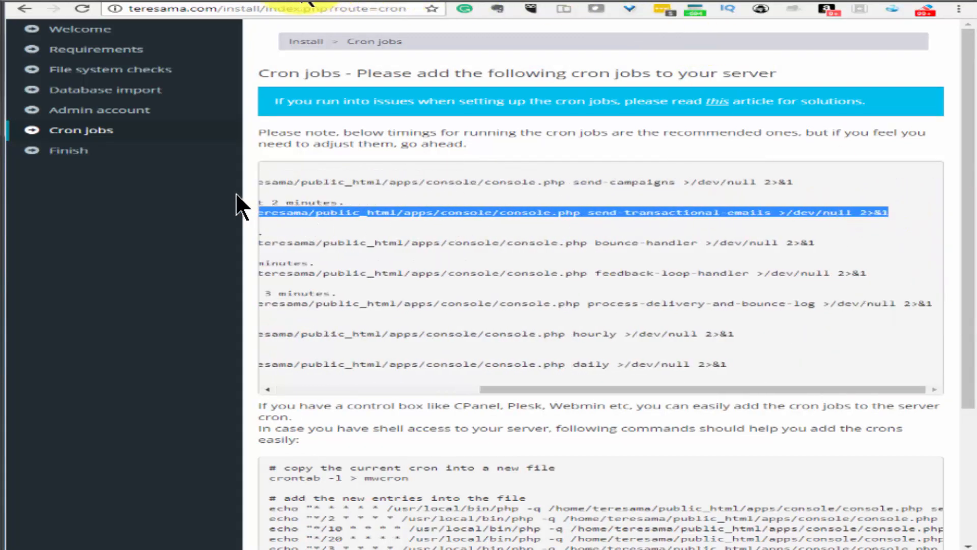
pyautogui.click(412, 6)
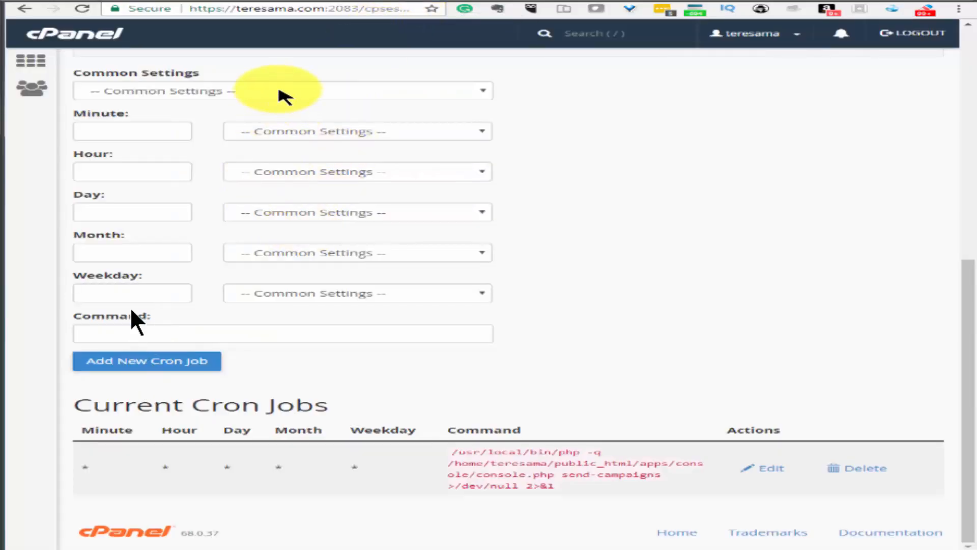
pyautogui.click(283, 96)
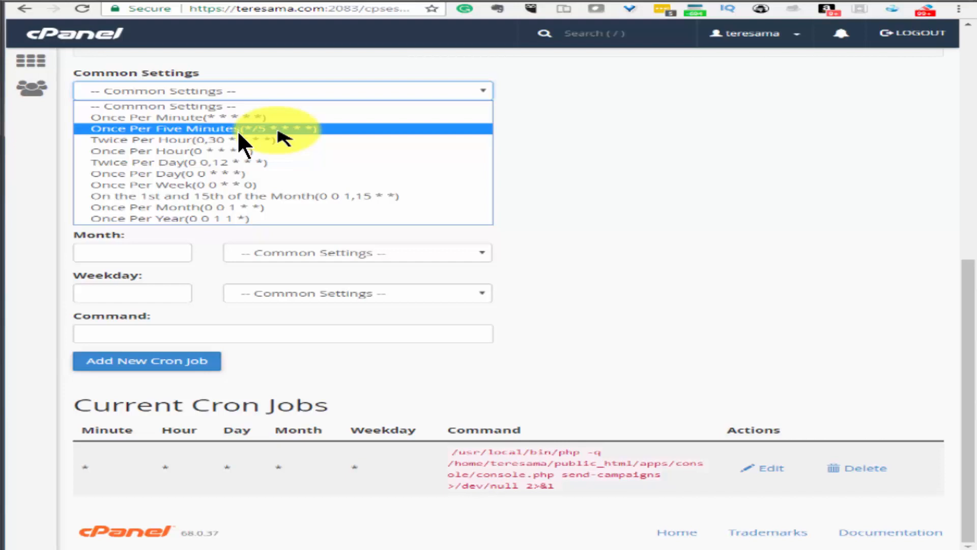
pyautogui.click(279, 128)
# Paste the transactional command into Command and add the */5 cron job
pyautogui.click(166, 333)
pyautogui.rightClick(193, 333)
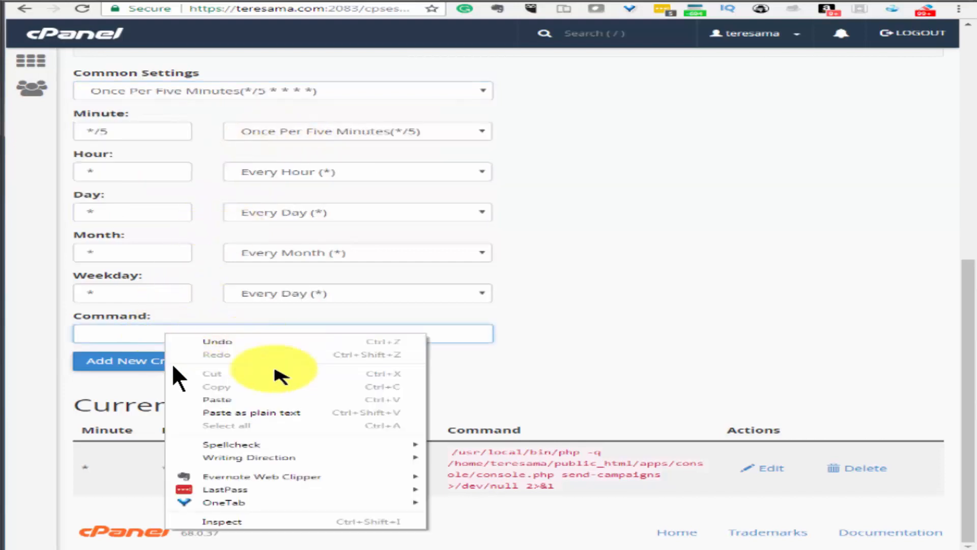
pyautogui.click(262, 400)
pyautogui.click(181, 375)
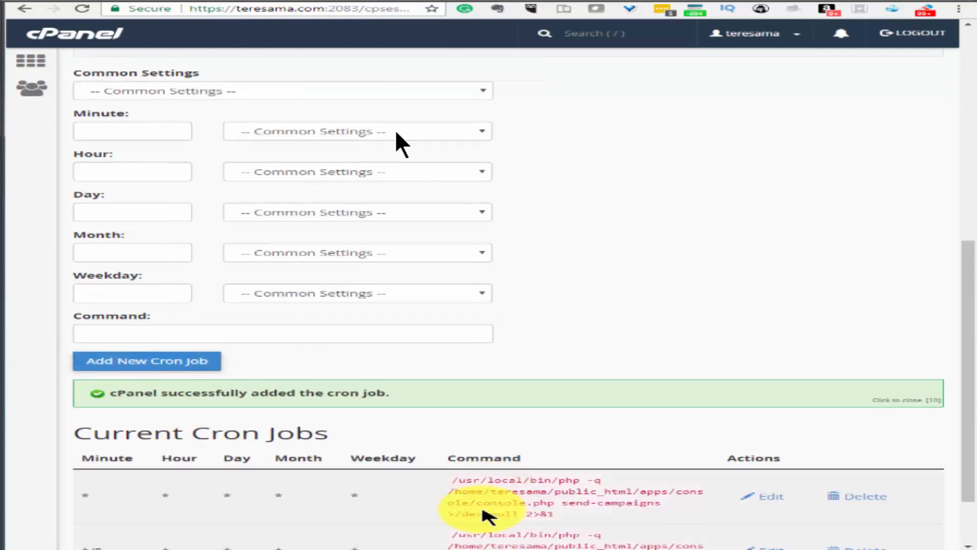
pyautogui.scroll(-2, 395, 142)
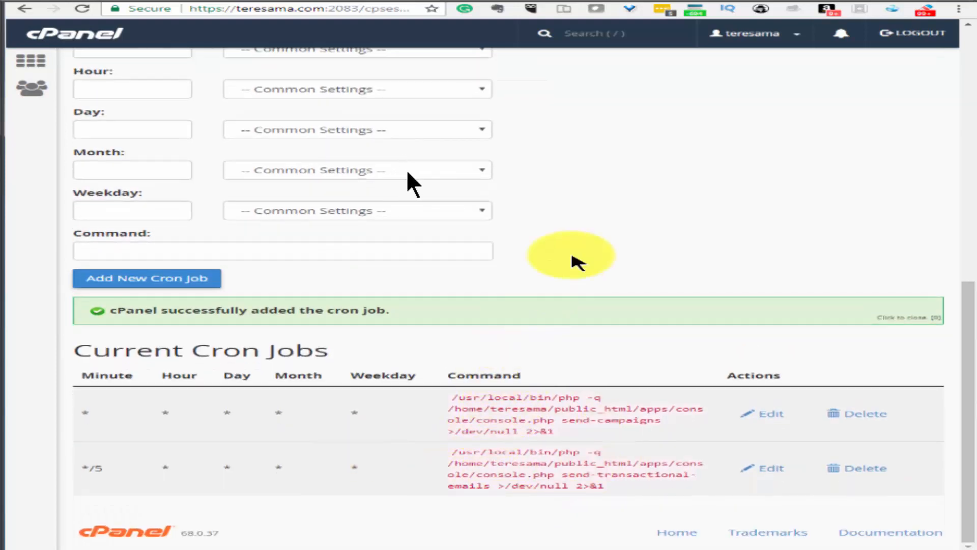
pyautogui.scroll(4, 407, 176)
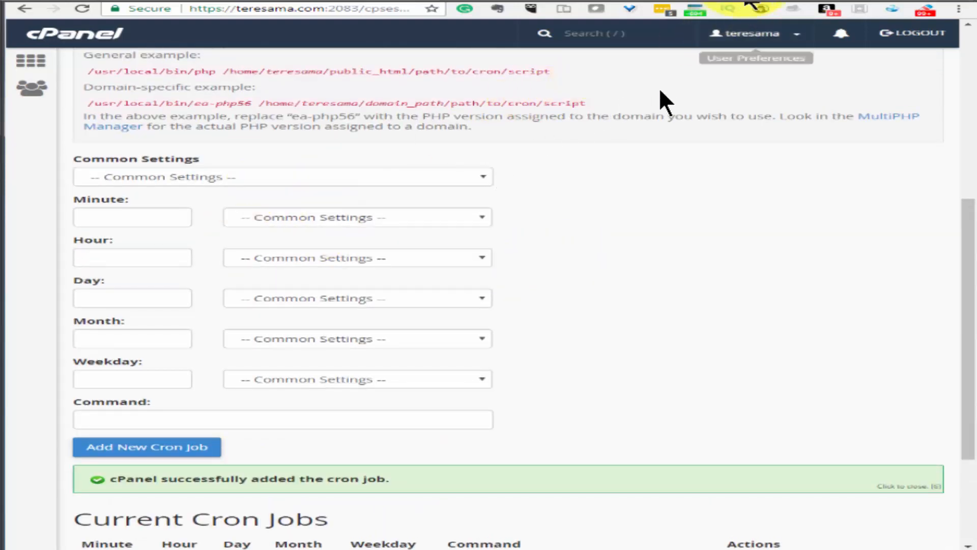
pyautogui.click(743, 1)
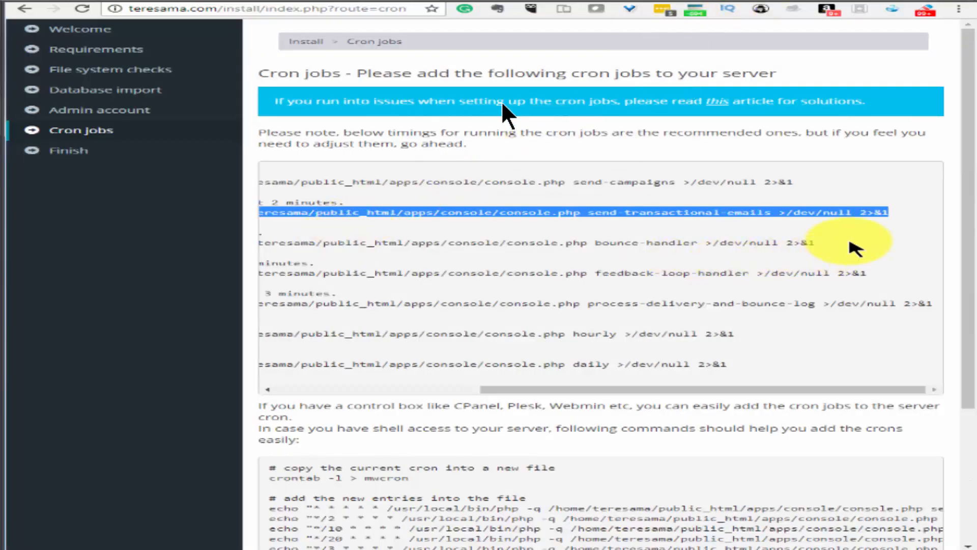
# Copy the bounce-handler command from the installer into cPanel's Command field
pyautogui.moveTo(825, 243); pyautogui.dragTo(365, 246)
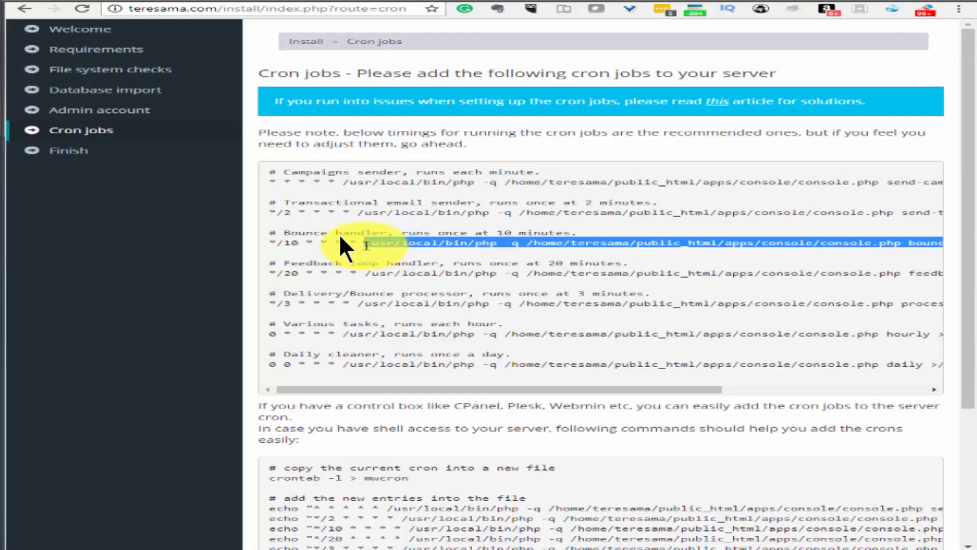
pyautogui.rightClick(376, 248)
pyautogui.click(395, 253)
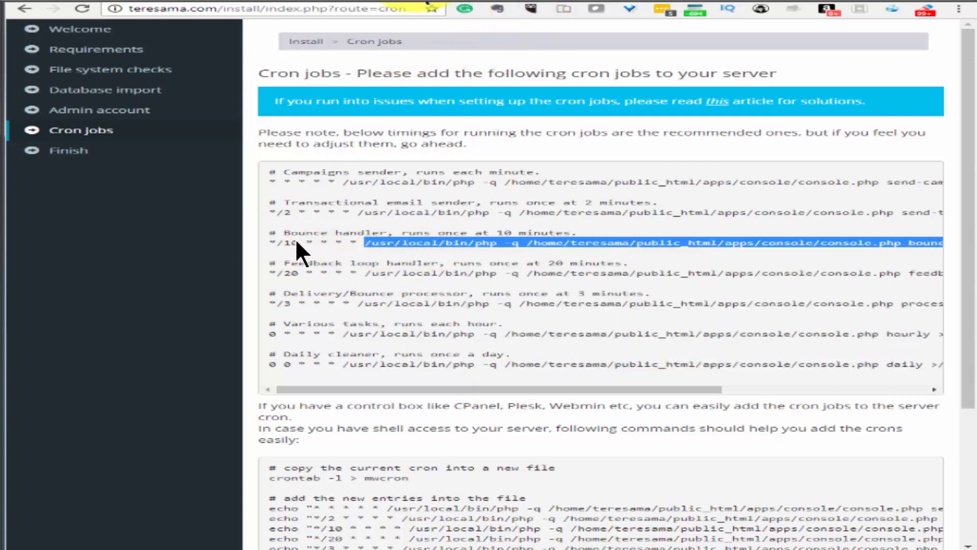
pyautogui.click(424, 1)
pyautogui.click(223, 424)
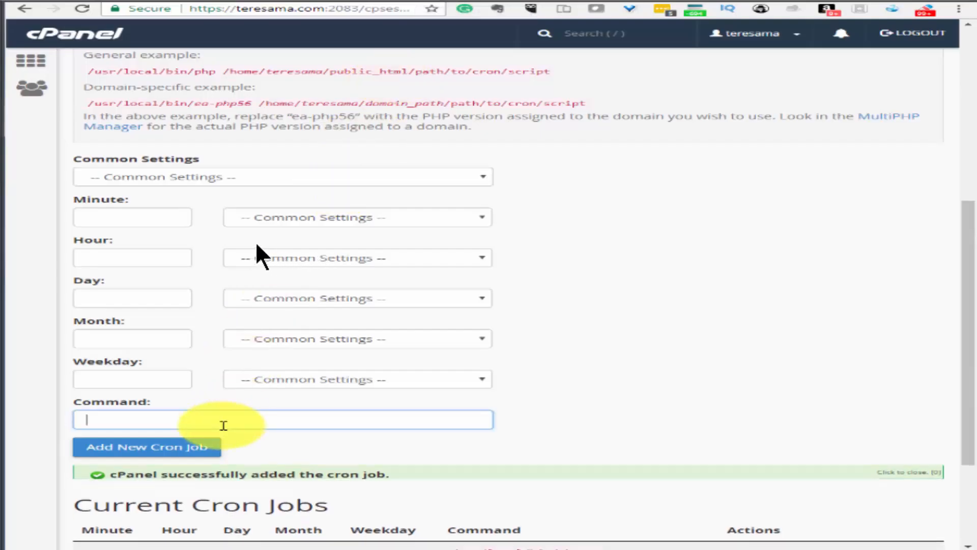
pyautogui.rightClick(224, 423)
pyautogui.click(297, 294)
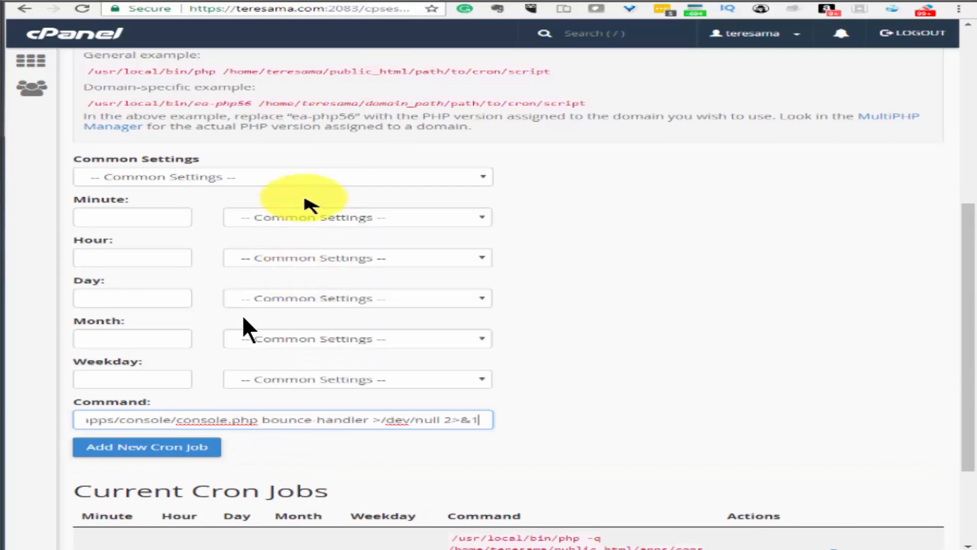
pyautogui.click(197, 181)
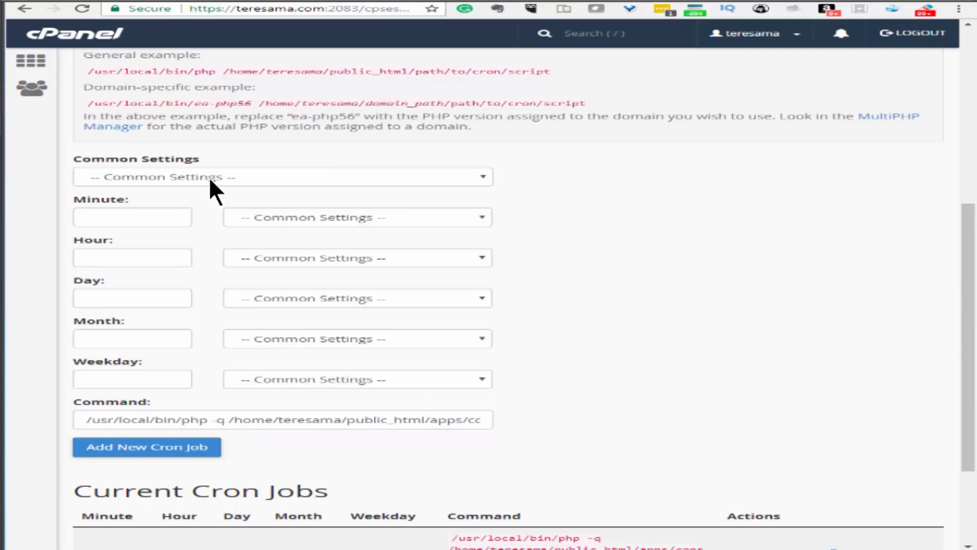
# Schedule the bounce-handler job every ten minutes (*/10) and add the cron job
pyautogui.click(272, 178)
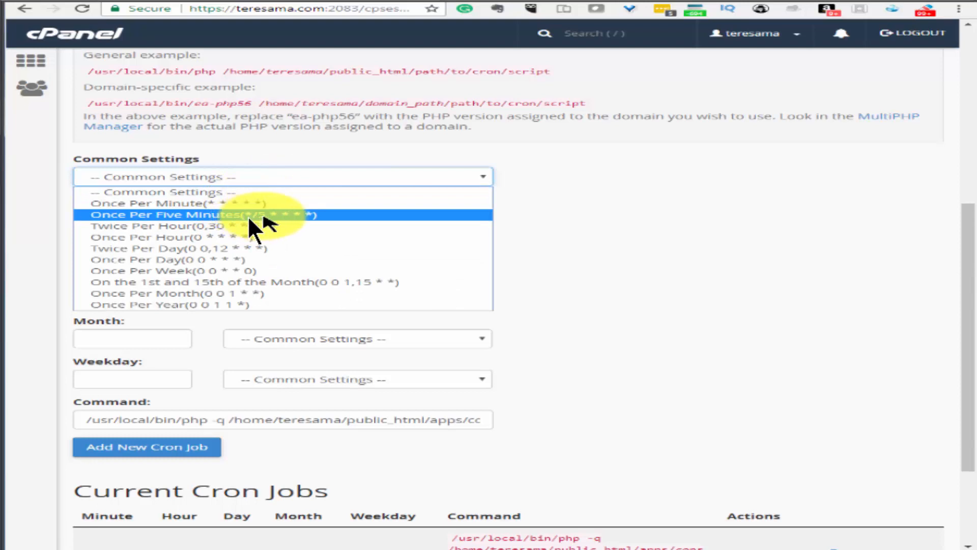
pyautogui.click(249, 216)
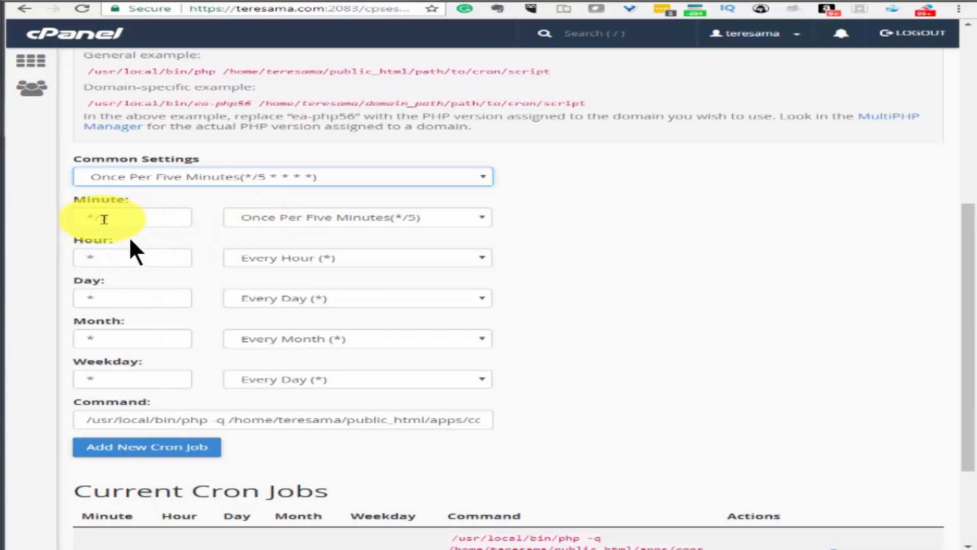
pyautogui.click(247, 179)
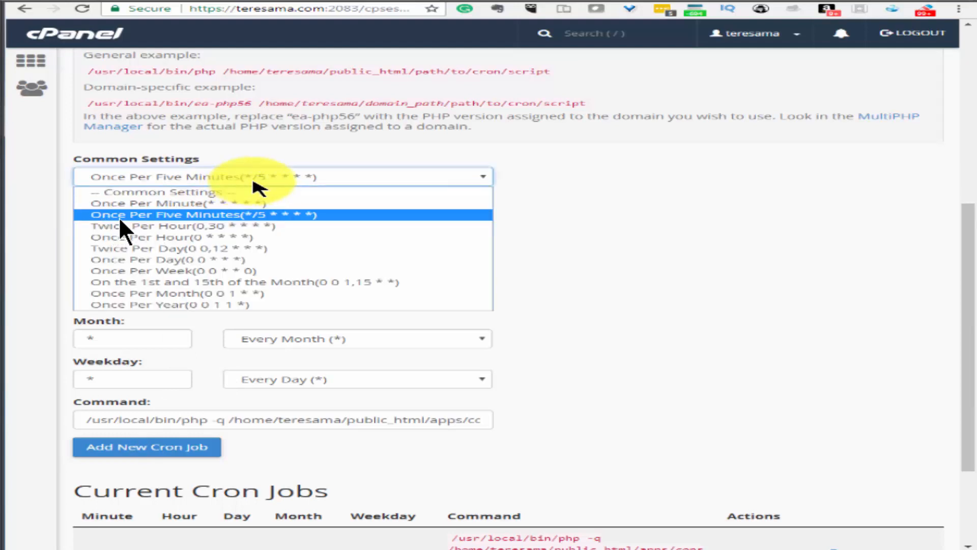
pyautogui.click(261, 177)
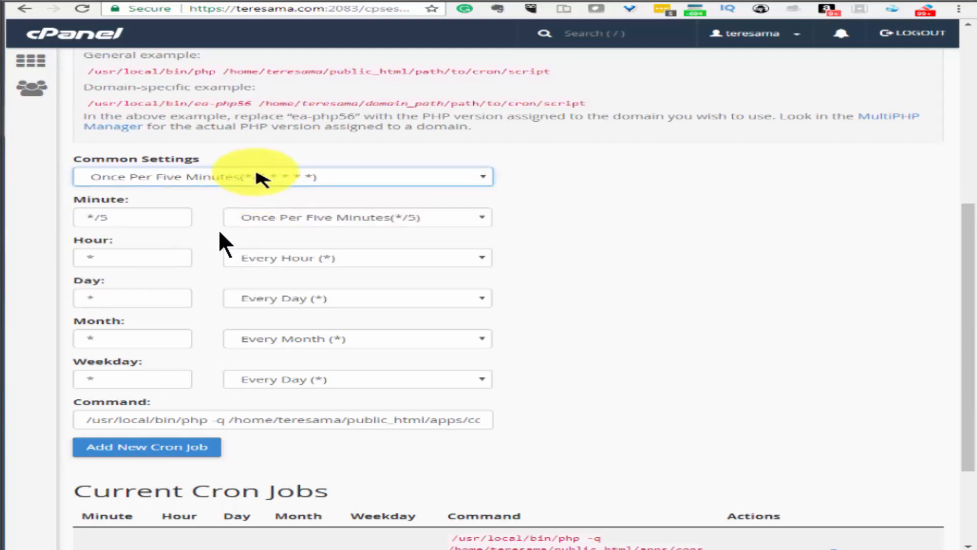
pyautogui.doubleClick(116, 218)
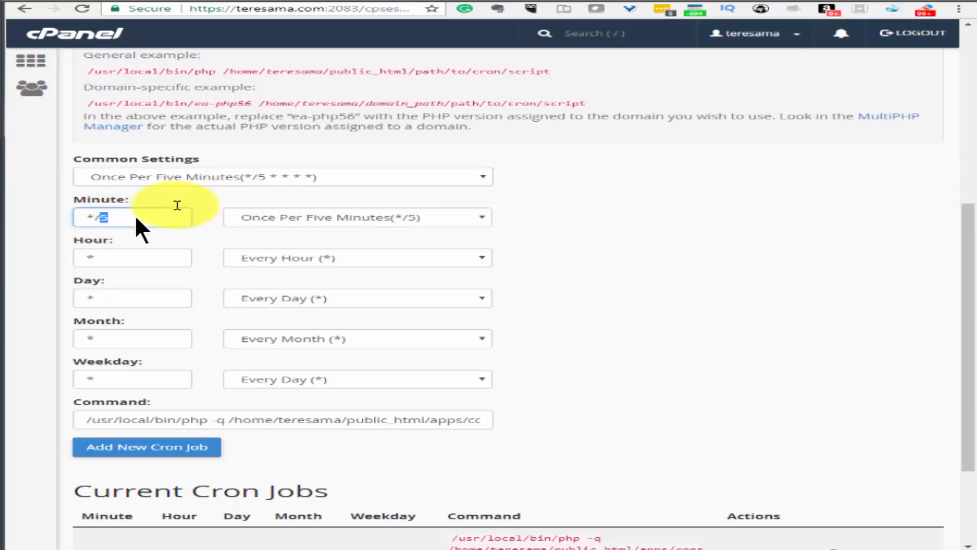
pyautogui.write('10')
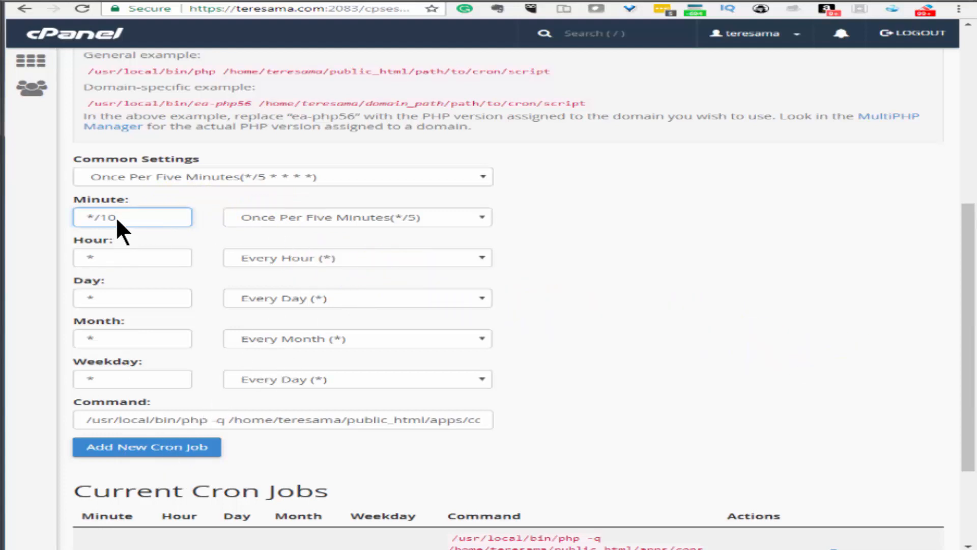
pyautogui.press('Tab')
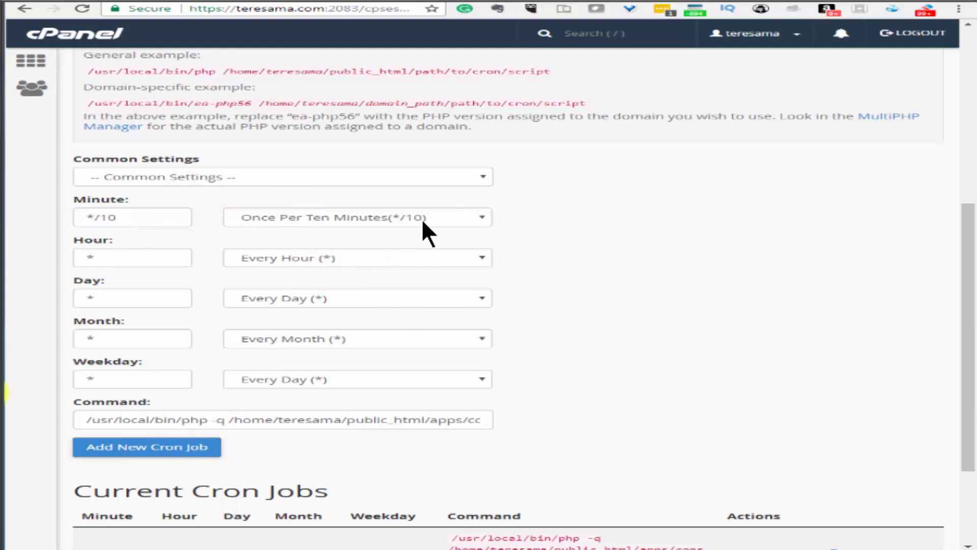
pyautogui.click(171, 450)
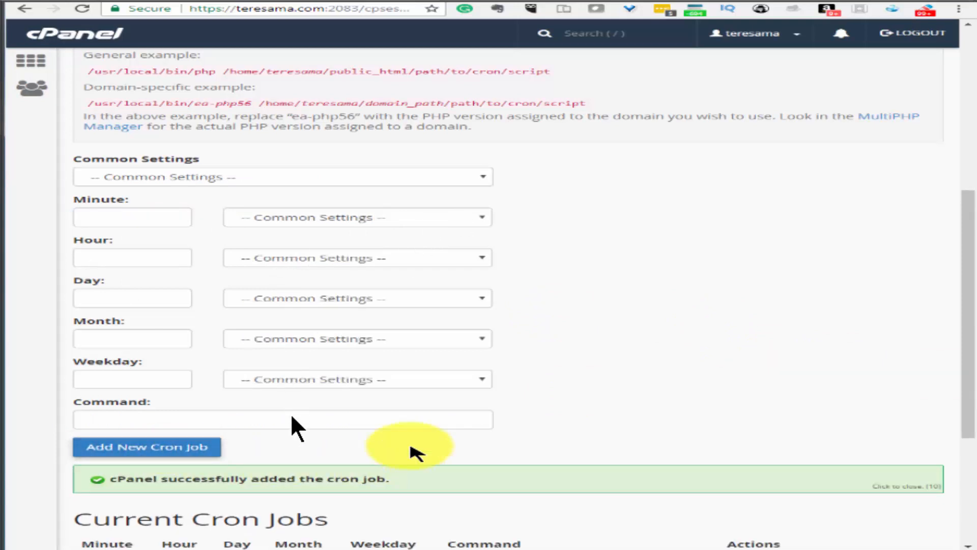
# Copy the feedback-loop handler command from the installer into cPanel's Command field
pyautogui.click(698, 2)
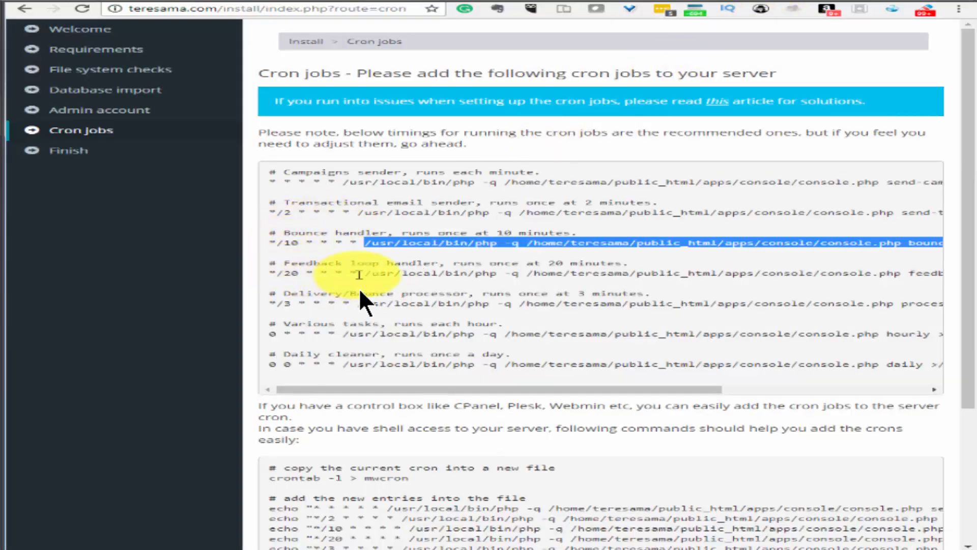
pyautogui.moveTo(364, 273); pyautogui.dragTo(969, 273)
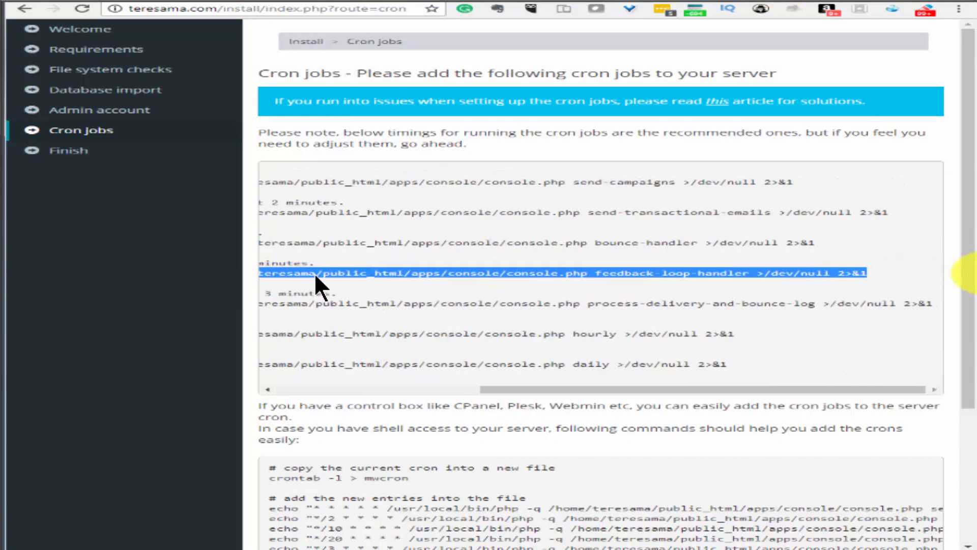
pyautogui.rightClick(832, 272)
pyautogui.click(865, 277)
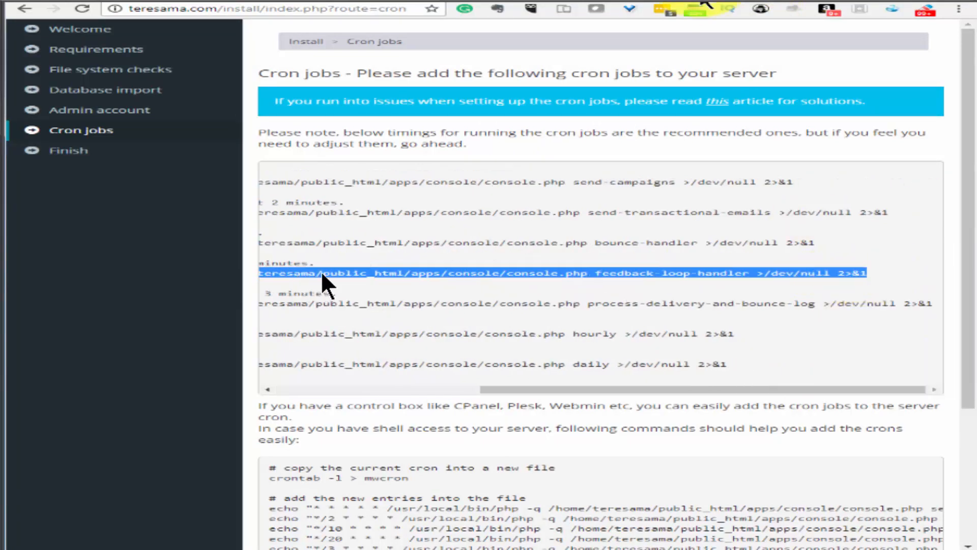
pyautogui.click(407, 2)
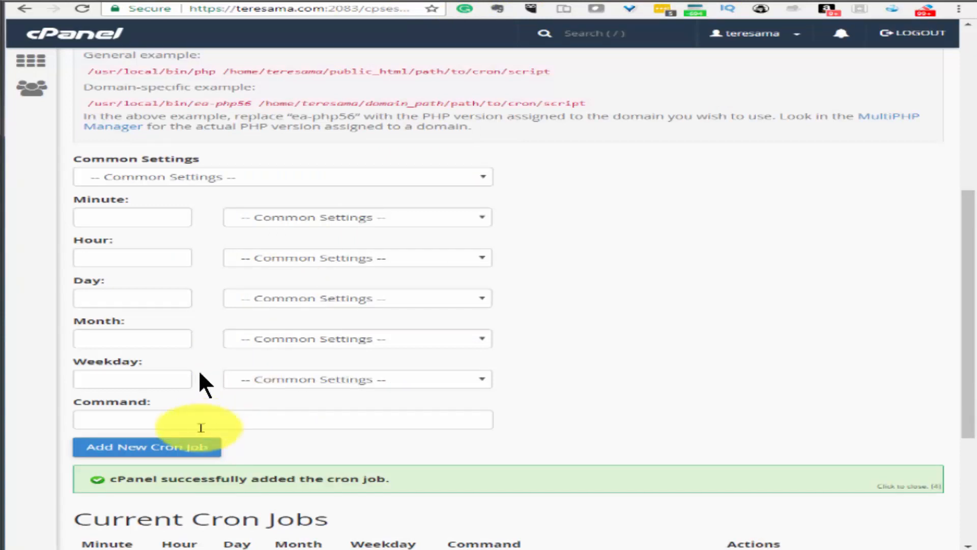
pyautogui.click(224, 419)
pyautogui.rightClick(221, 419)
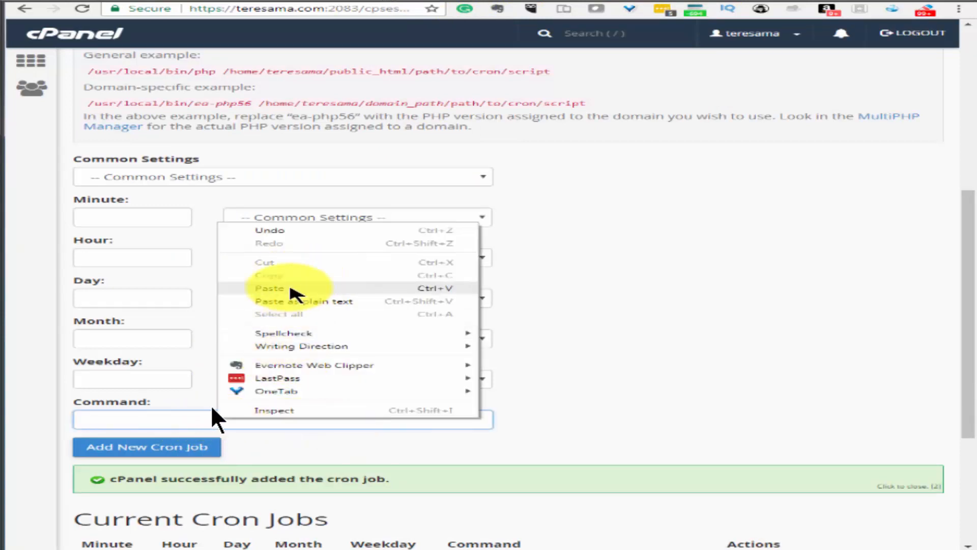
pyautogui.click(270, 288)
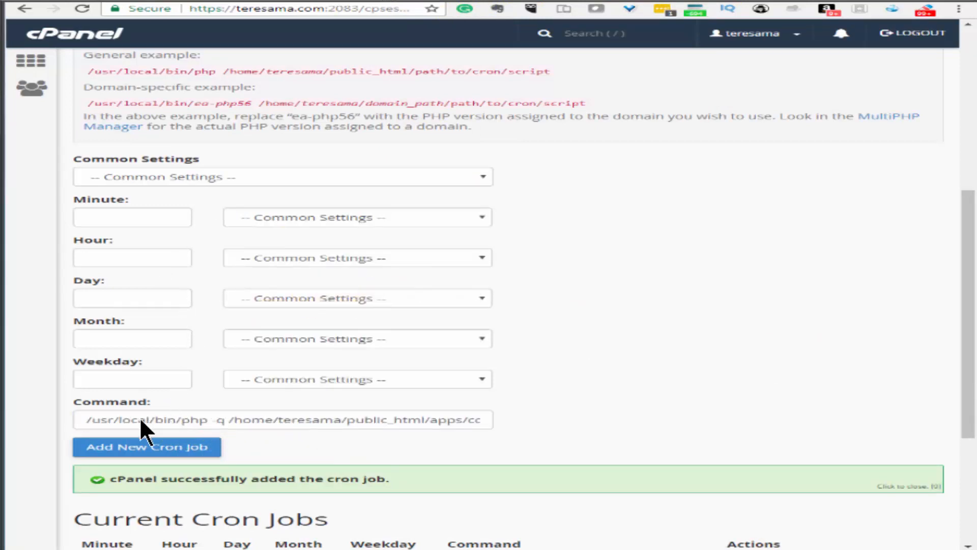
# Set the Minute interval to */20 and add the feedback-loop cron job
pyautogui.click(235, 178)
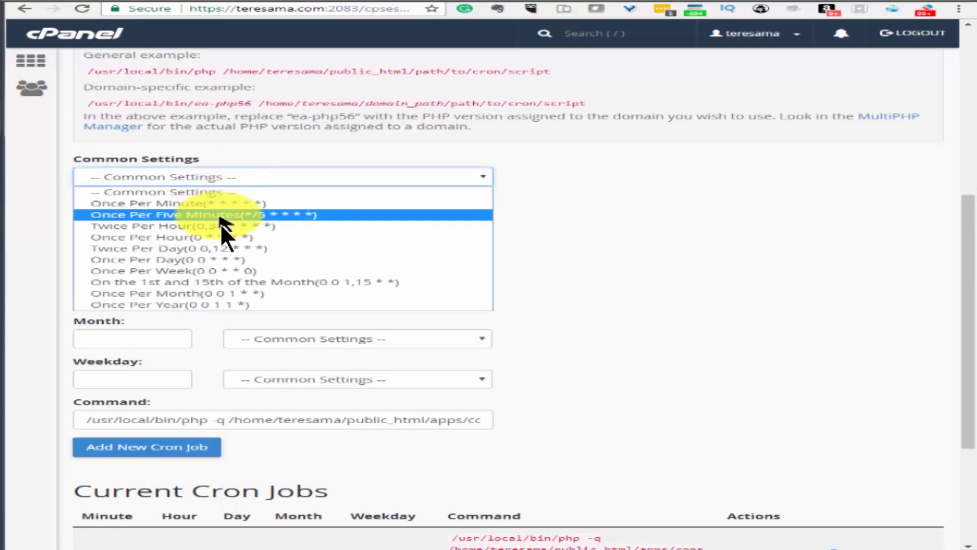
pyautogui.click(224, 214)
pyautogui.click(136, 217)
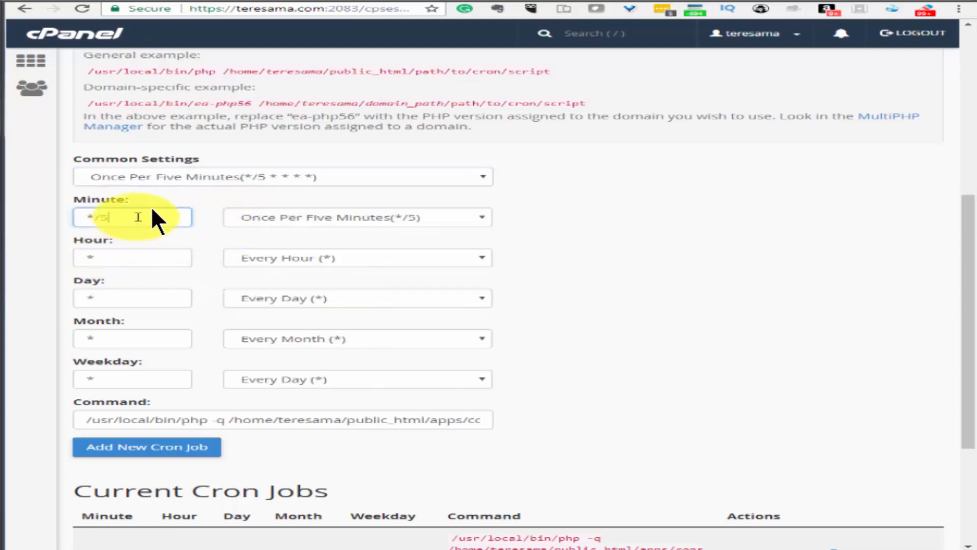
pyautogui.press('BackSpace')
pyautogui.write('20')
pyautogui.click(162, 448)
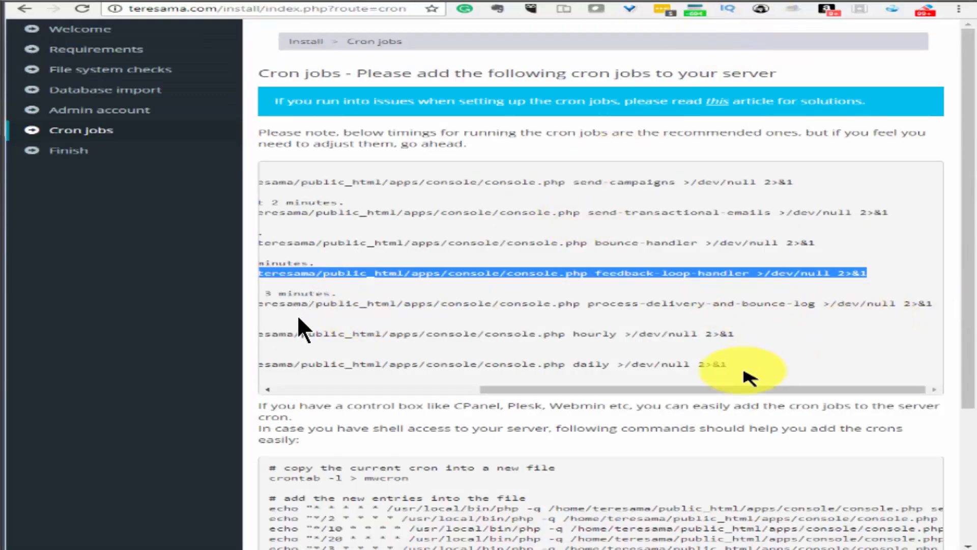
# Copy the MailWizz delivery and bounce processor command into the new cron job's Command field
pyautogui.moveTo(936, 305); pyautogui.dragTo(361, 303)
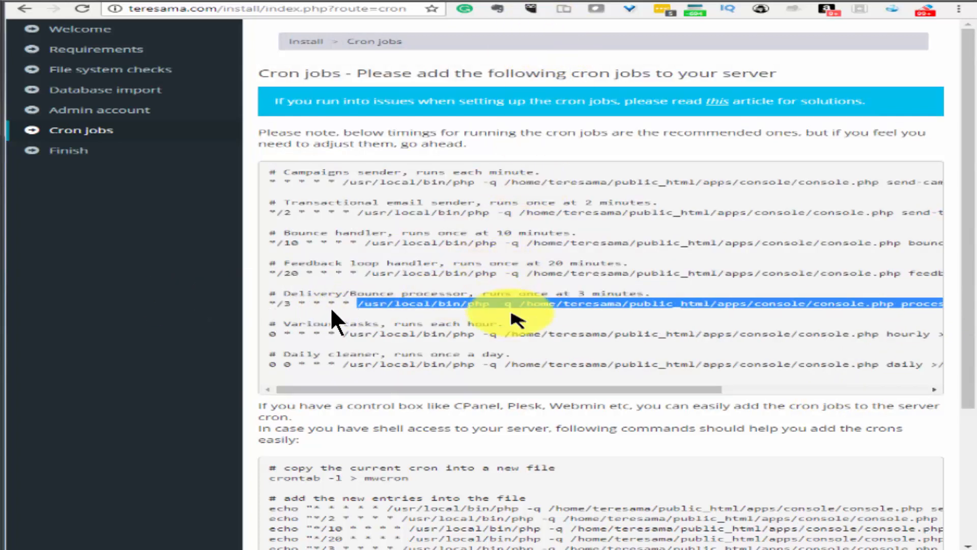
pyautogui.rightClick(509, 314)
pyautogui.click(524, 322)
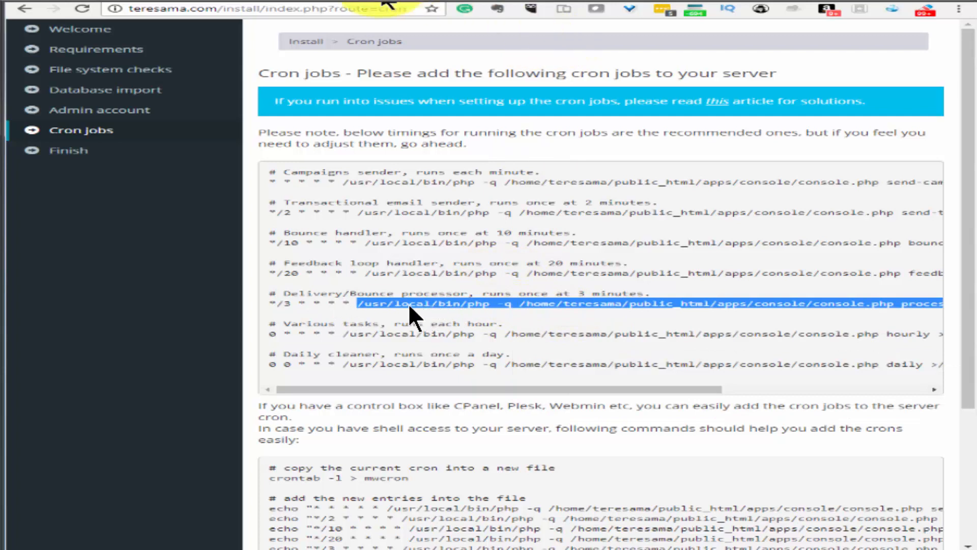
pyautogui.hotkey('ctrl', 'Tab')
pyautogui.click(251, 421)
pyautogui.rightClick(249, 420)
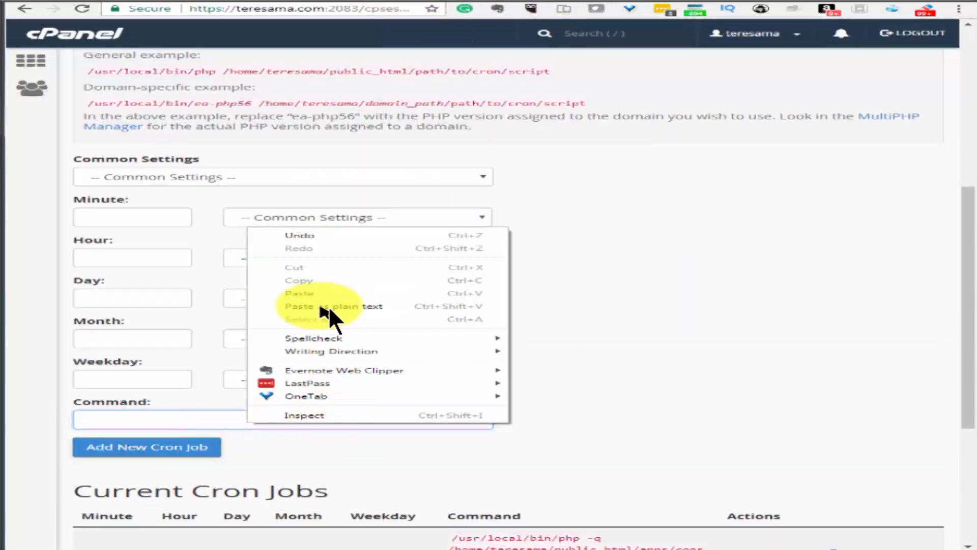
pyautogui.click(349, 293)
pyautogui.press('Home')
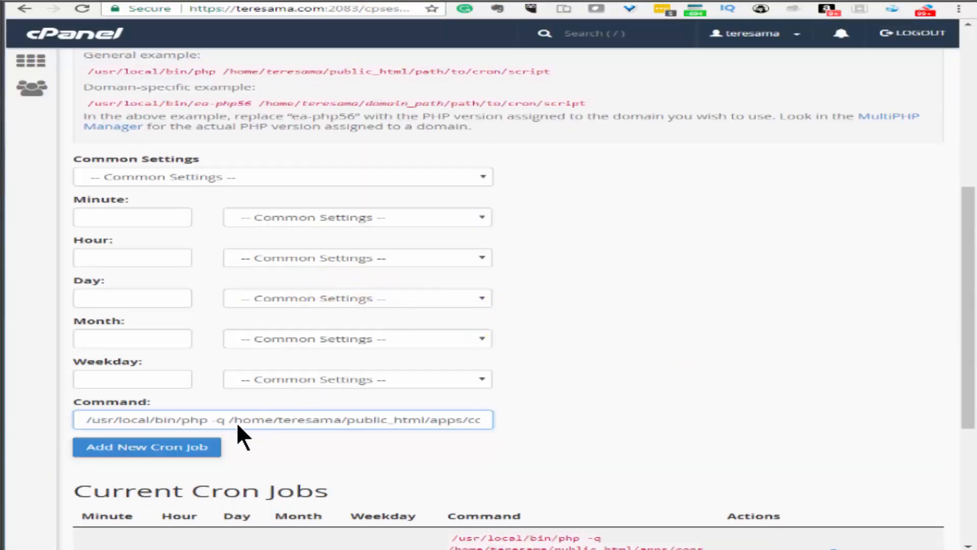
# Schedule the job to run every 3 minutes (*/3) and add the cron job
pyautogui.click(249, 179)
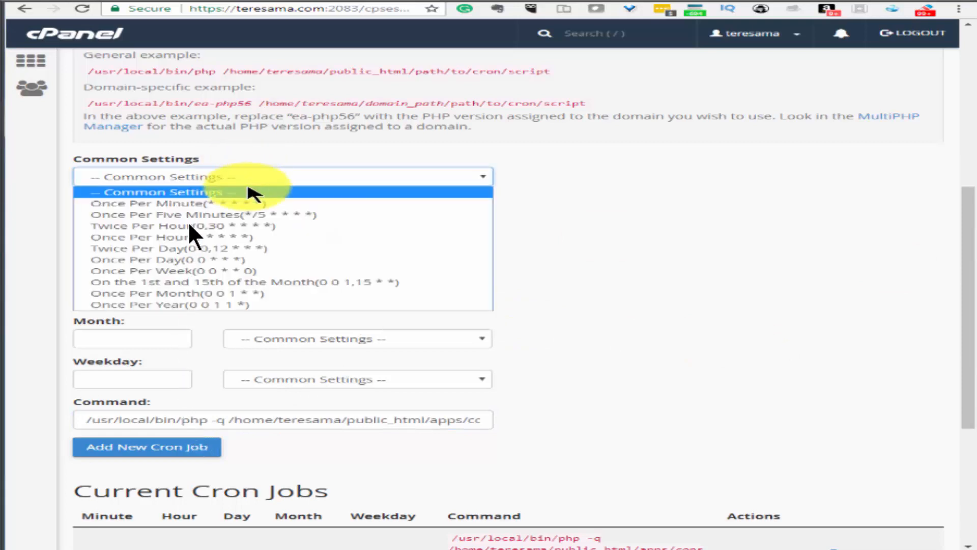
pyautogui.click(278, 214)
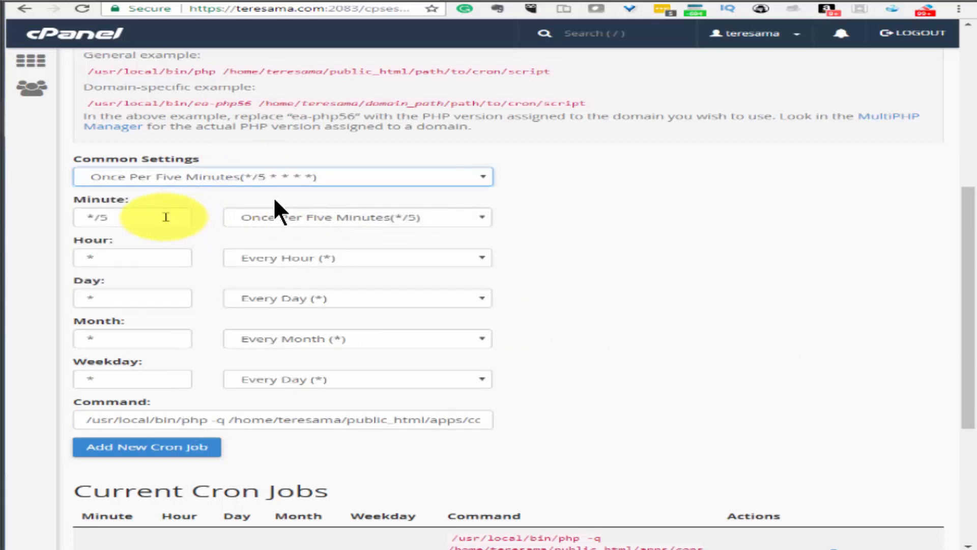
pyautogui.click(166, 217)
pyautogui.press('BackSpace')
pyautogui.write('3')
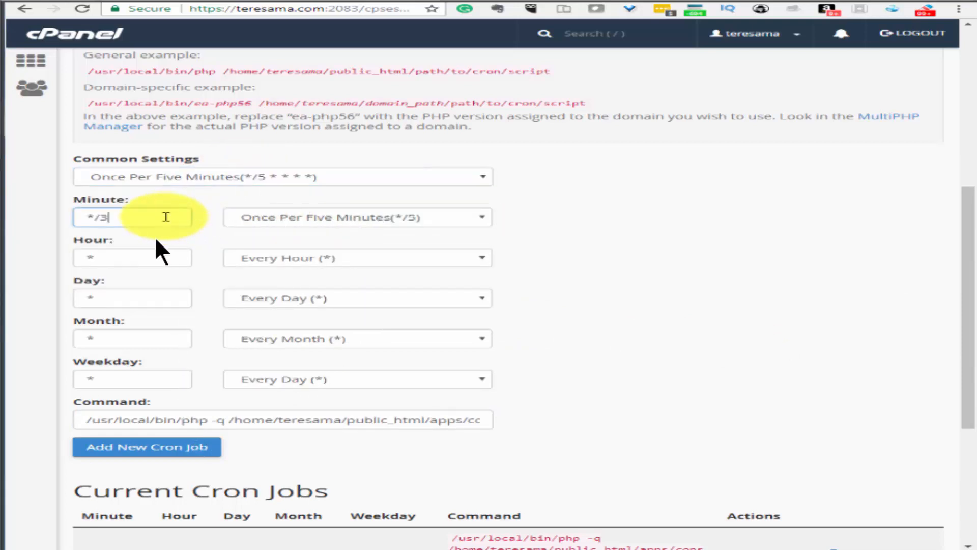
pyautogui.click(708, 342)
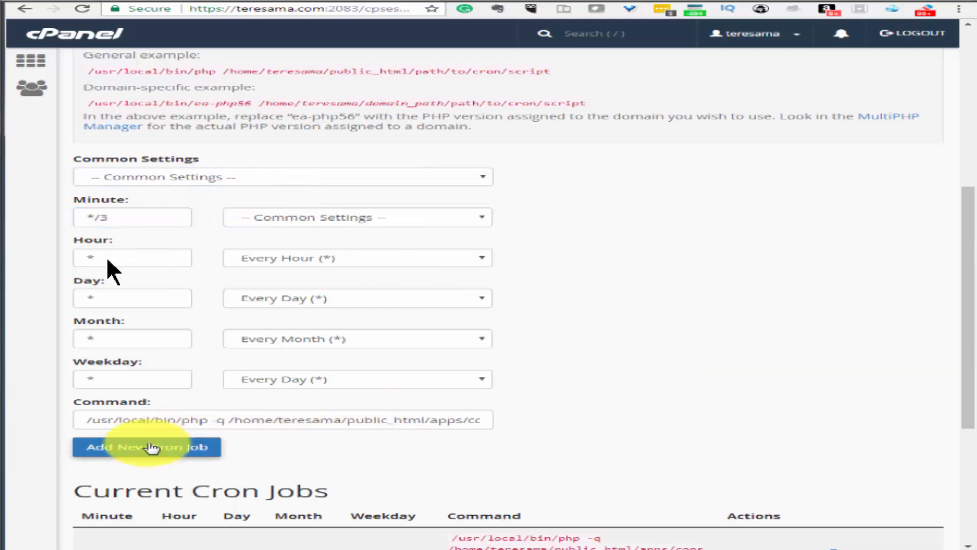
pyautogui.click(364, 218)
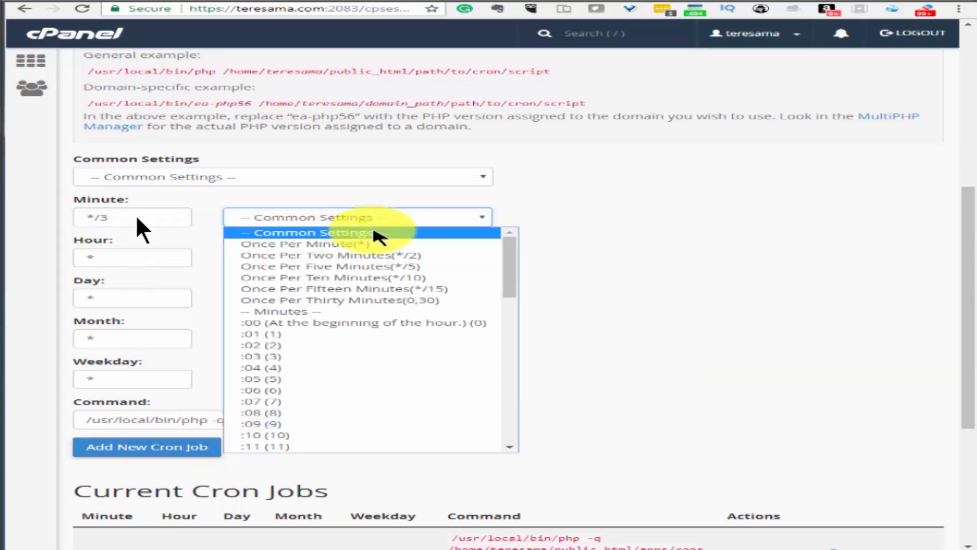
pyautogui.click(448, 266)
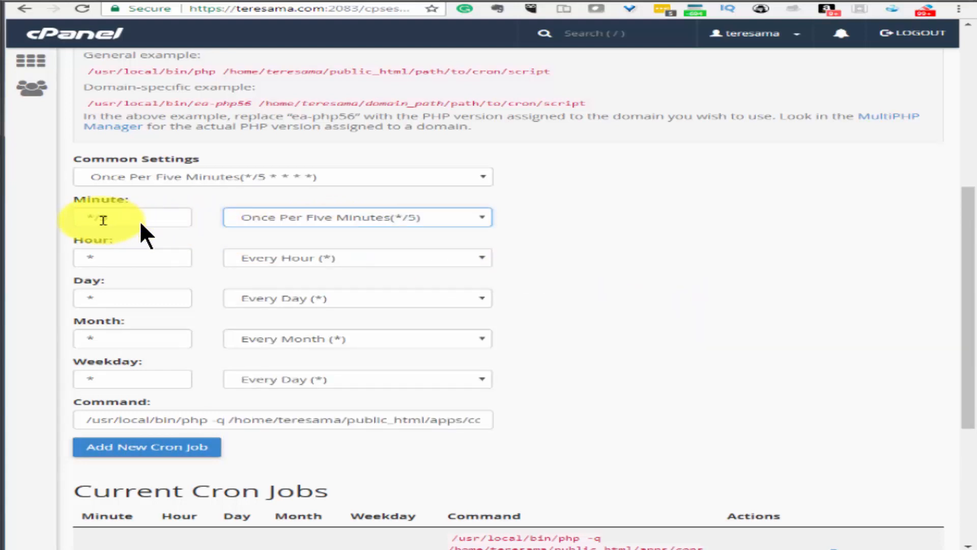
pyautogui.click(103, 220)
pyautogui.press('BackSpace')
pyautogui.write('3')
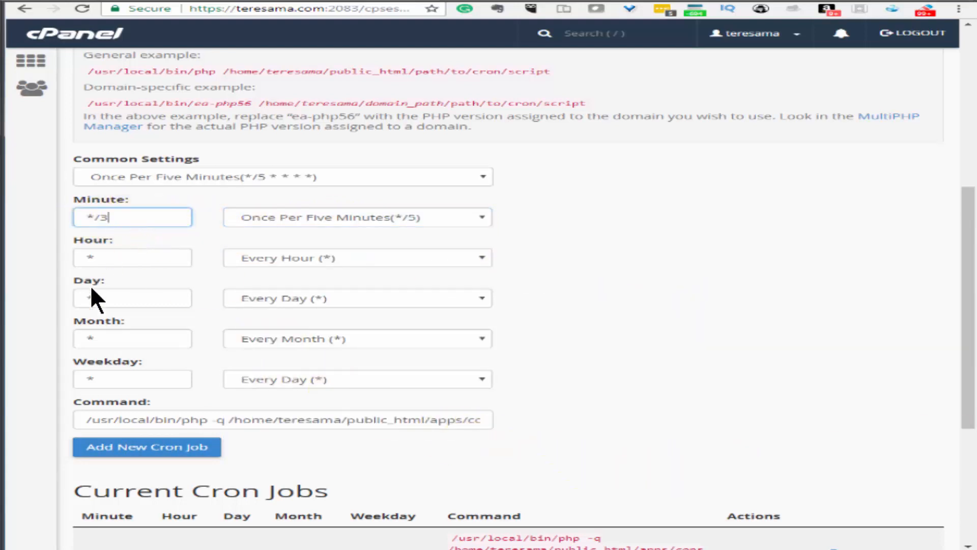
pyautogui.click(163, 448)
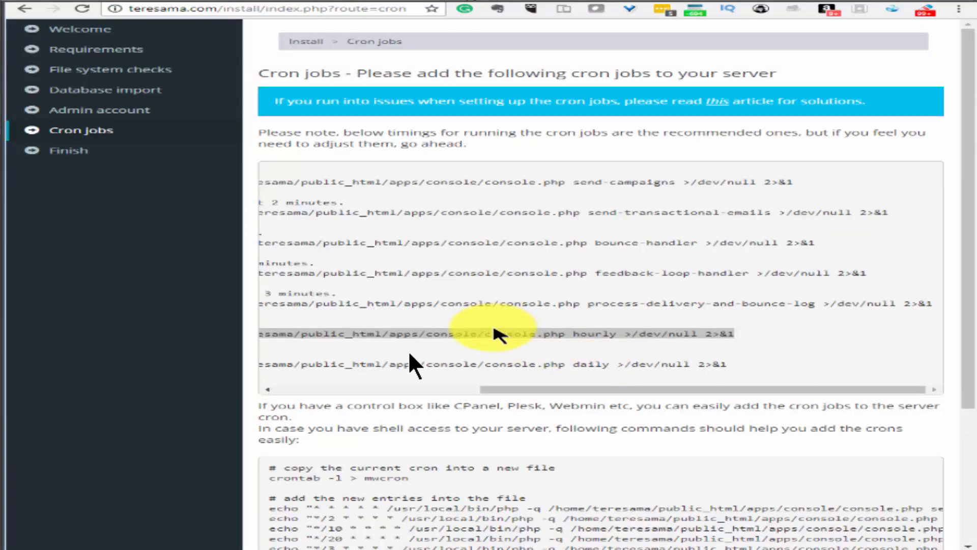
# Add a cron job running the MailWizz hourly tasks command Once Per Hour (0 * * * *)
pyautogui.rightClick(493, 330)
pyautogui.click(540, 336)
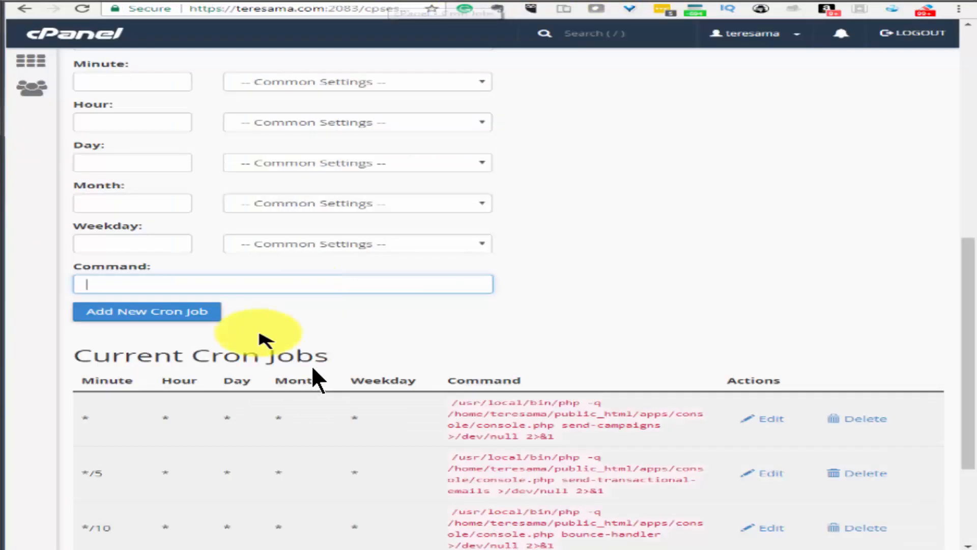
pyautogui.hotkey('ctrl', 'v')
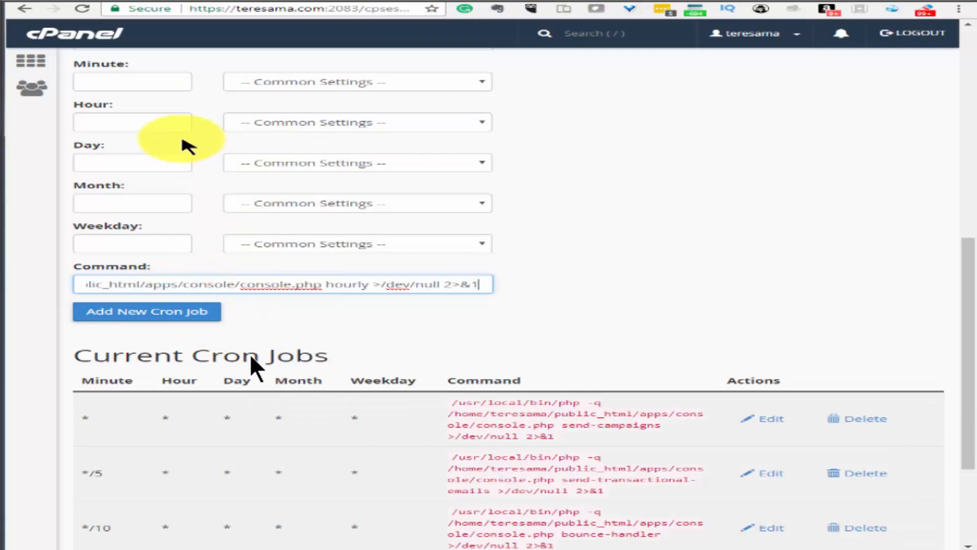
pyautogui.click(294, 300)
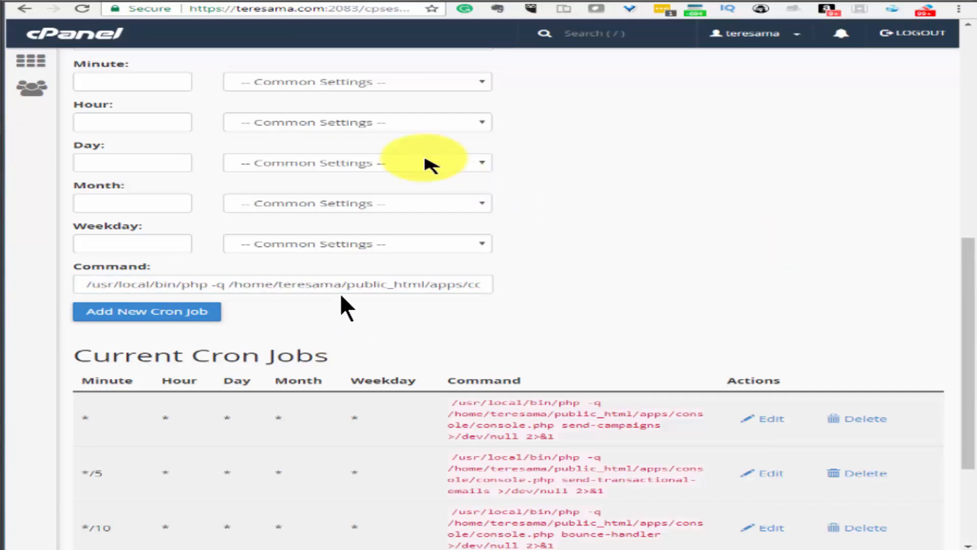
pyautogui.scroll(3, 371, 285)
pyautogui.click(248, 210)
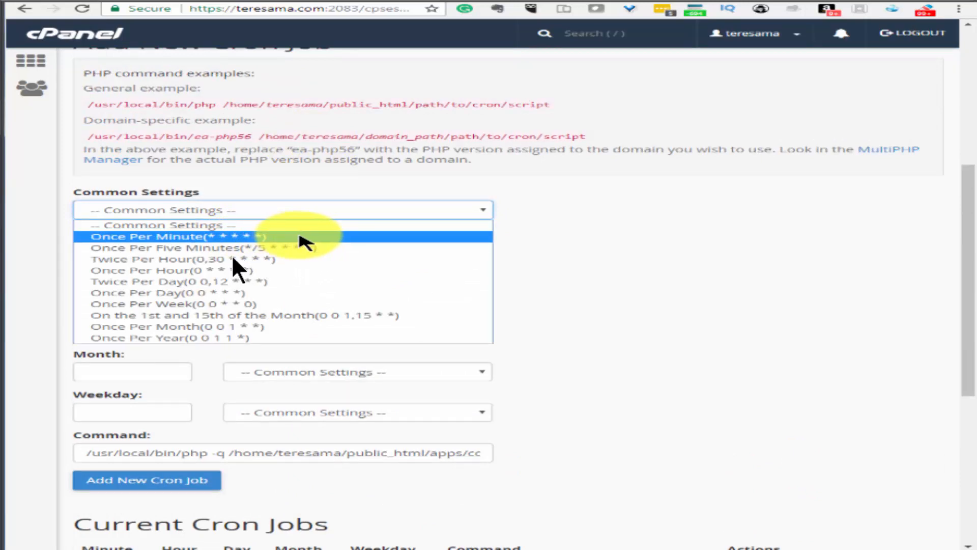
pyautogui.click(244, 270)
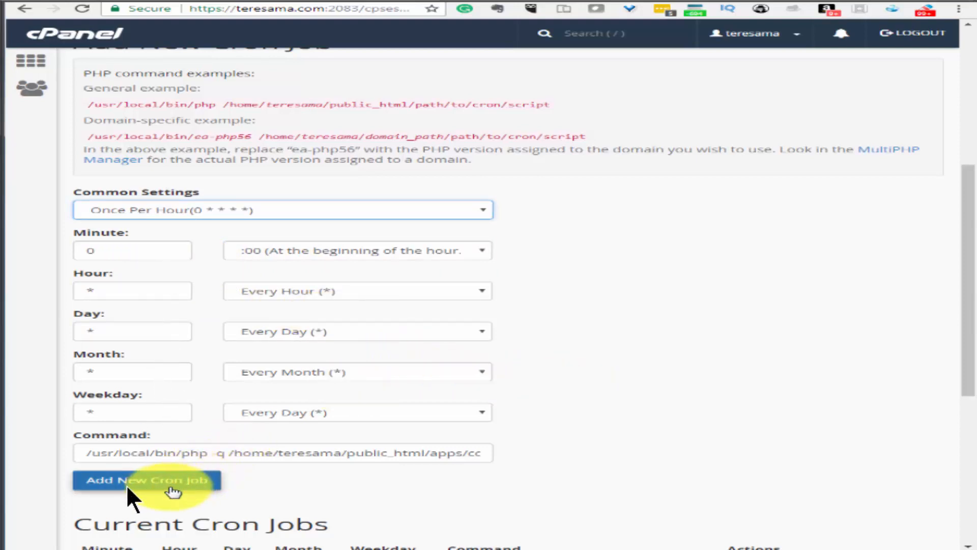
pyautogui.click(198, 481)
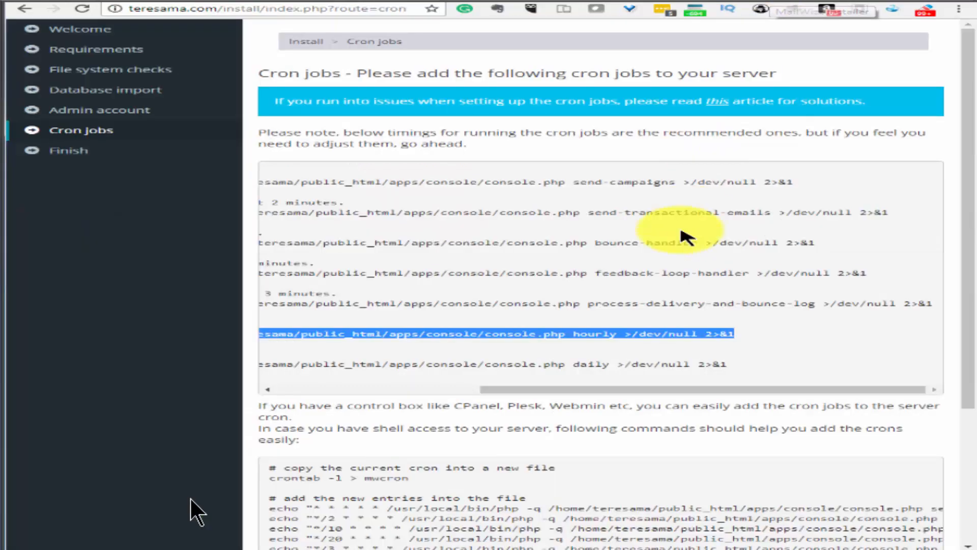
pyautogui.moveTo(684, 233); pyautogui.dragTo(345, 366)
# Paste the daily cleaner command as a cron job scheduled Once Per Day (0 0 * * *) and add it
pyautogui.rightClick(357, 365)
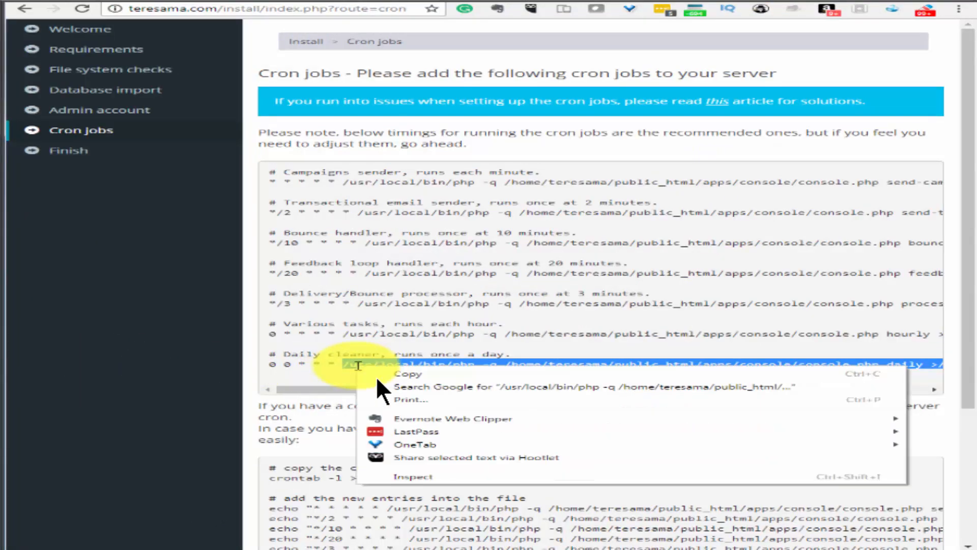
pyautogui.click(379, 374)
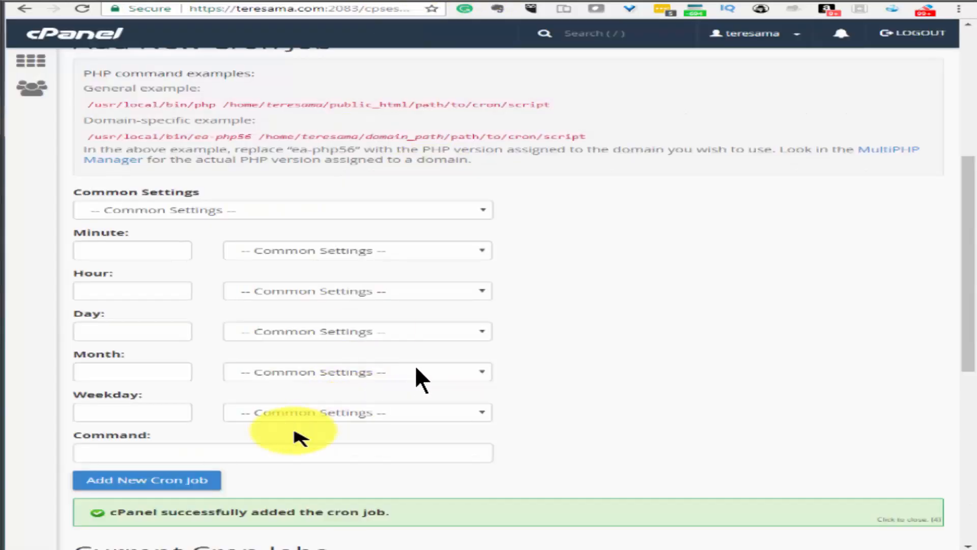
pyautogui.click(266, 451)
pyautogui.rightClick(266, 449)
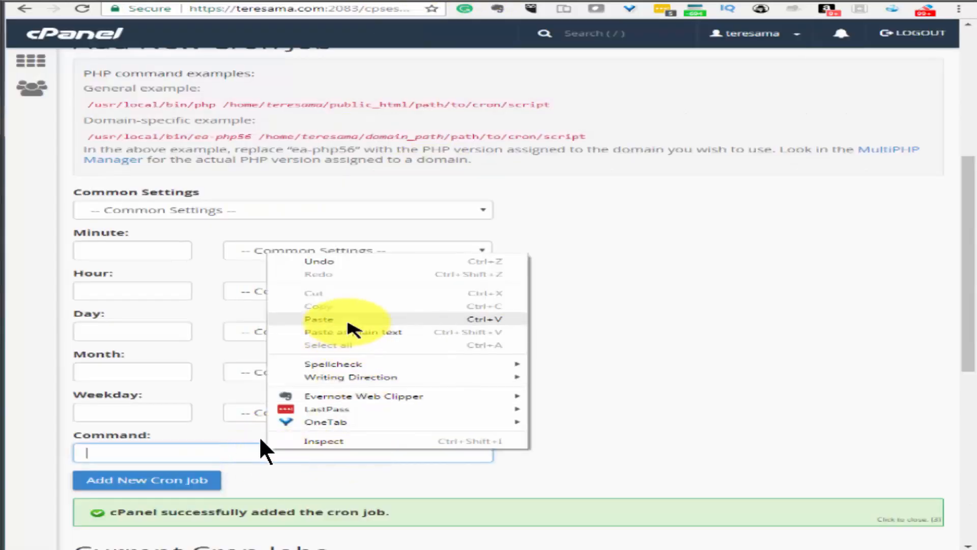
pyautogui.click(351, 326)
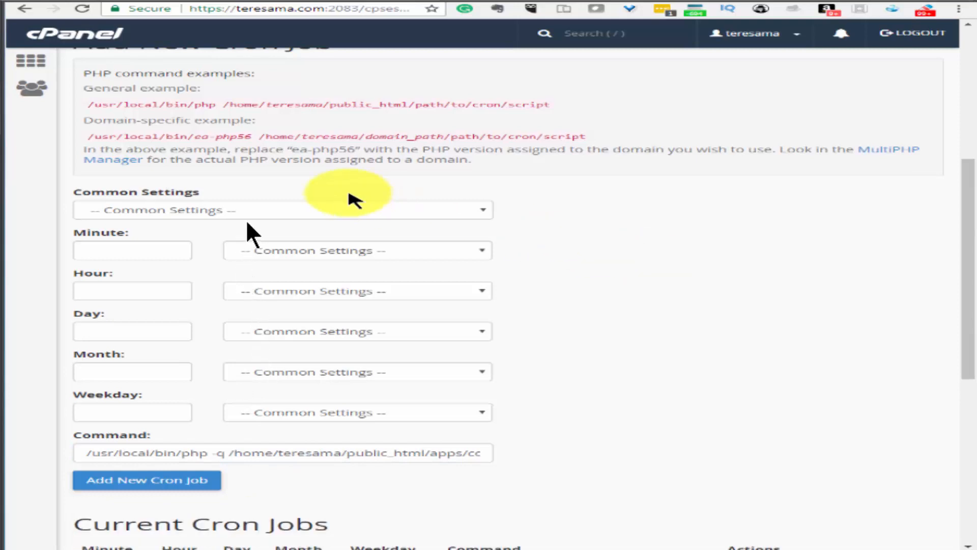
pyautogui.click(218, 214)
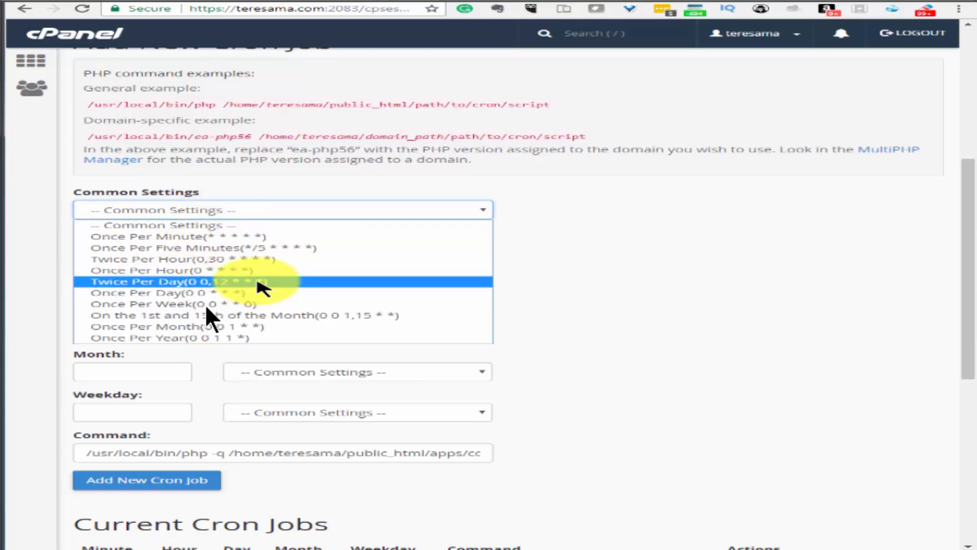
pyautogui.click(244, 294)
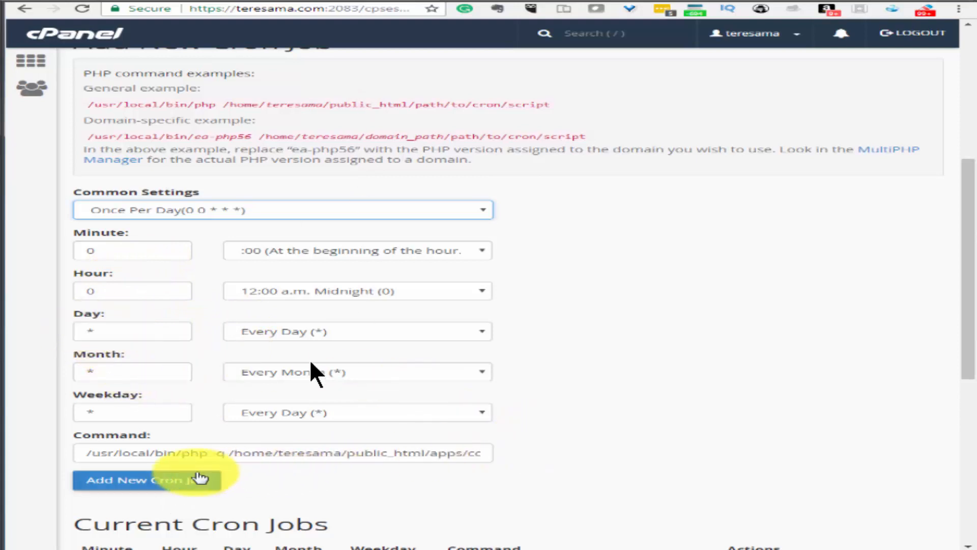
pyautogui.click(185, 480)
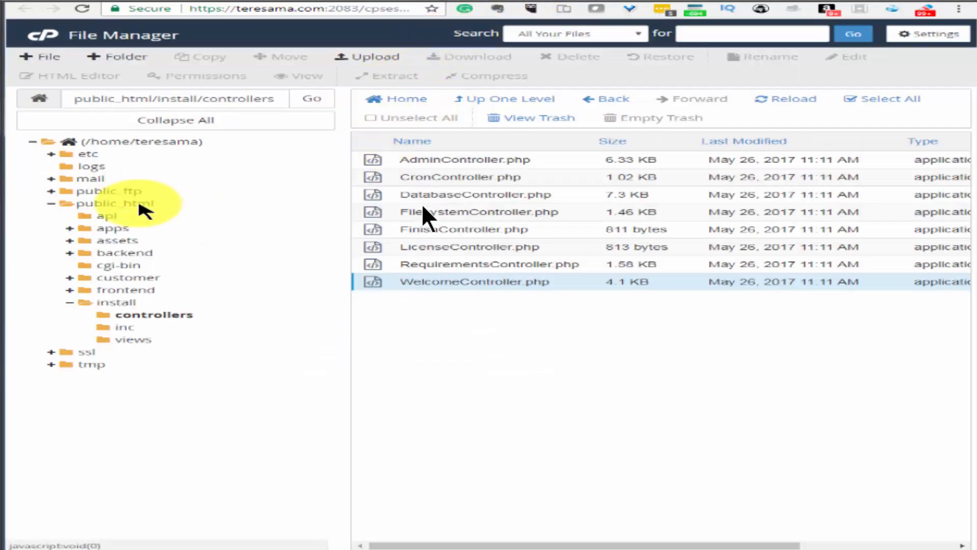
# Open public_html and check the contents of the install folder
pyautogui.click(115, 204)
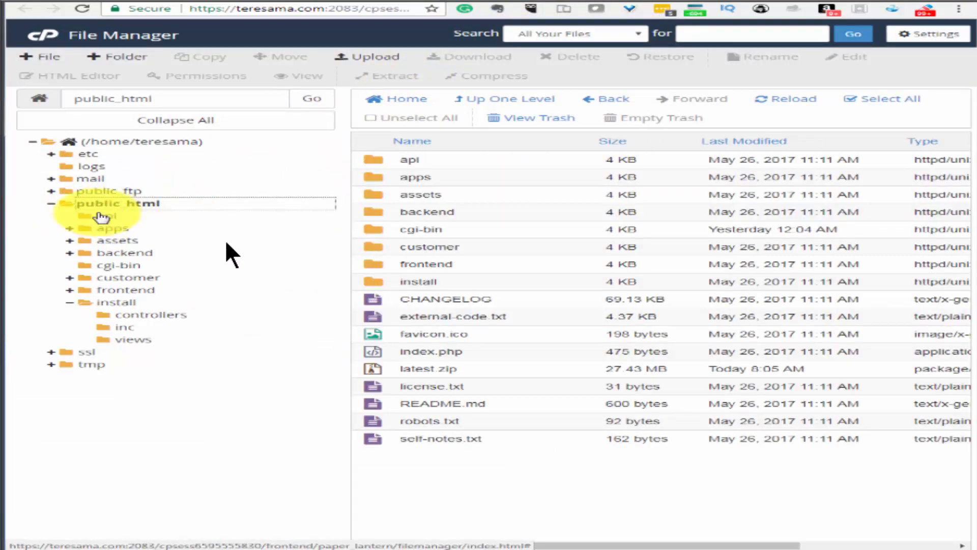
pyautogui.click(416, 281)
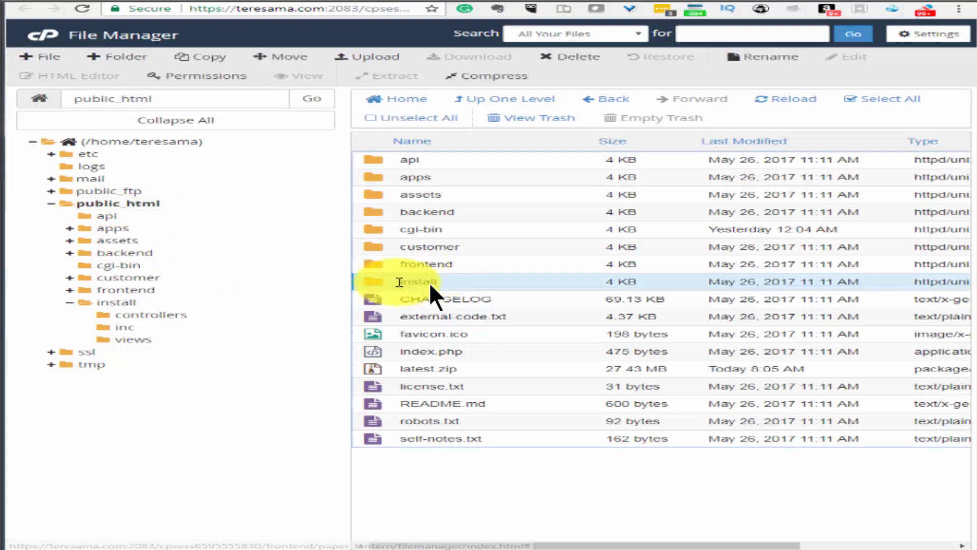
pyautogui.doubleClick(413, 282)
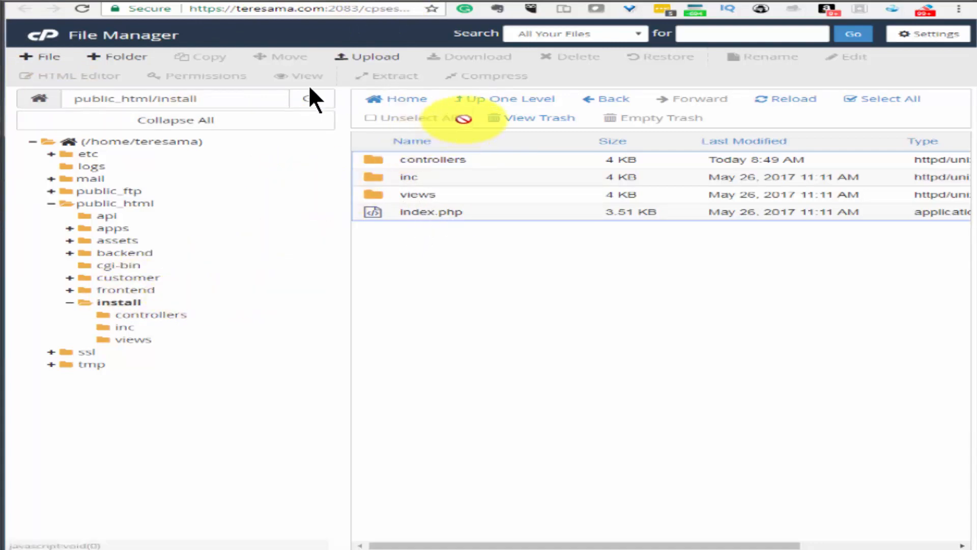
pyautogui.click(489, 102)
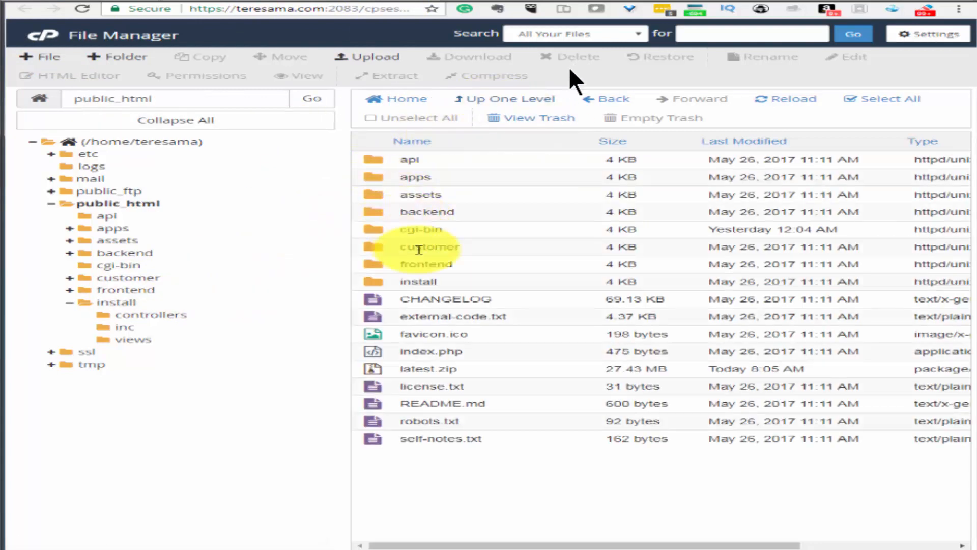
# Delete the install folder permanently, skipping the trash
pyautogui.click(445, 283)
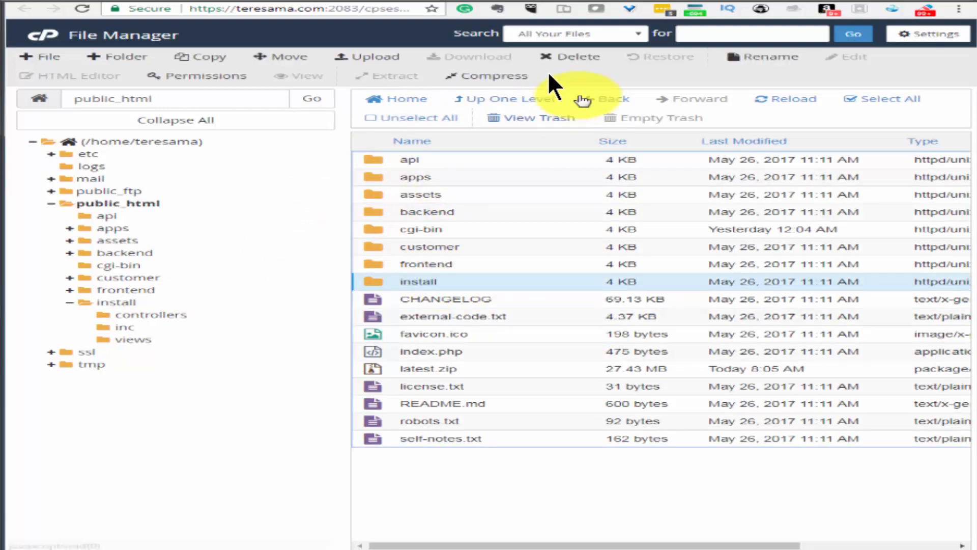
pyautogui.click(576, 56)
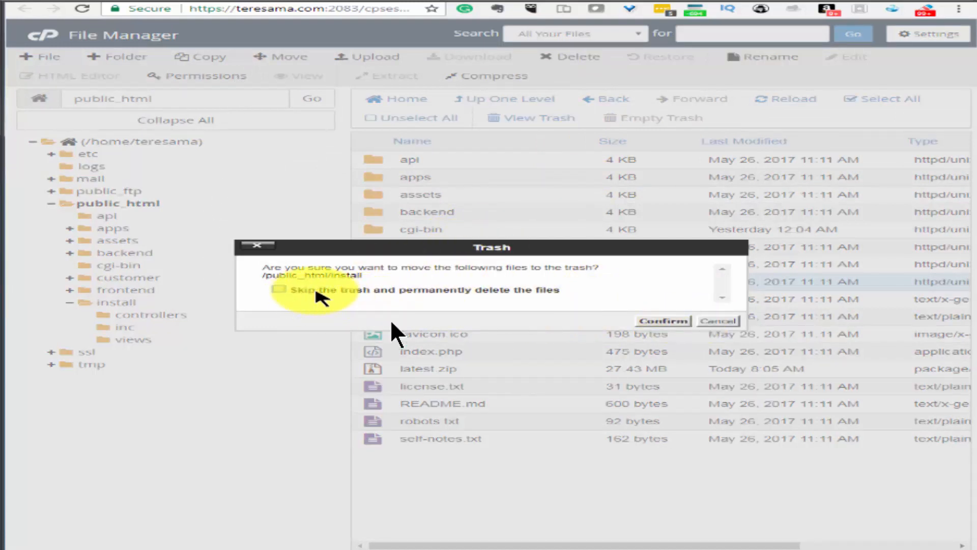
pyautogui.moveTo(452, 289); pyautogui.dragTo(457, 290)
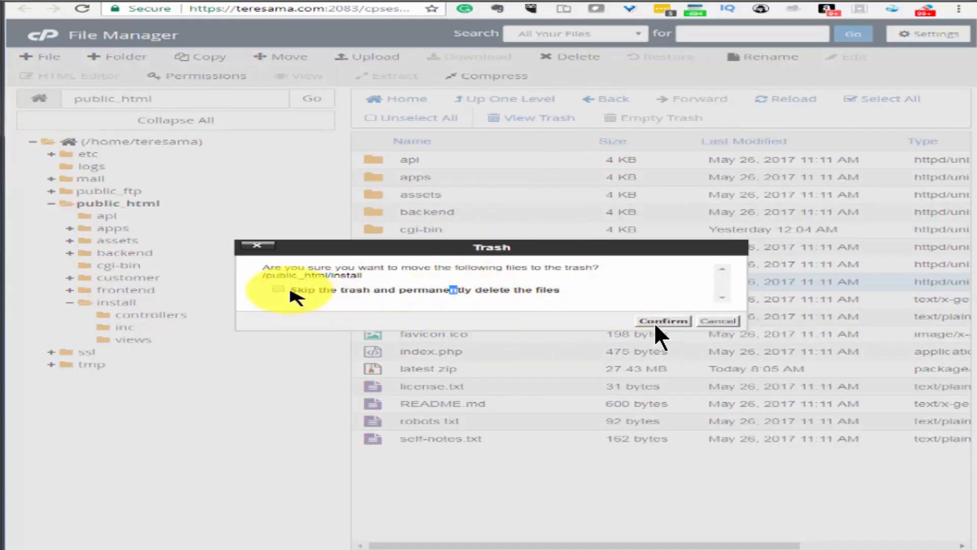
pyautogui.click(279, 289)
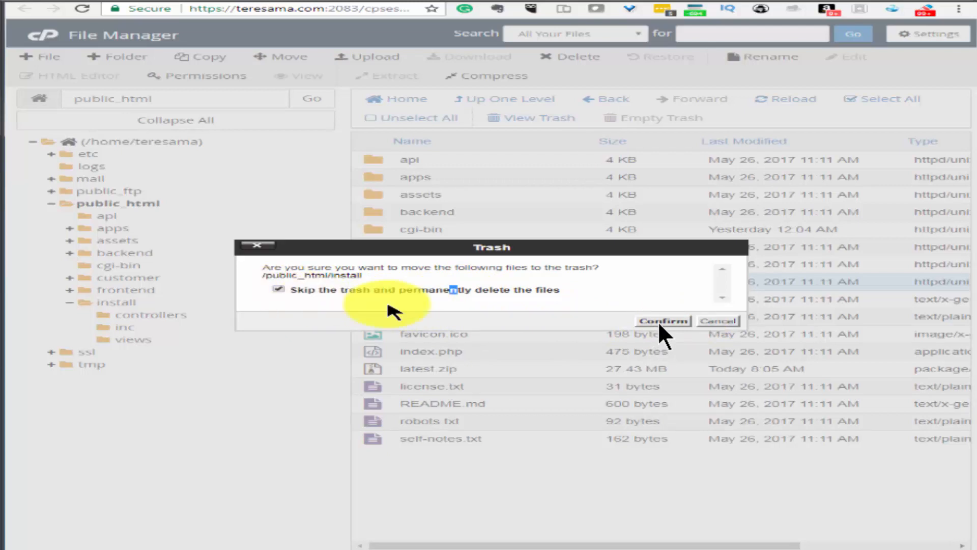
pyautogui.click(660, 321)
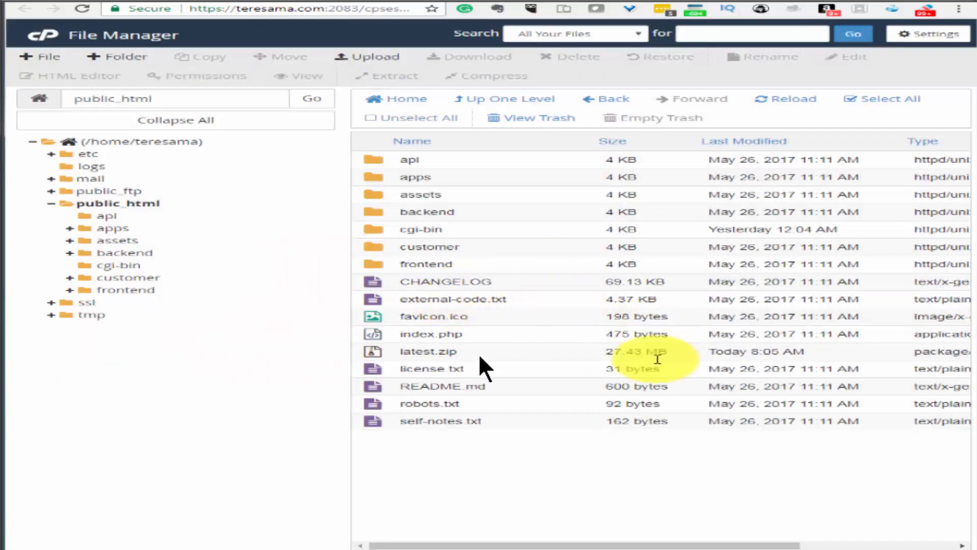
# Check the Create Cron Job step in the MailWizz setup Google Doc, then return to the installer
pyautogui.hotkey('ctrl', 'Tab')
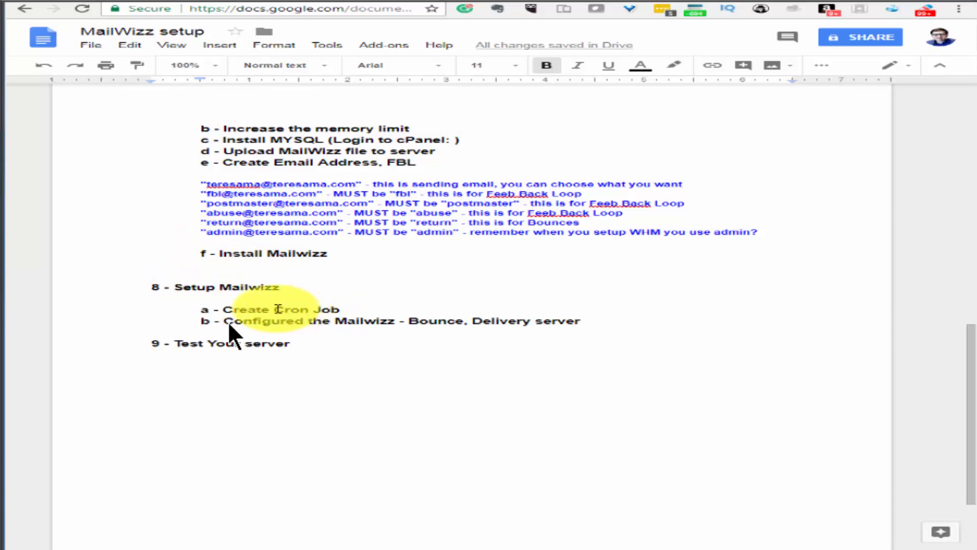
pyautogui.moveTo(359, 312); pyautogui.dragTo(558, 324)
pyautogui.click(248, 314)
pyautogui.click(173, 1)
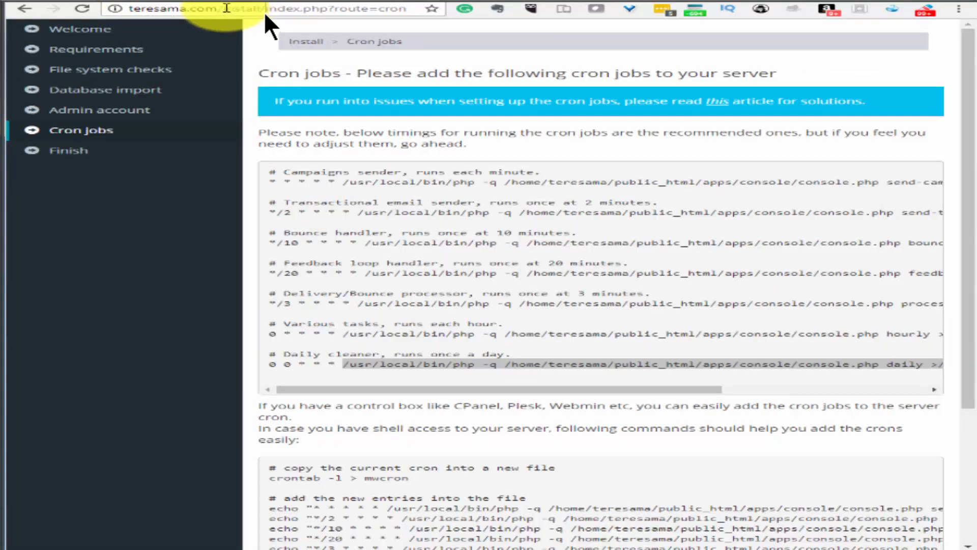
# Replace the install path with 'backend' in the URL and sign in with the admin credentials
pyautogui.moveTo(226, 8); pyautogui.dragTo(415, 20)
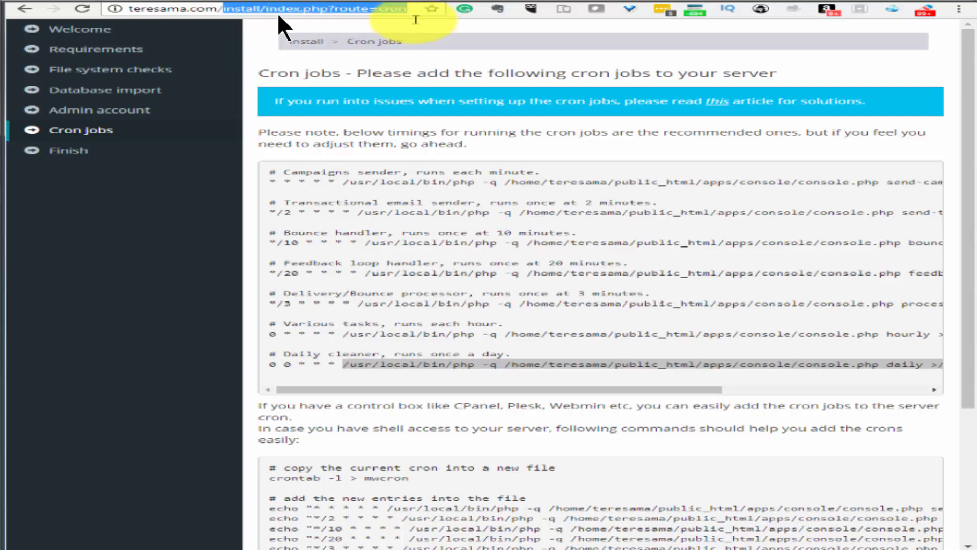
pyautogui.write('backend')
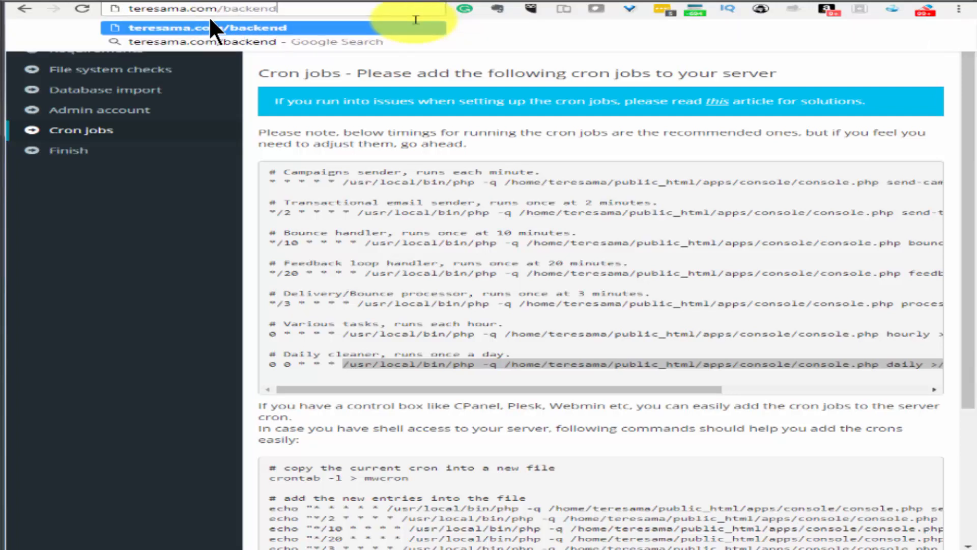
pyautogui.press('Return')
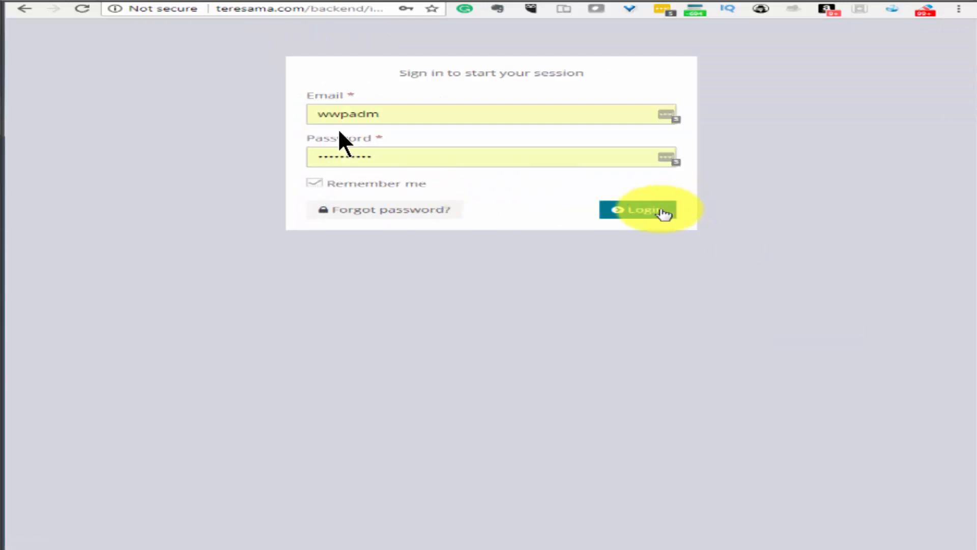
pyautogui.click(655, 215)
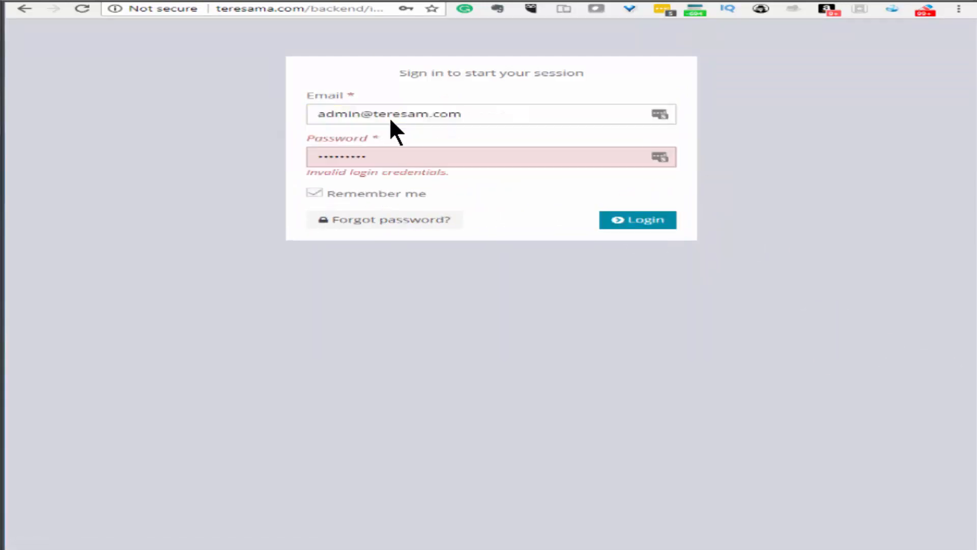
pyautogui.click(656, 224)
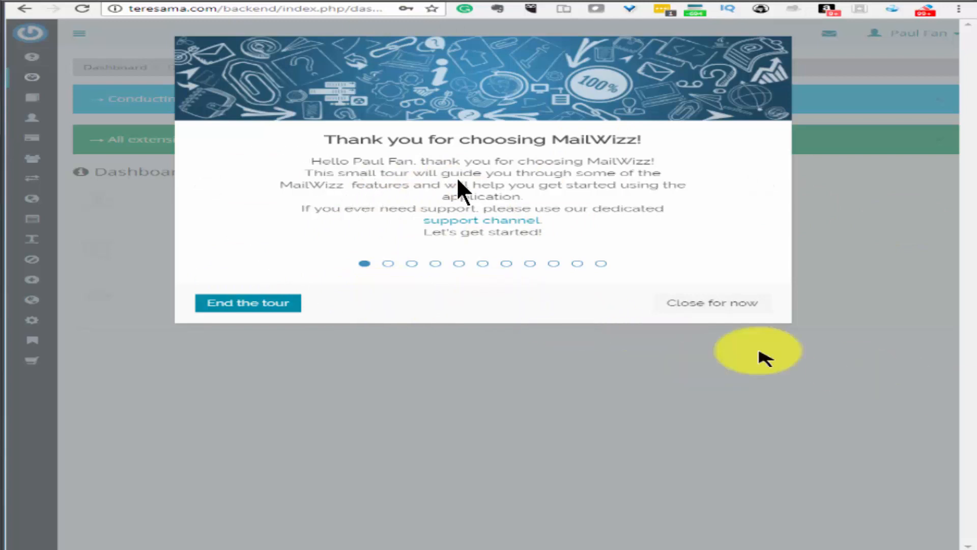
# Close the welcome tour, expand the sidebar, and open Settings > Campaigns, then Settings > Customers
pyautogui.click(718, 304)
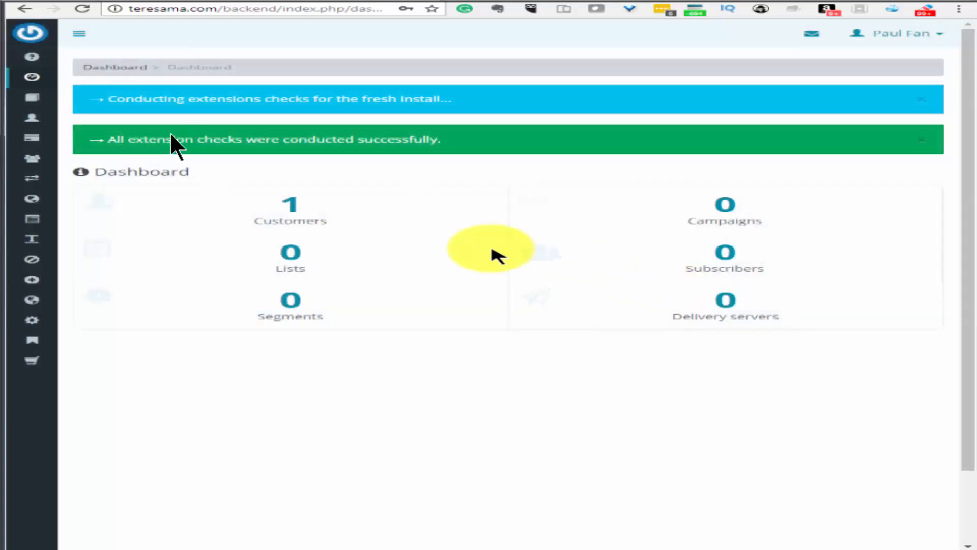
pyautogui.click(79, 33)
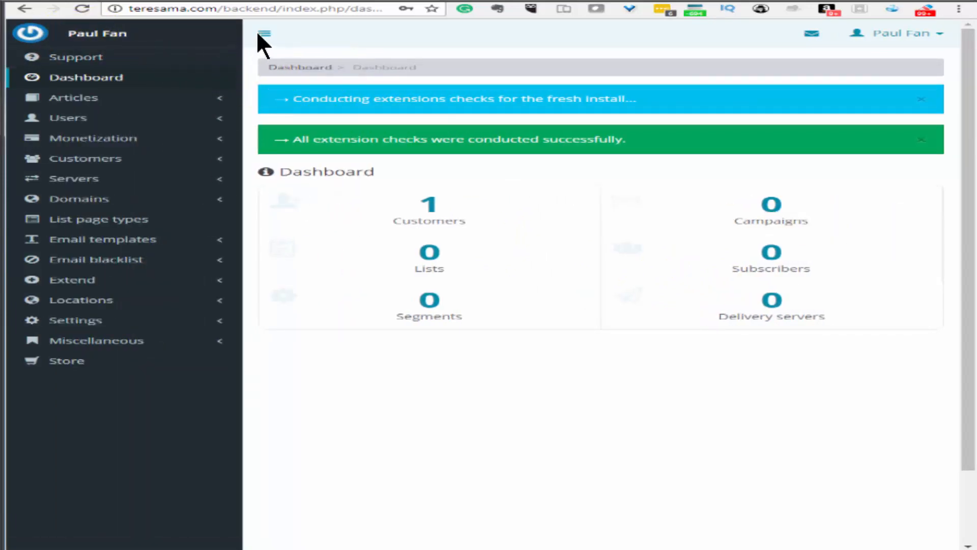
pyautogui.click(92, 320)
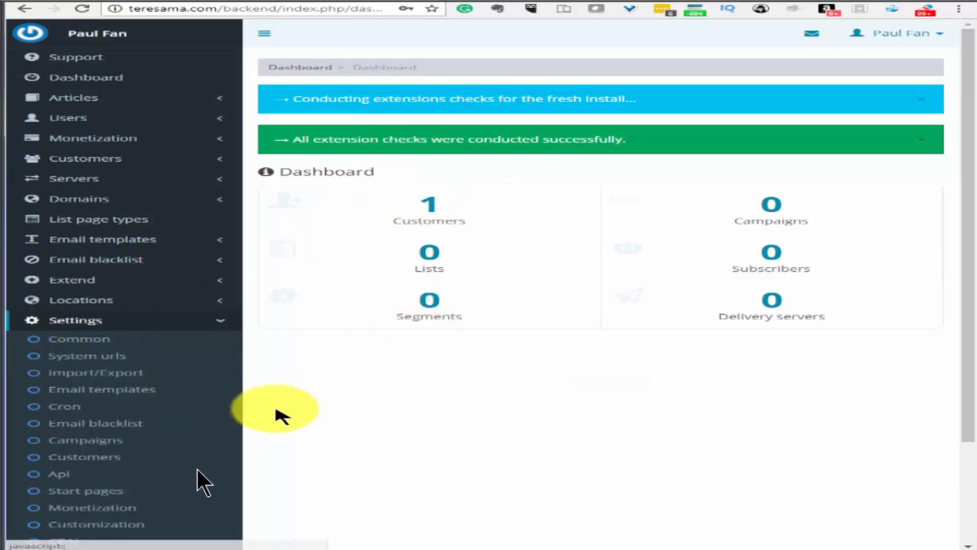
pyautogui.scroll(-3, 102, 403)
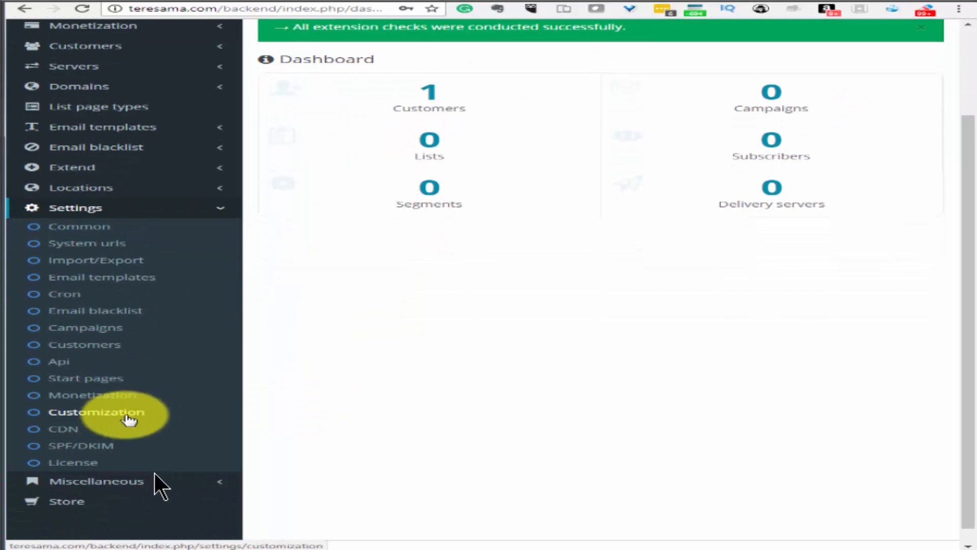
pyautogui.click(100, 329)
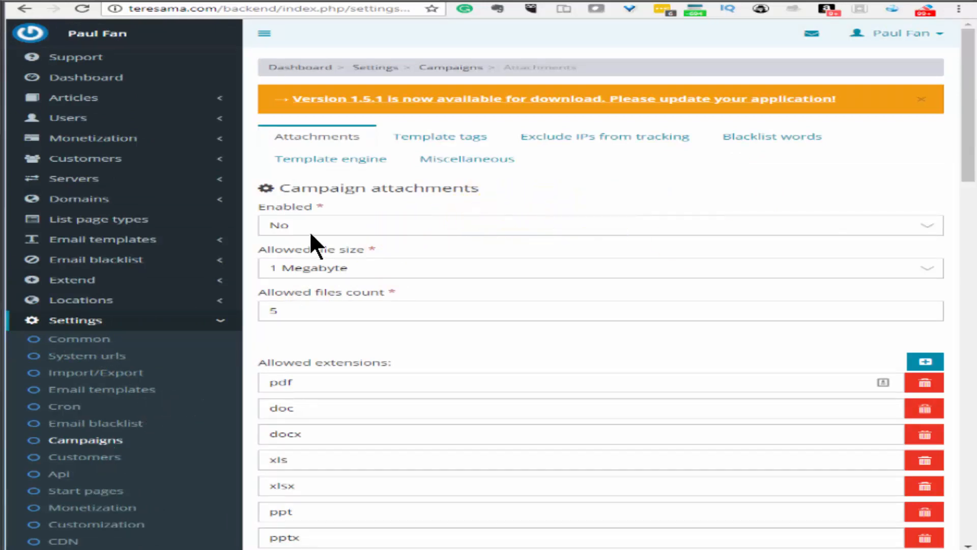
pyautogui.click(96, 463)
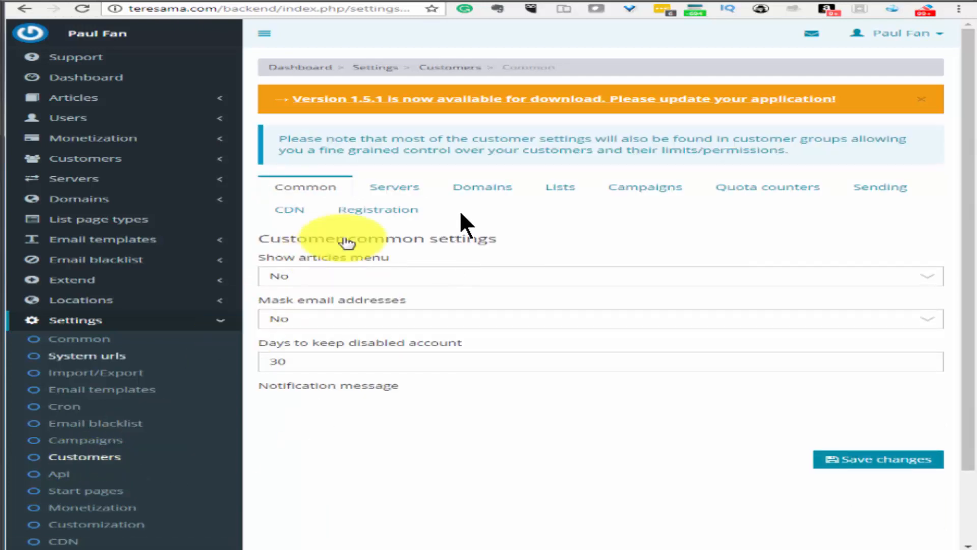
# Set 'Send to multiple lists' to Yes on the Customers Campaigns tab and save the changes
pyautogui.click(651, 186)
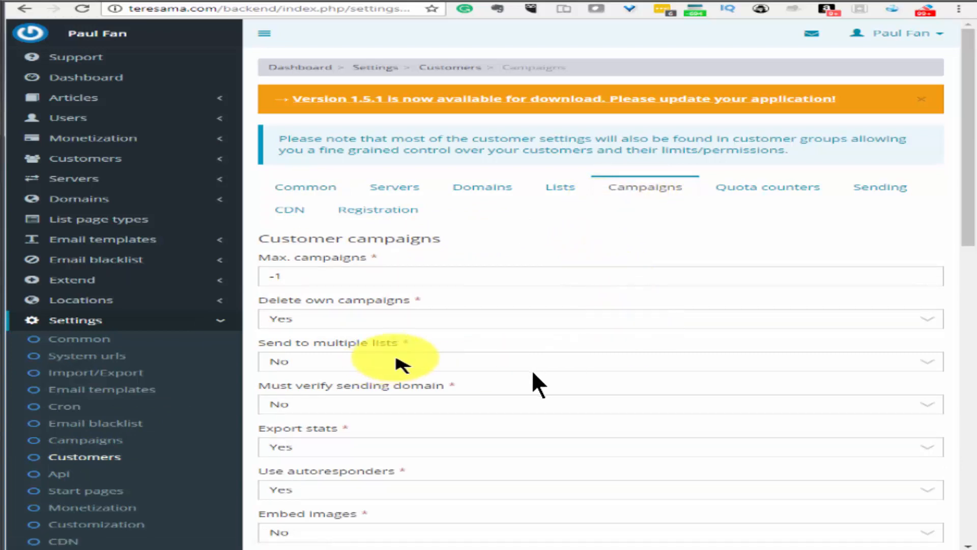
pyautogui.click(397, 361)
pyautogui.click(389, 378)
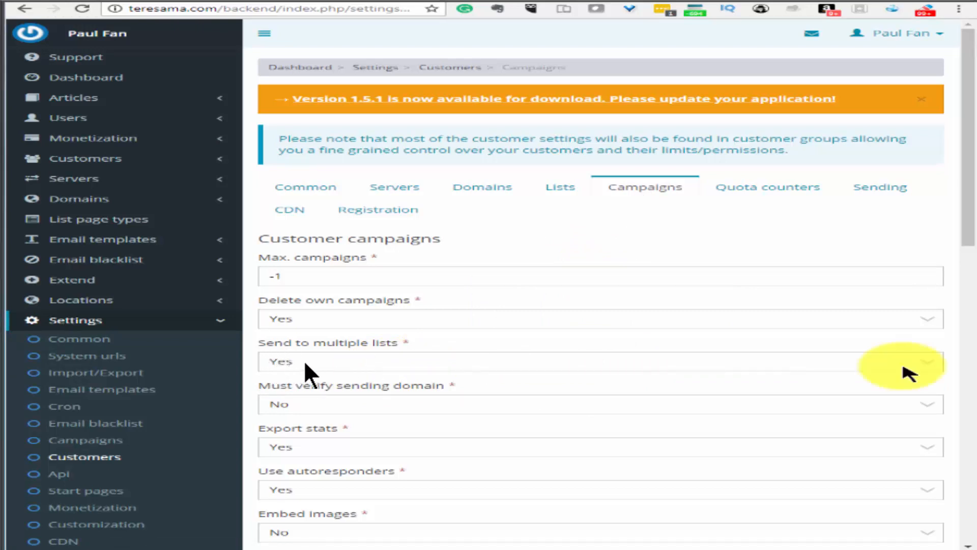
pyautogui.scroll(-10, 300, 362)
pyautogui.scroll(-4, 300, 382)
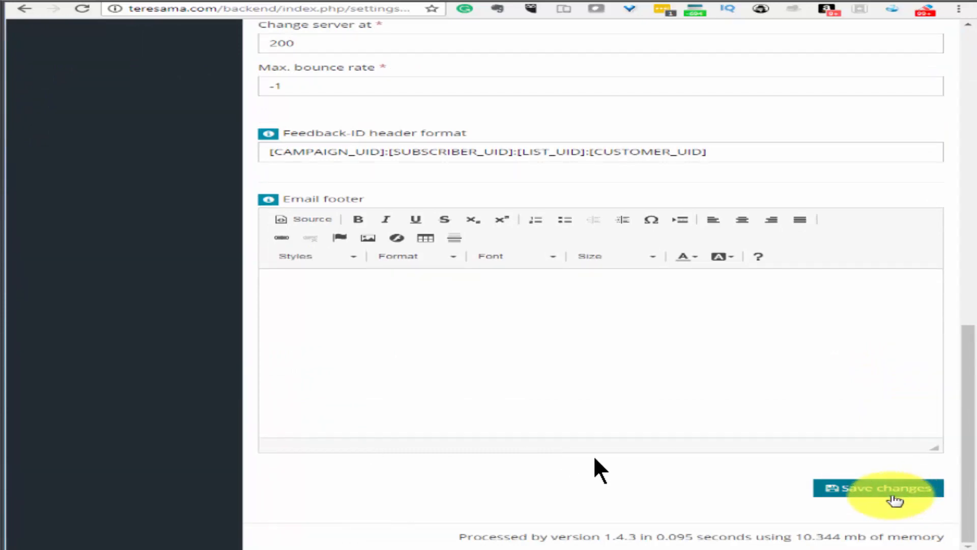
pyautogui.click(888, 489)
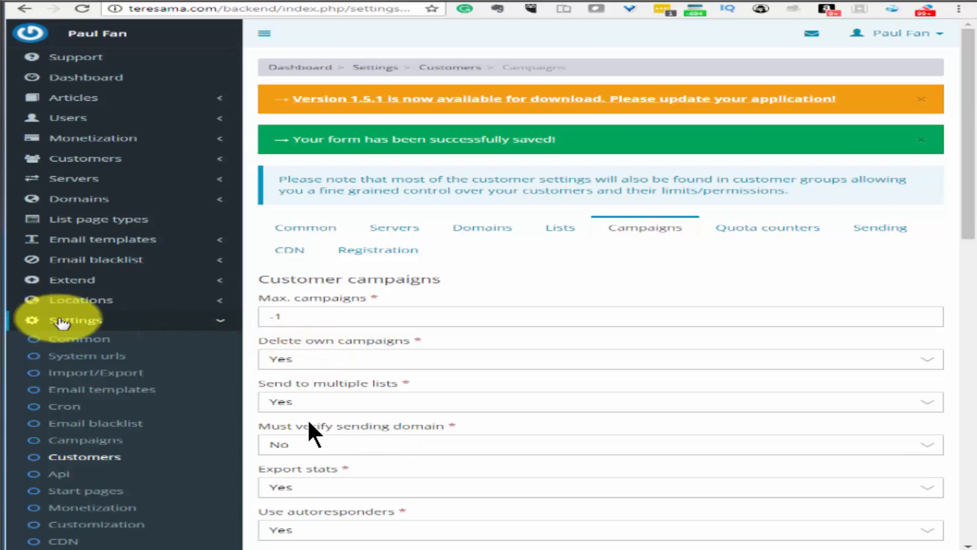
pyautogui.click(76, 281)
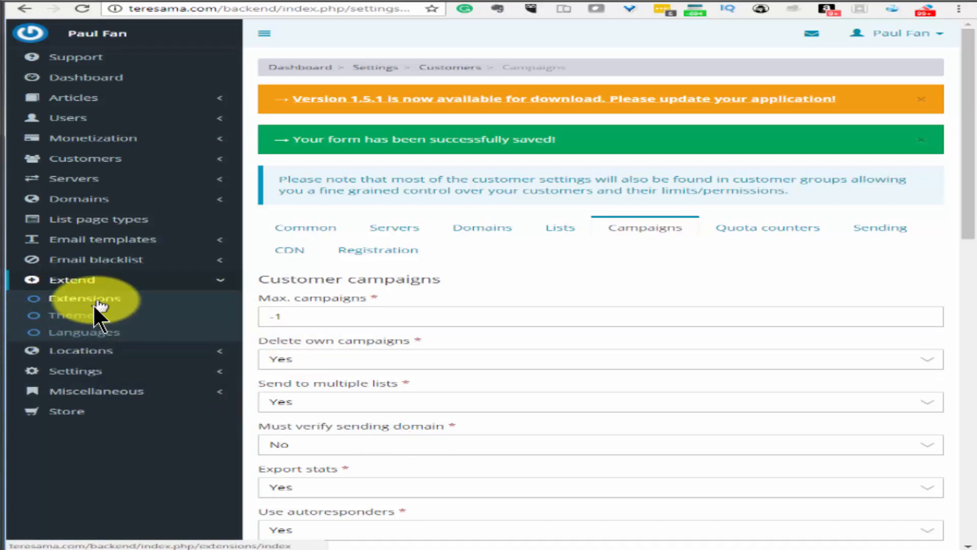
# Enable the List form custom redirect extension on the Extensions page
pyautogui.click(94, 302)
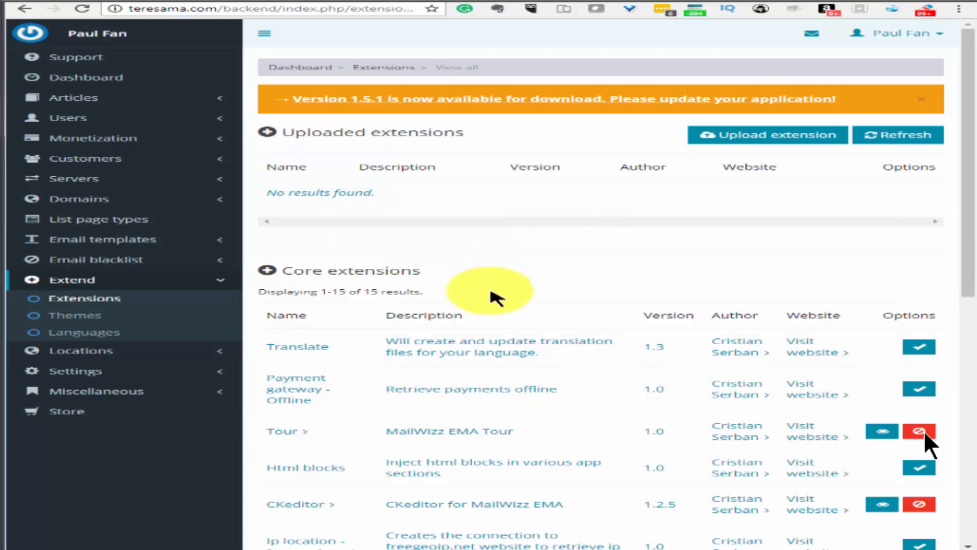
pyautogui.scroll(-2, 924, 430)
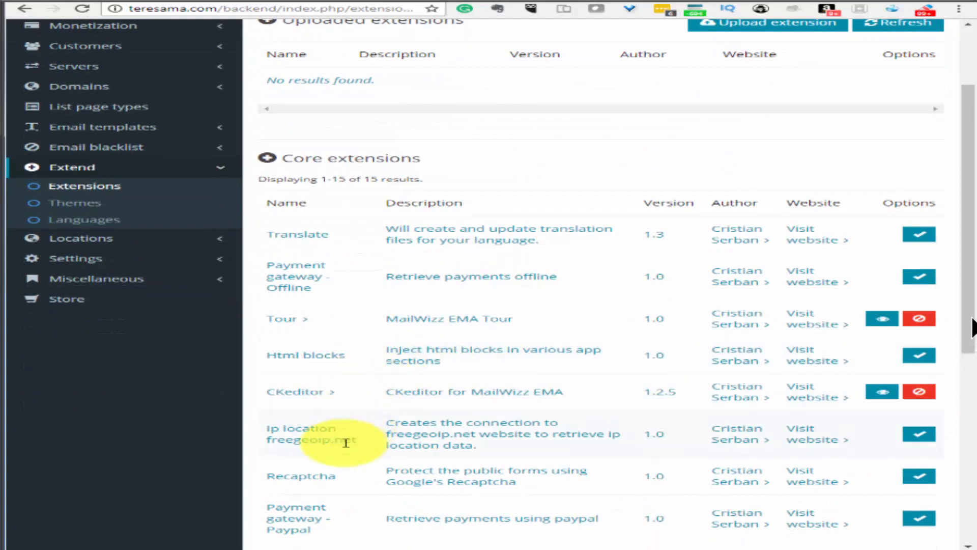
pyautogui.scroll(-6, 972, 318)
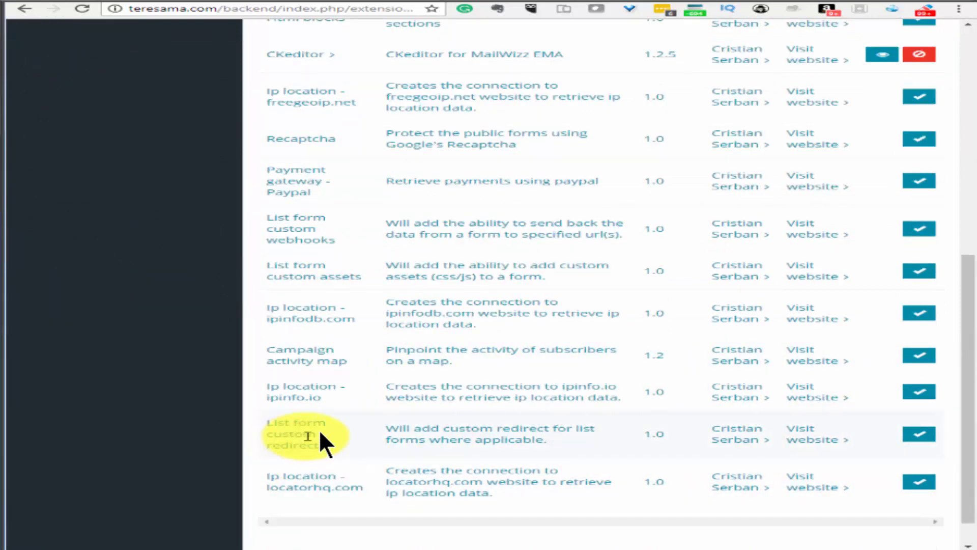
pyautogui.click(921, 433)
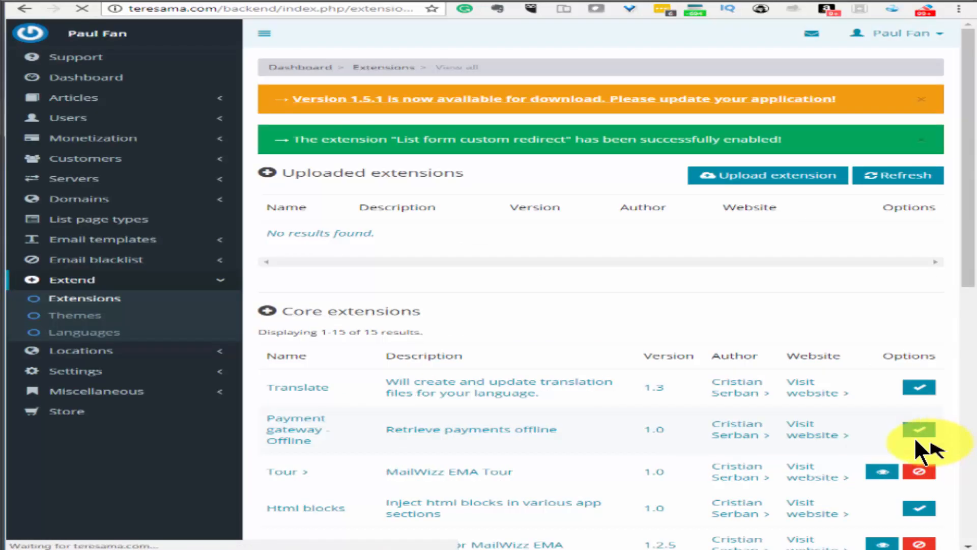
pyautogui.scroll(-5, 917, 438)
pyautogui.scroll(-6, 921, 448)
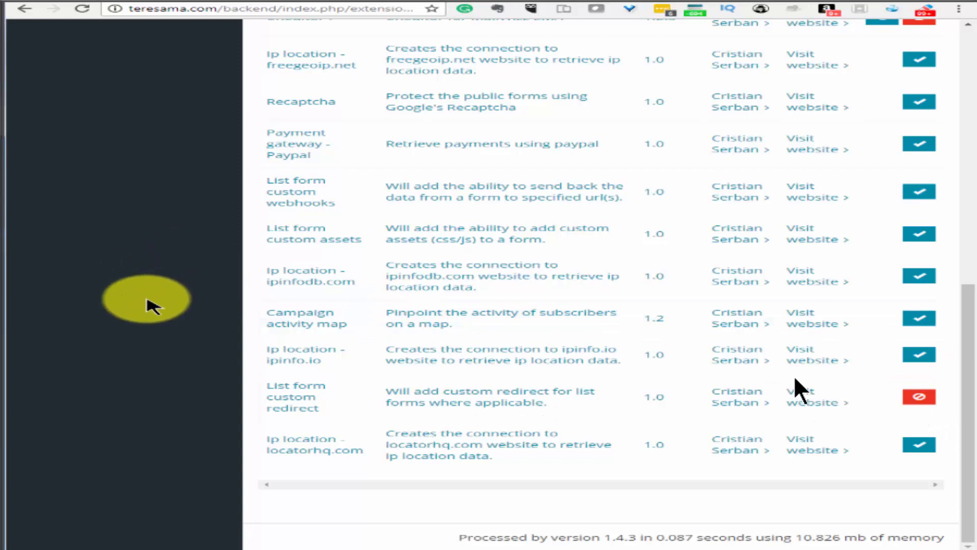
pyautogui.scroll(10, 173, 285)
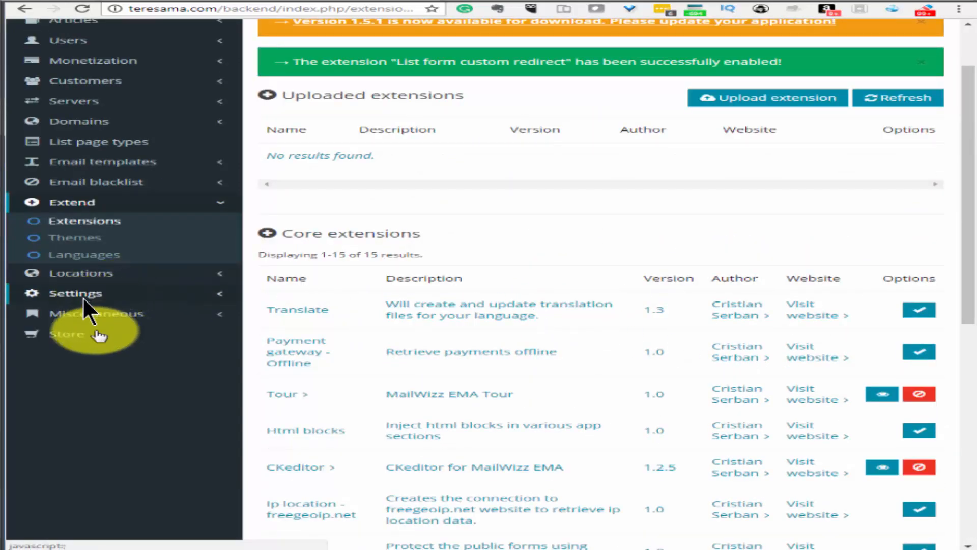
pyautogui.click(90, 105)
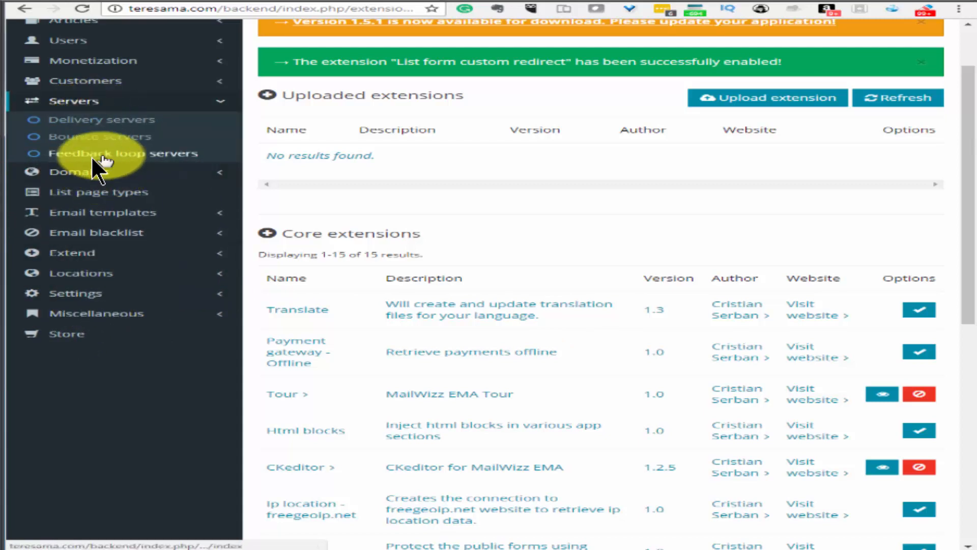
# Create a feedback loop server for teresama.com on IMAP port 143, using the username as Email, and save it
pyautogui.click(102, 153)
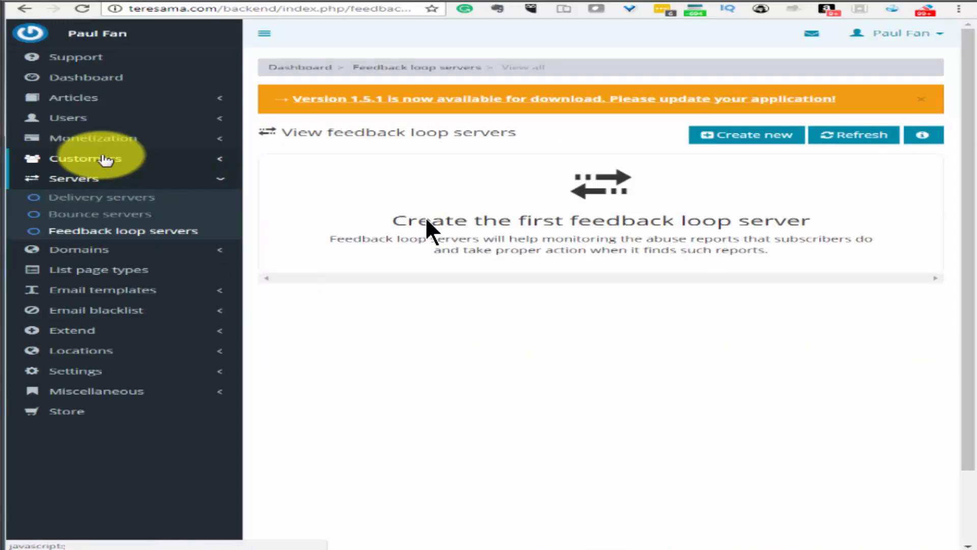
pyautogui.click(757, 137)
pyautogui.click(757, 143)
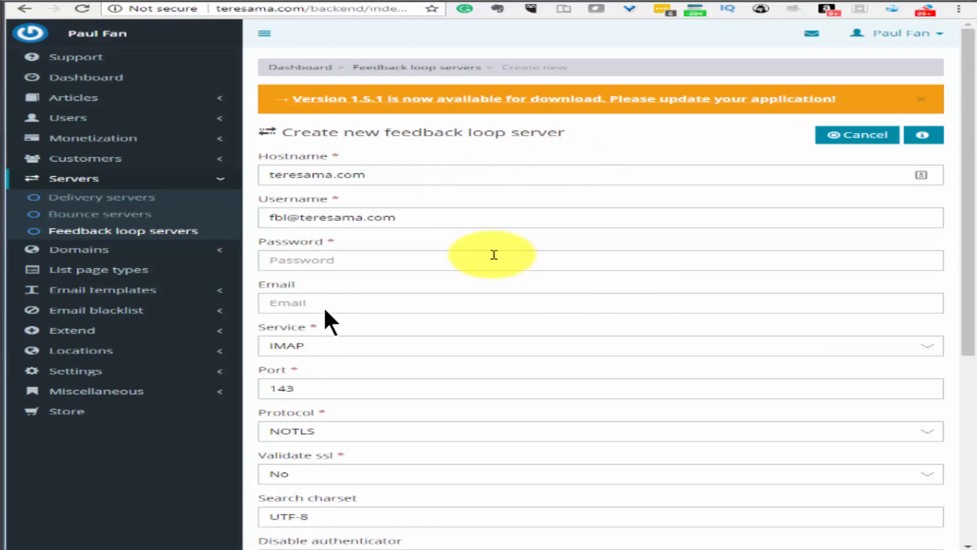
pyautogui.moveTo(392, 175); pyautogui.dragTo(187, 175)
pyautogui.moveTo(413, 218); pyautogui.dragTo(258, 217)
pyautogui.hotkey('ctrl', 'c')
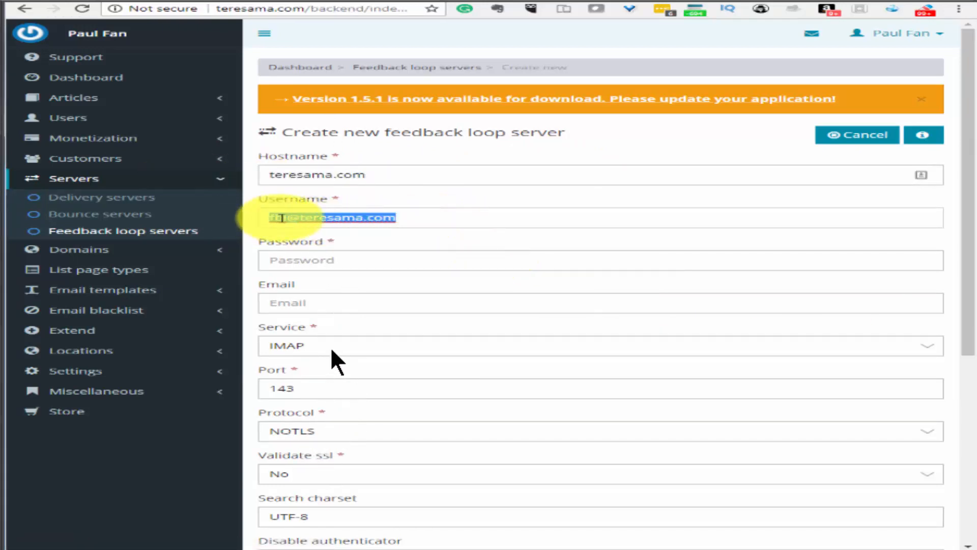
pyautogui.click(279, 219)
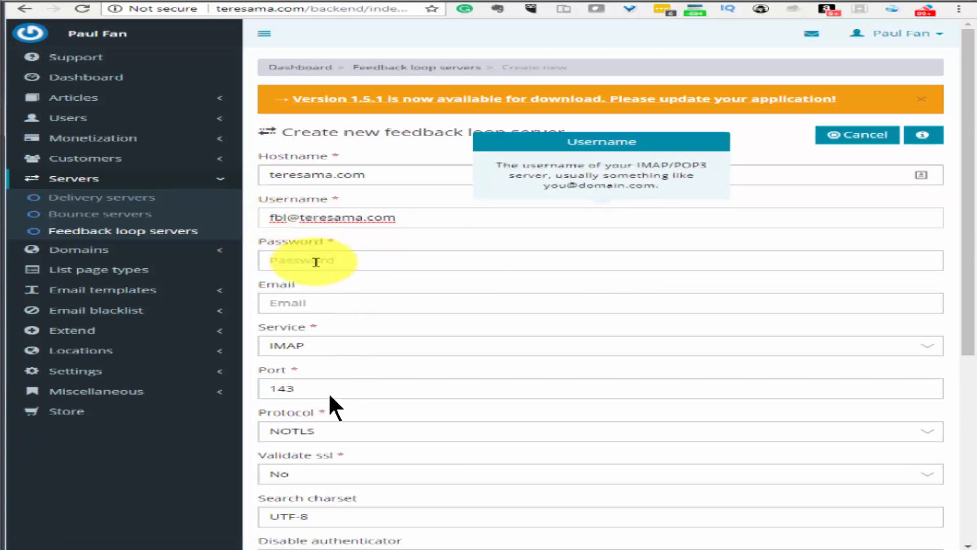
pyautogui.click(335, 261)
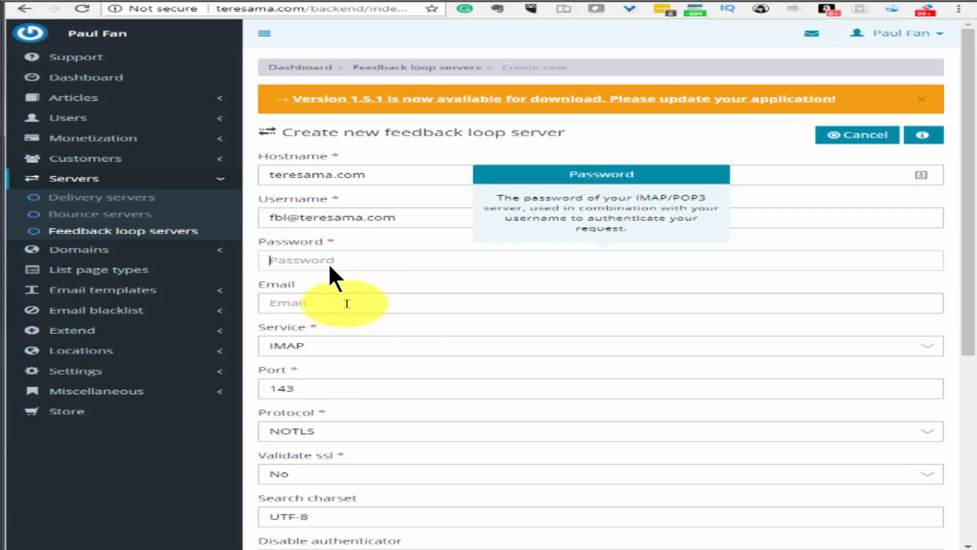
pyautogui.click(346, 303)
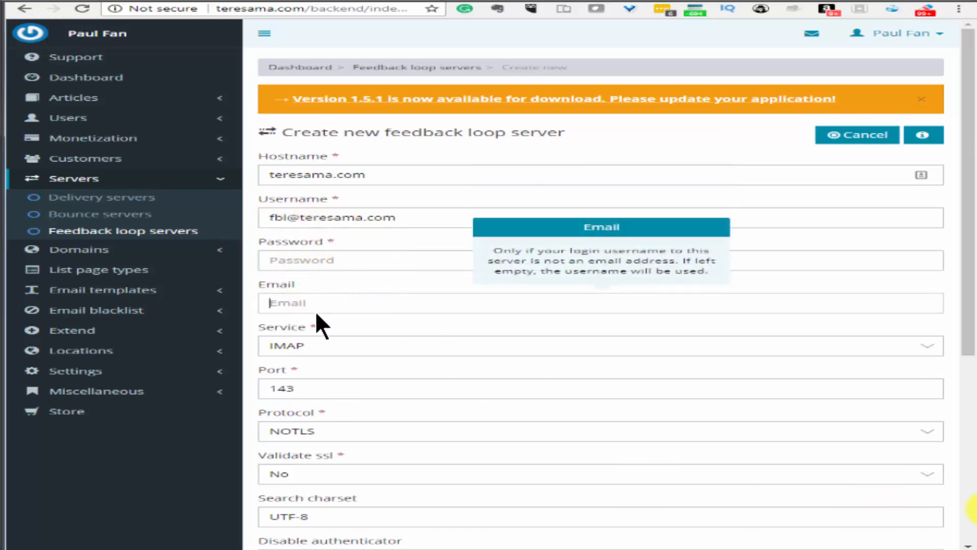
pyautogui.hotkey('ctrl', 'v')
pyautogui.scroll(-5, 336, 320)
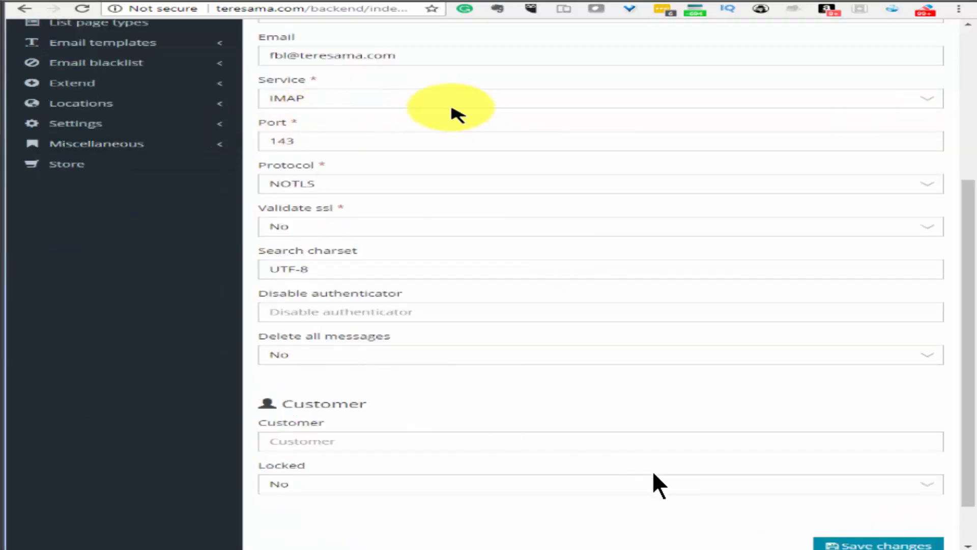
pyautogui.click(860, 543)
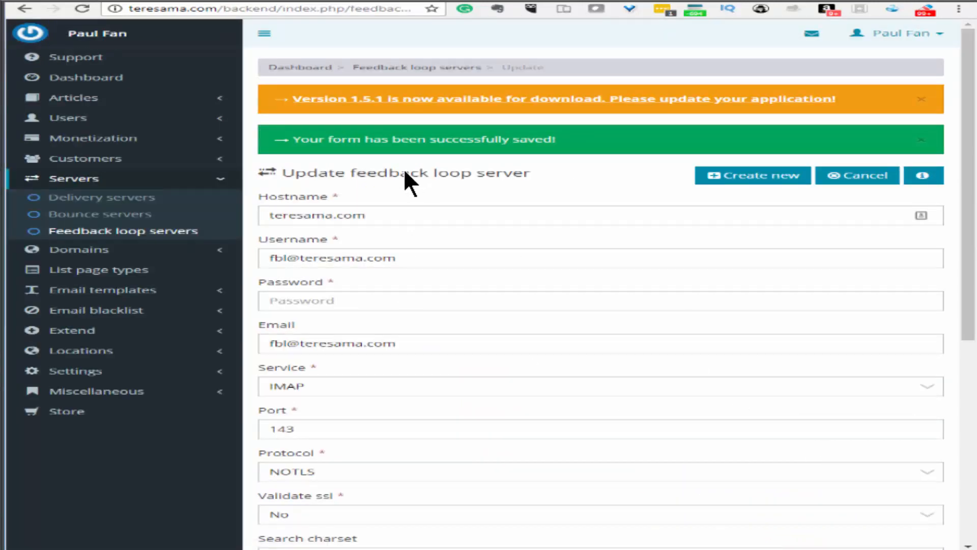
pyautogui.click(756, 175)
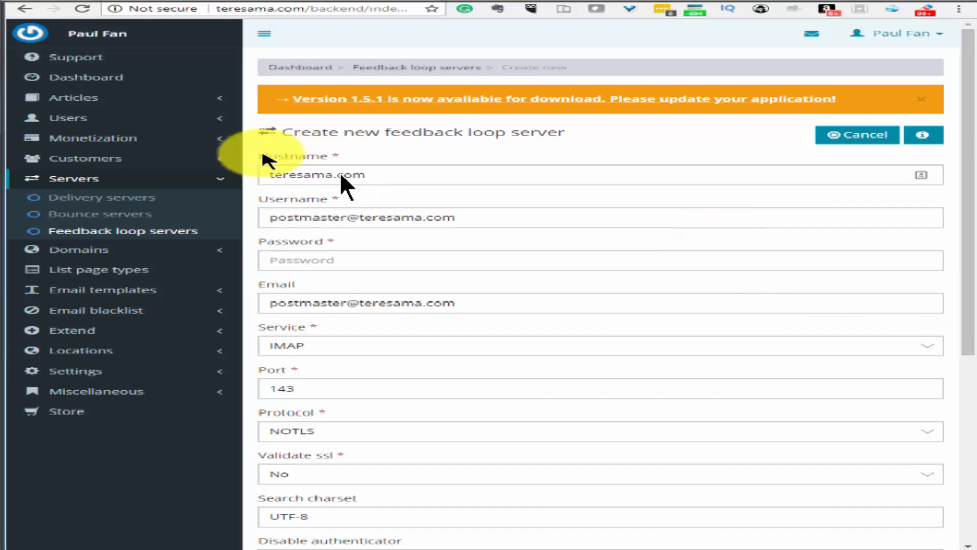
# Save the postmaster and abuse feedback loop servers, then go to the Bounce servers list
pyautogui.scroll(-5, 360, 274)
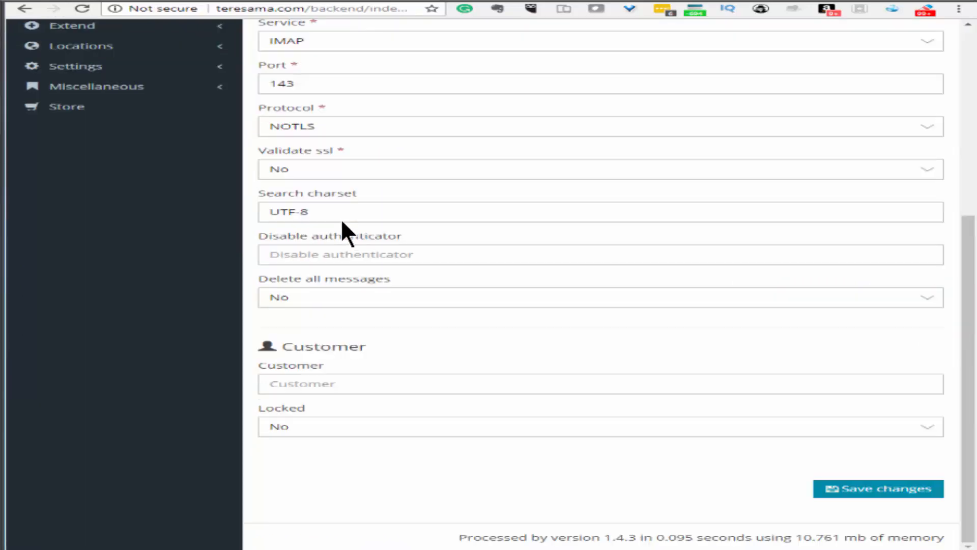
pyautogui.click(919, 489)
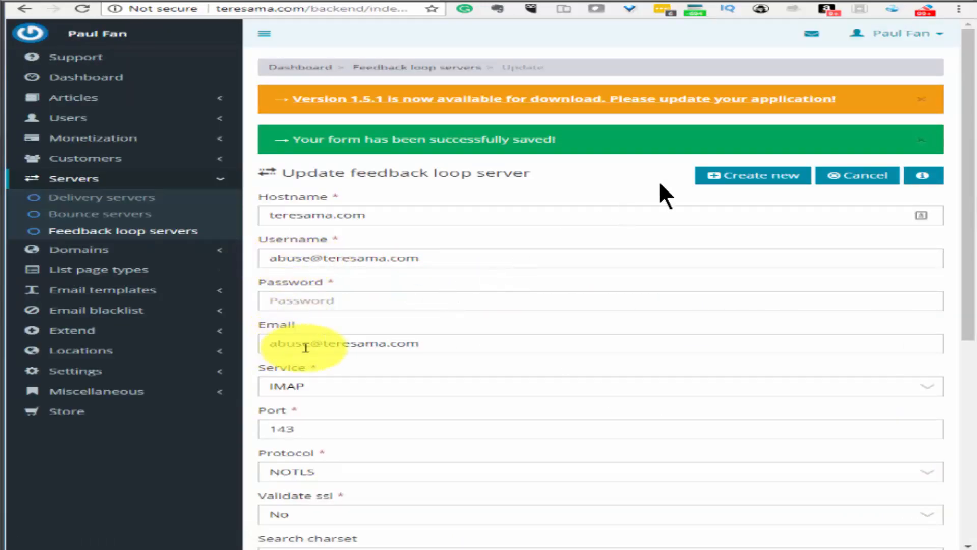
pyautogui.scroll(-7, 340, 272)
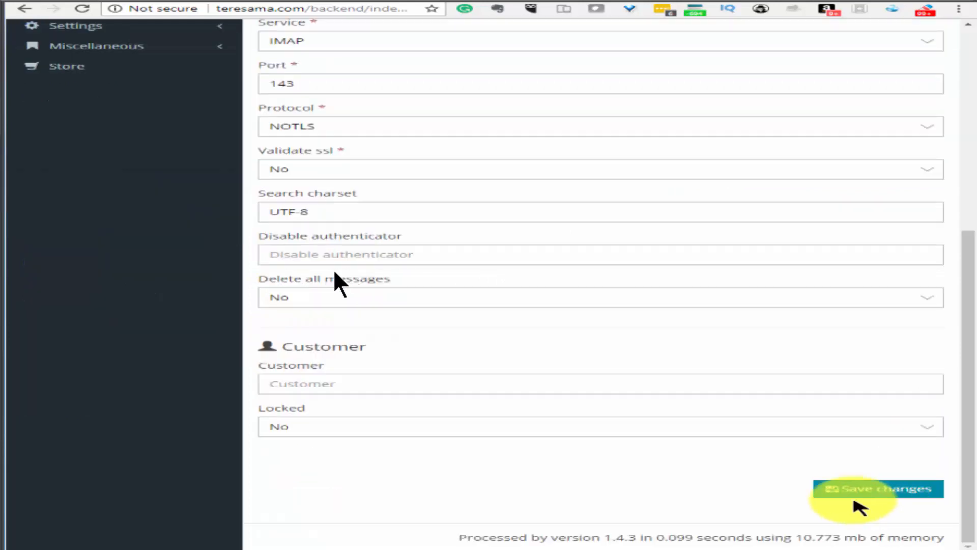
pyautogui.click(863, 490)
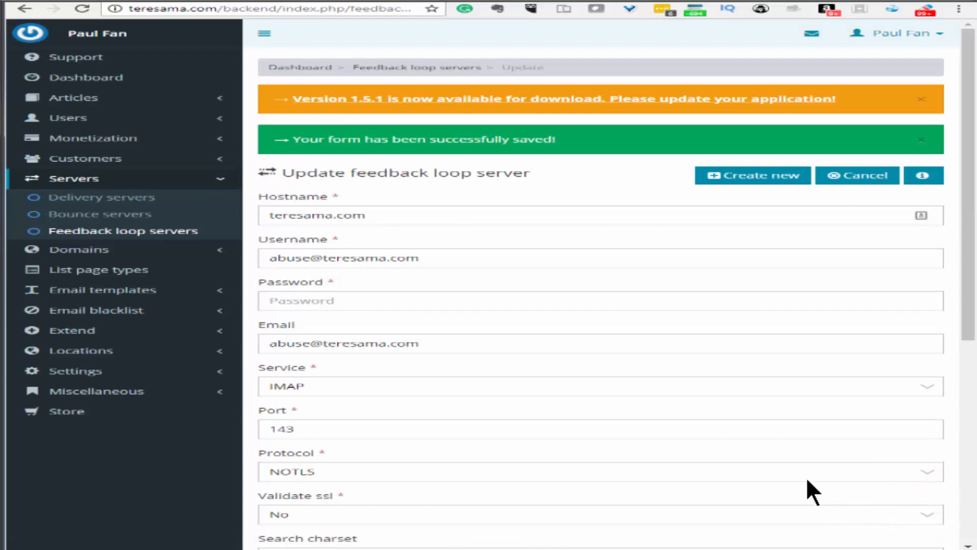
pyautogui.click(90, 215)
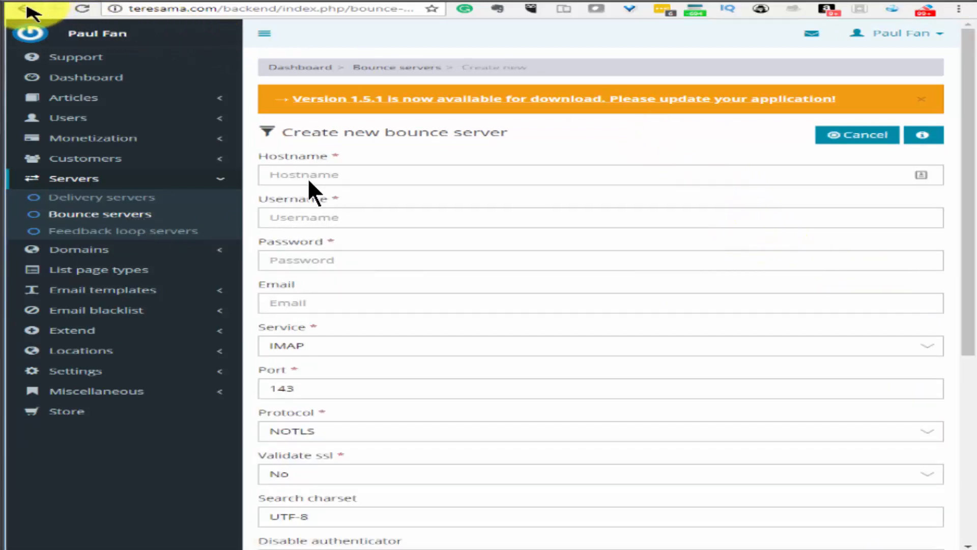
# Start a new bounce server and enter the return mailbox address as its username
pyautogui.click(25, 9)
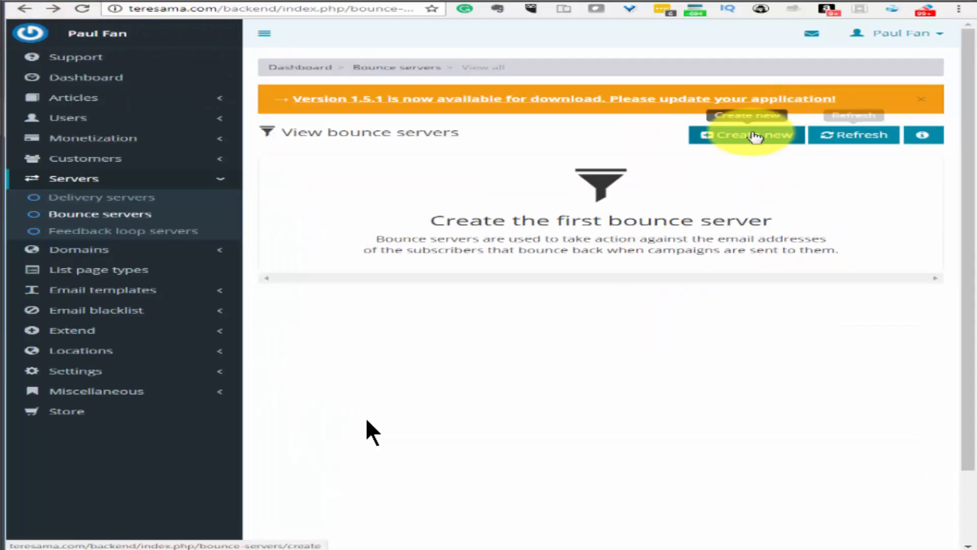
pyautogui.click(748, 134)
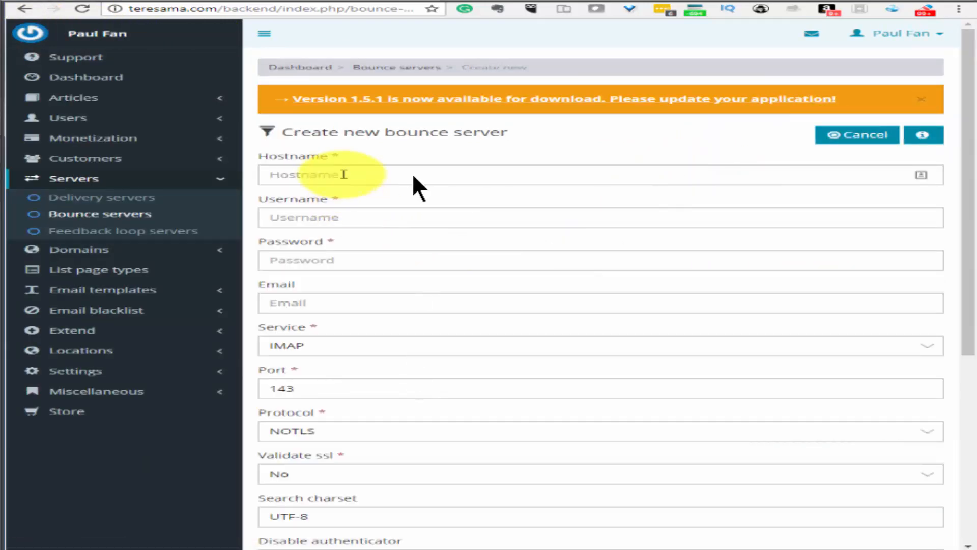
pyautogui.click(345, 219)
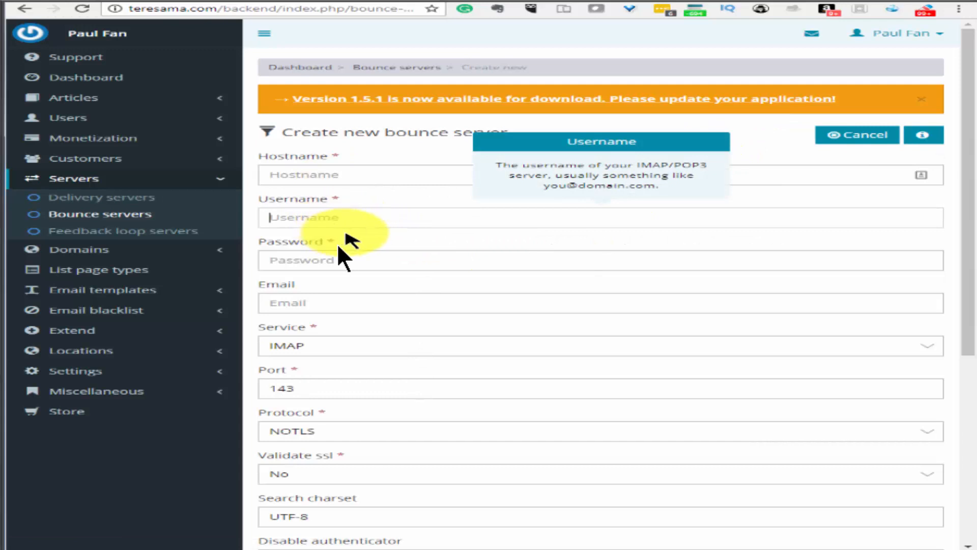
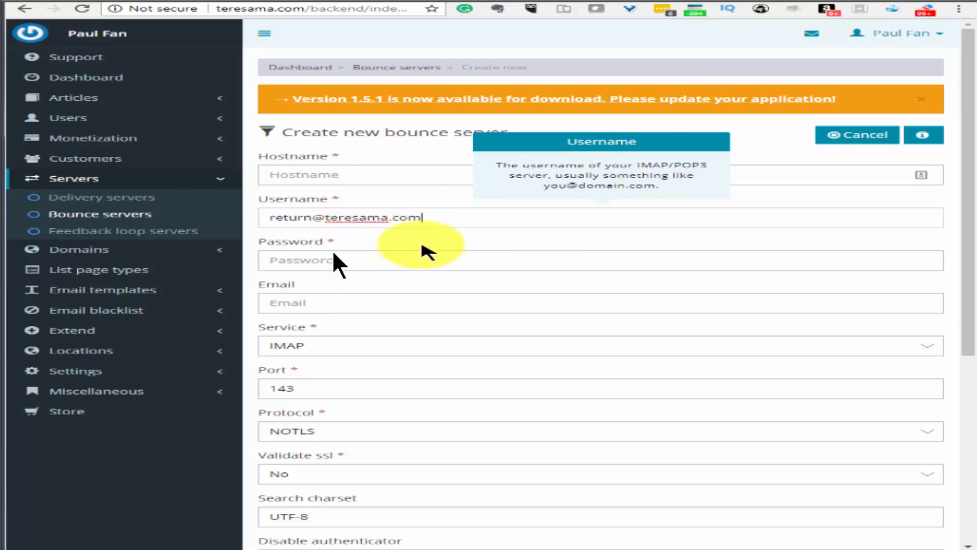
# Set hostname teresama.com and the email to the return mailbox address, then save the bounce server
pyautogui.moveTo(422, 218); pyautogui.dragTo(327, 214)
pyautogui.hotkey('ctrl', 'c')
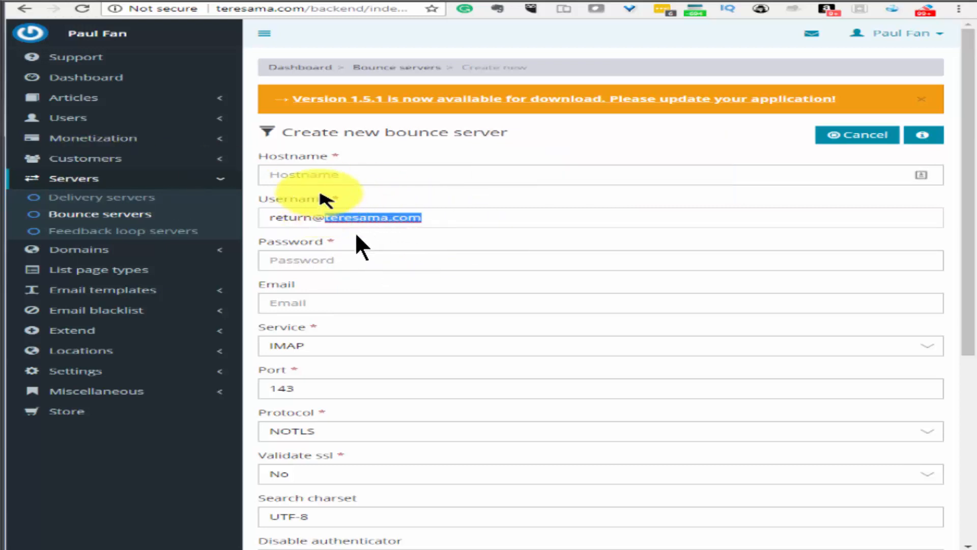
pyautogui.click(369, 174)
pyautogui.hotkey('ctrl', 'v')
pyautogui.press('Tab')
pyautogui.hotkey('ctrl', 'c')
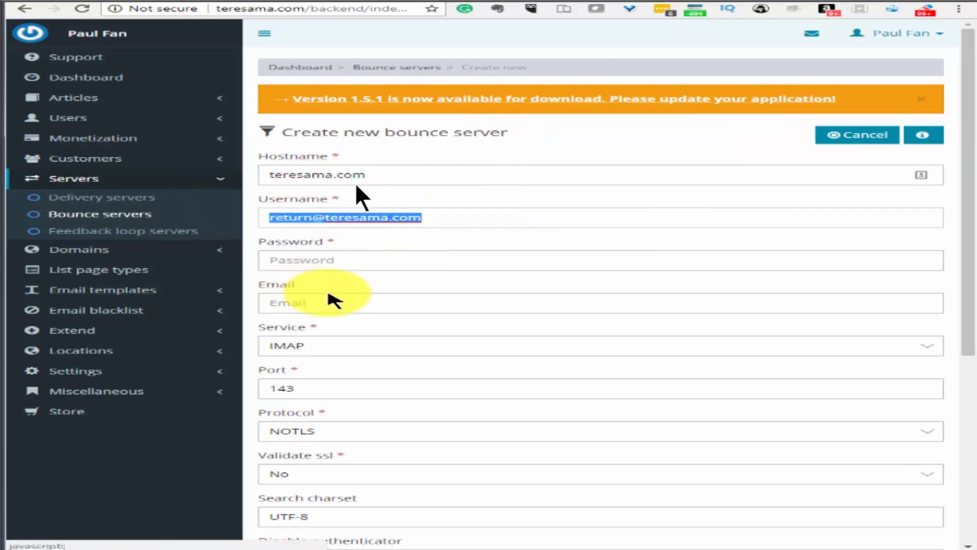
pyautogui.click(316, 303)
pyautogui.hotkey('ctrl', 'v')
pyautogui.scroll(-5, 330, 274)
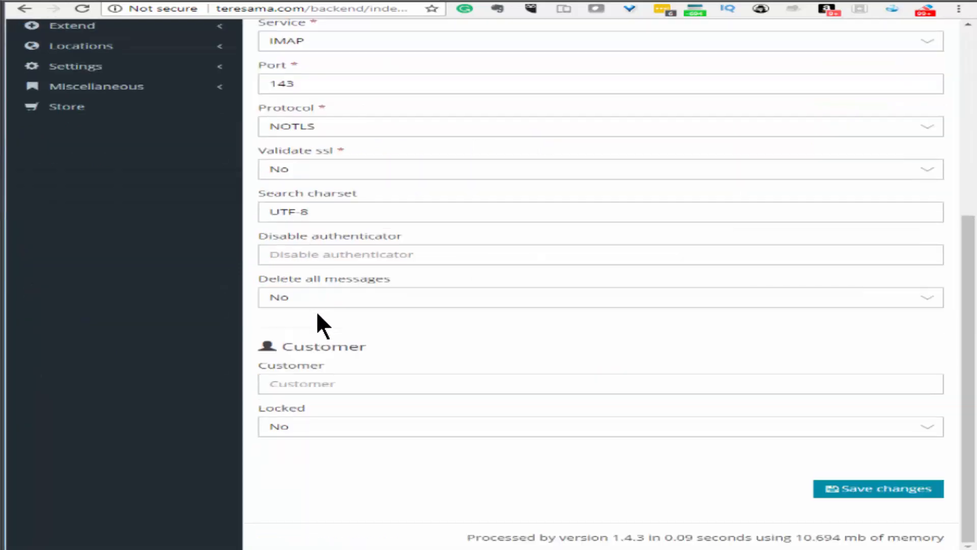
pyautogui.click(844, 488)
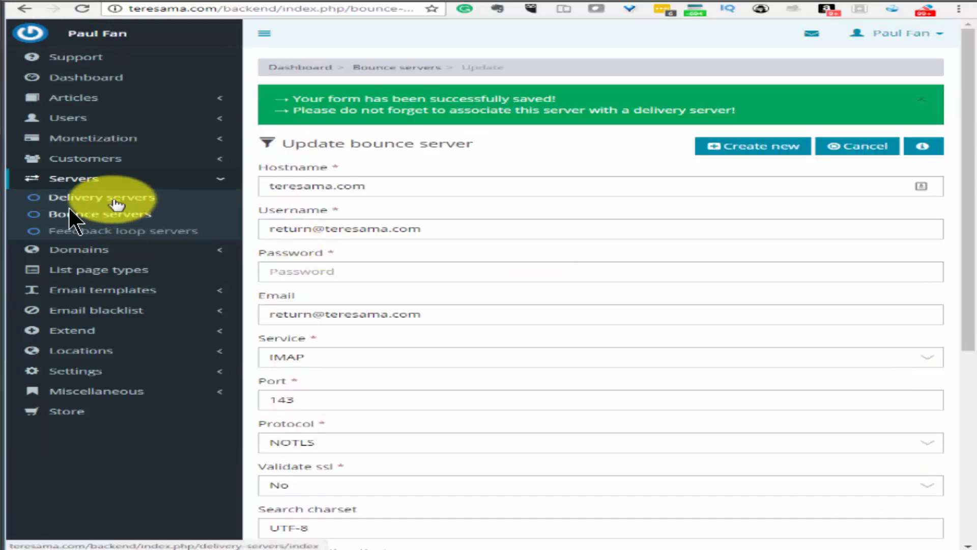
# Create a new SMTP delivery server and fill in its name, hostname teresama.com, username and sender details
pyautogui.click(115, 203)
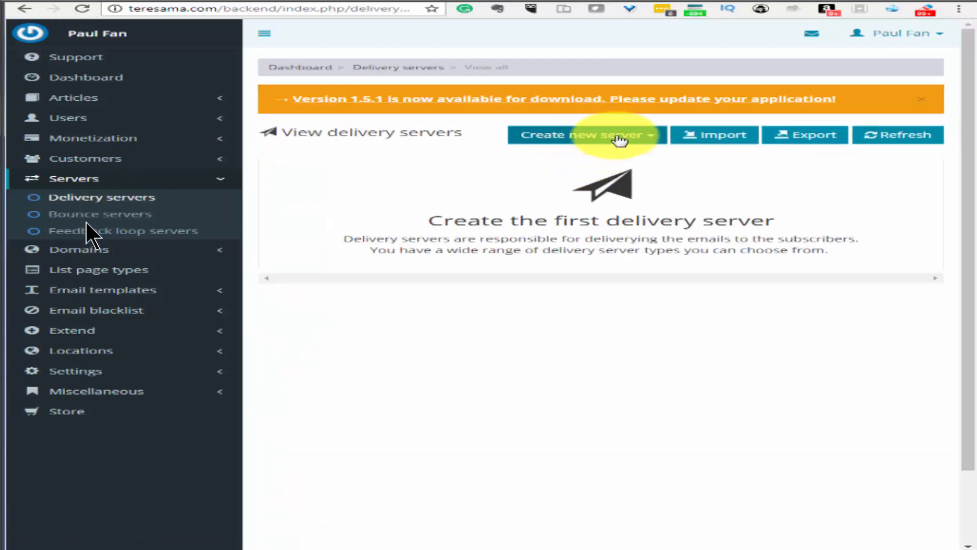
pyautogui.click(651, 136)
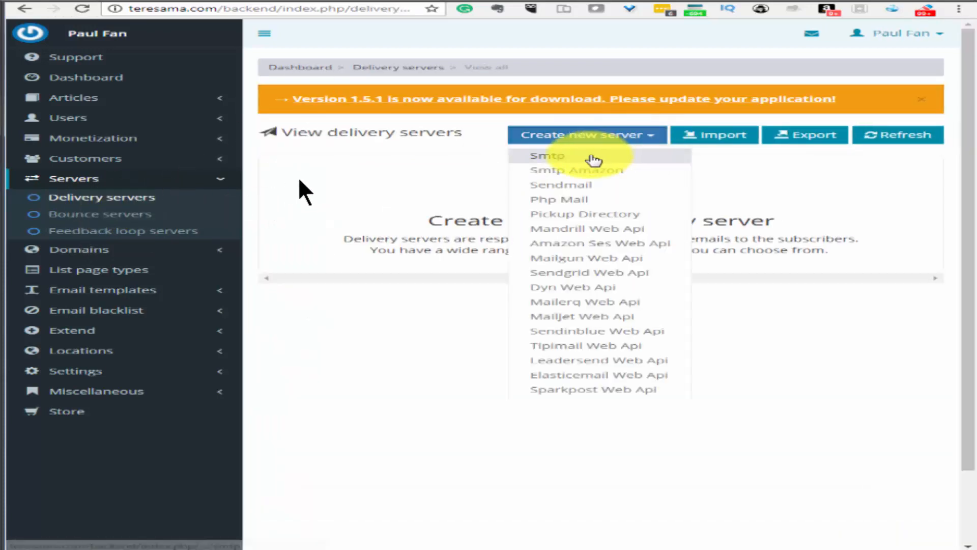
pyautogui.click(591, 157)
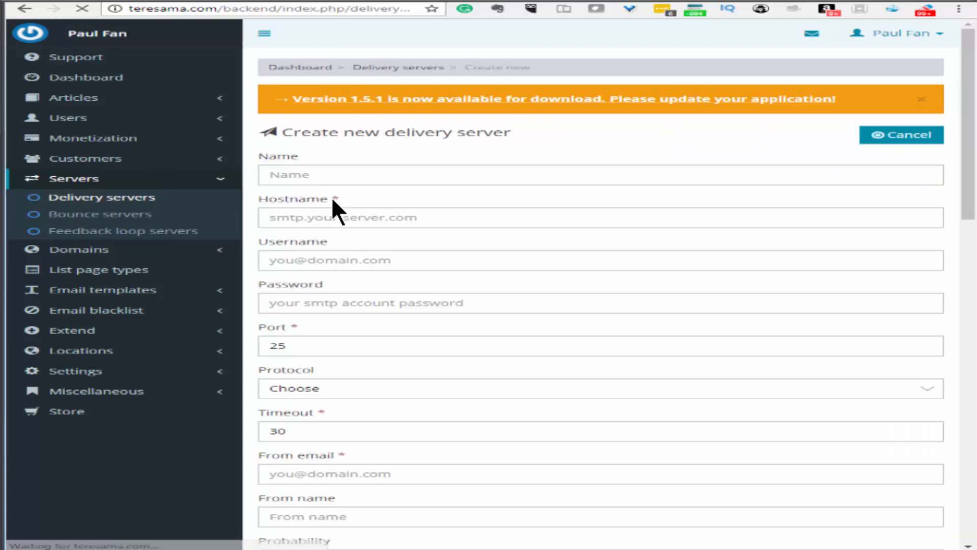
pyautogui.click(305, 173)
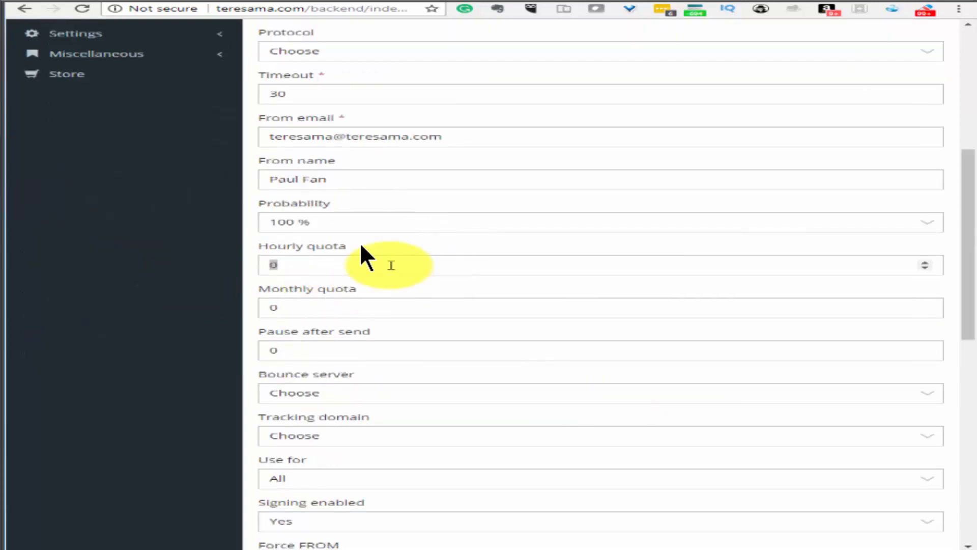
pyautogui.doubleClick(319, 265)
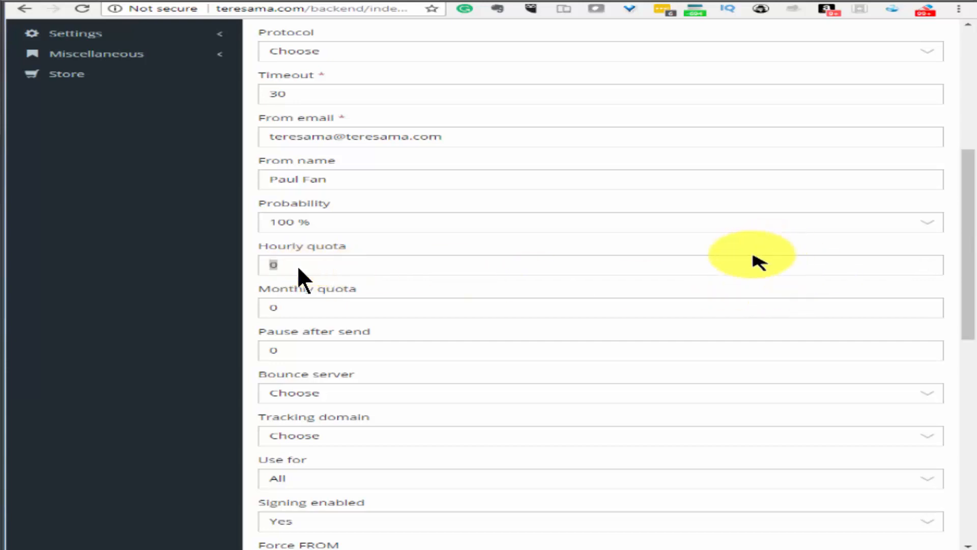
# Set the delivery server's hourly quota to 60
pyautogui.doubleClick(320, 266)
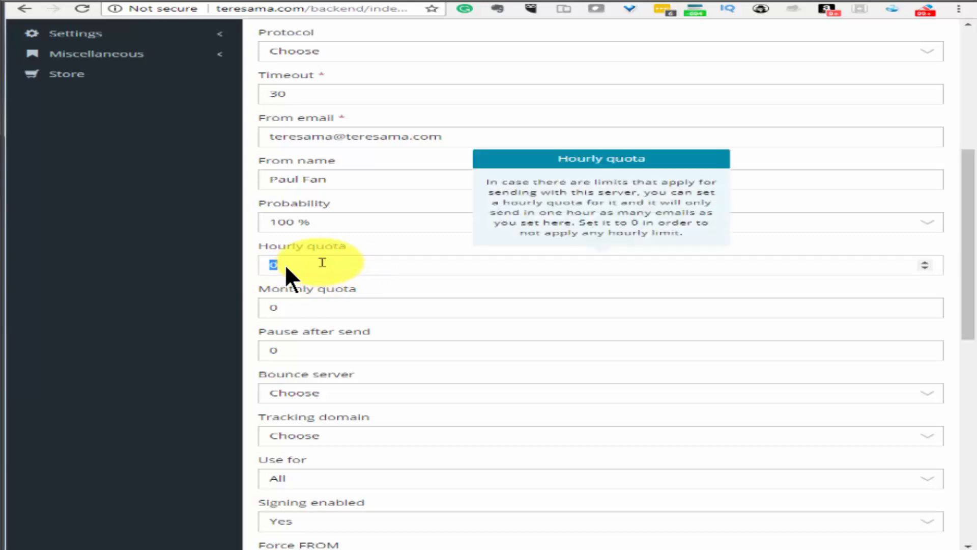
pyautogui.write('4')
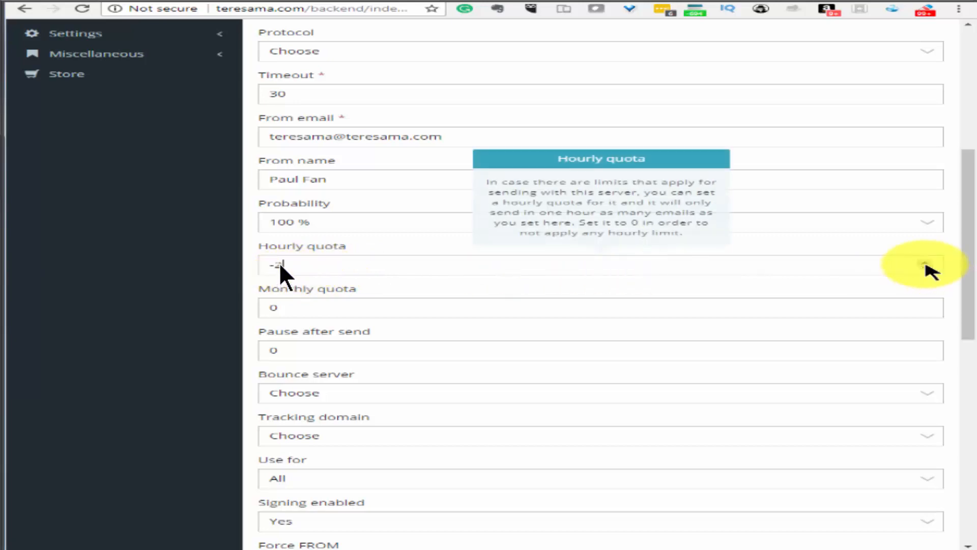
pyautogui.press('BackSpace')
pyautogui.write('12')
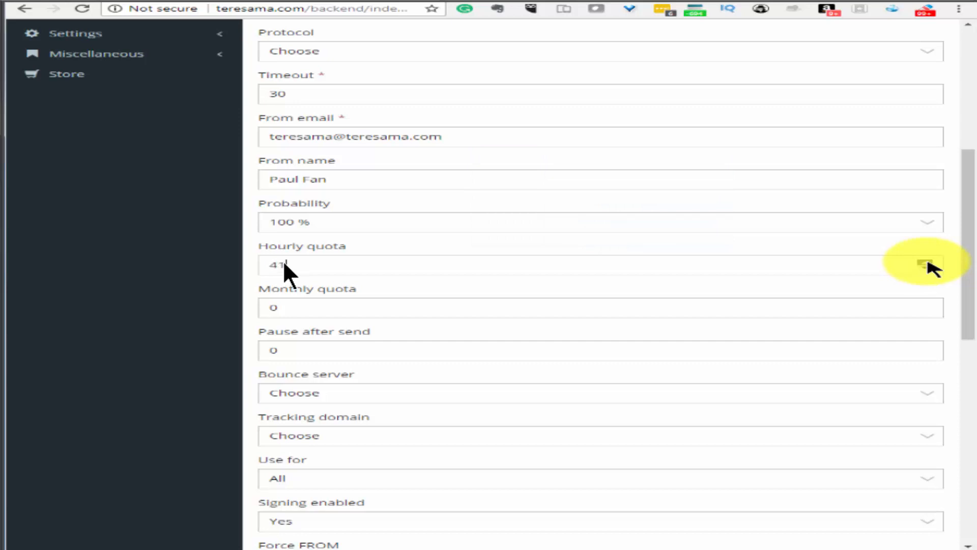
pyautogui.click(927, 261)
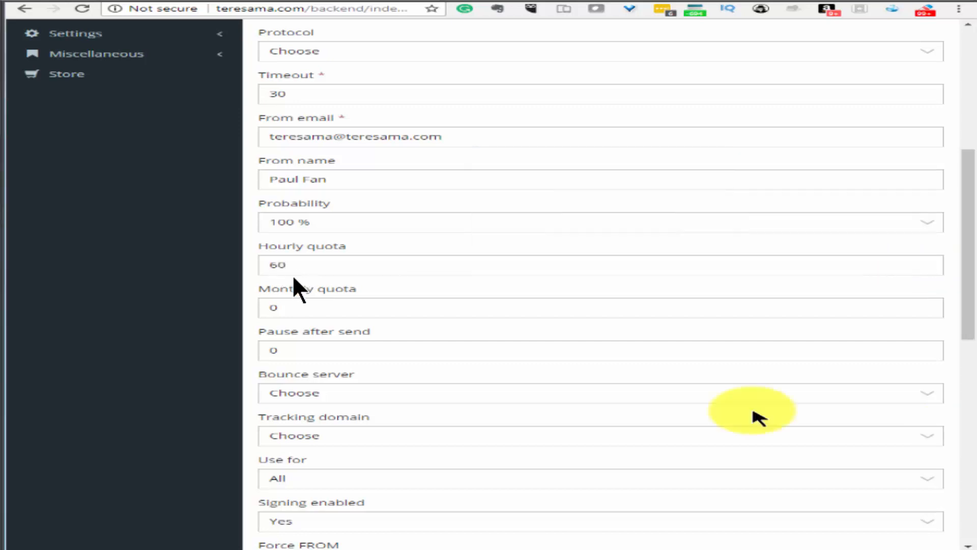
# Choose the IMAP teresama.com bounce server and leave the tracking domain unset
pyautogui.click(637, 393)
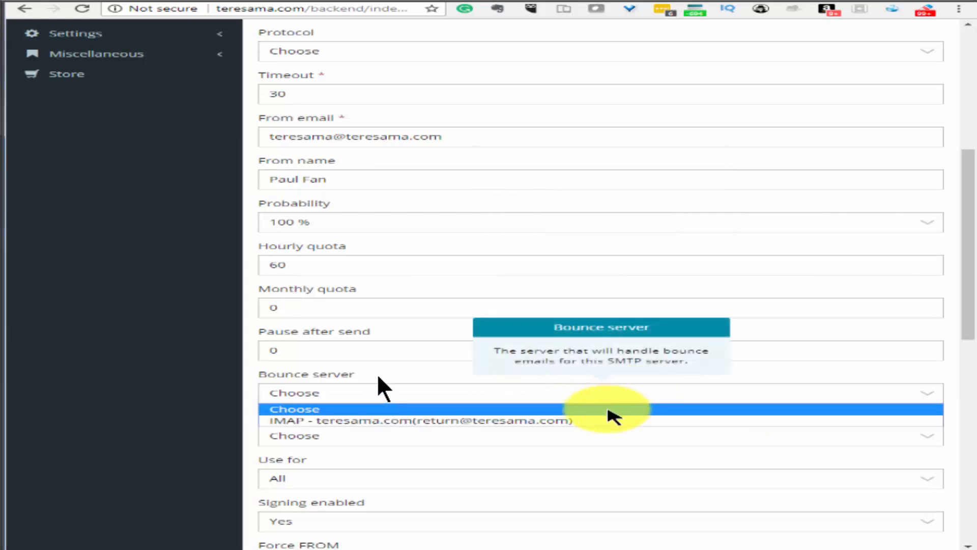
pyautogui.click(612, 421)
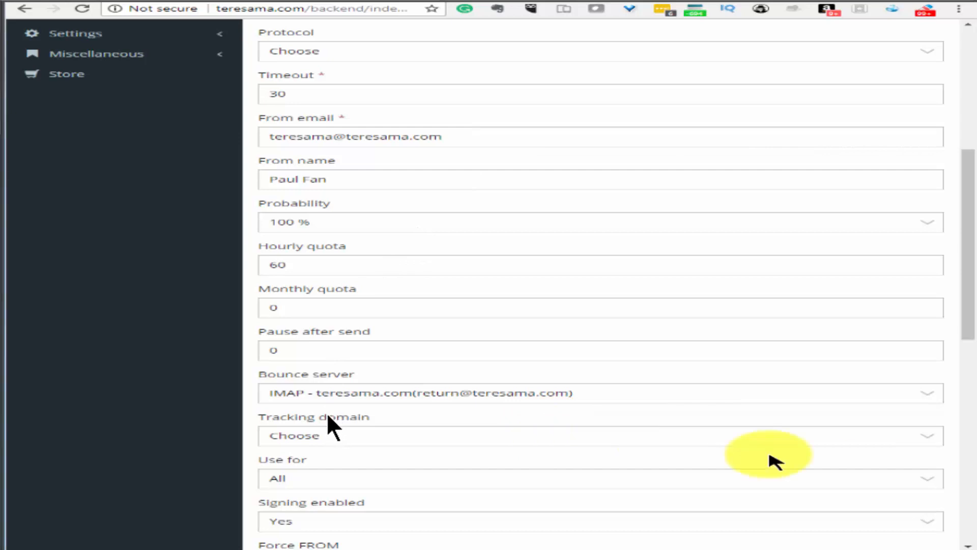
pyautogui.click(724, 438)
pyautogui.click(835, 452)
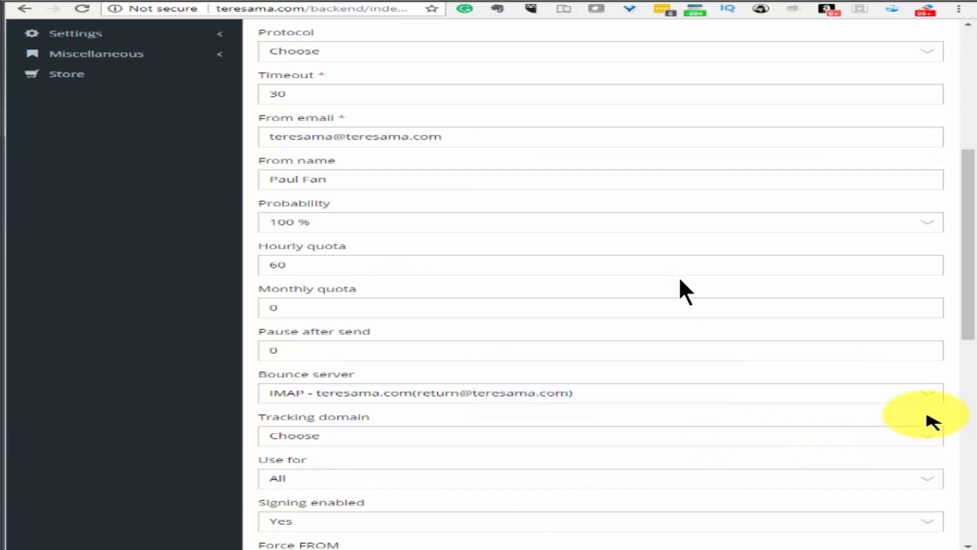
pyautogui.moveTo(969, 331); pyautogui.dragTo(969, 393)
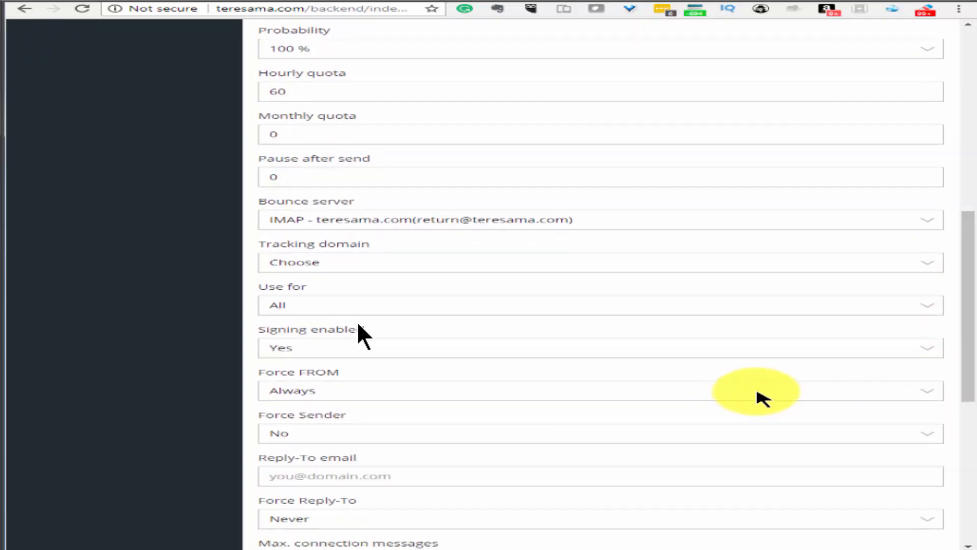
# Set Force FROM to Never and the Reply-To email to the admin address at teresama.com
pyautogui.click(771, 389)
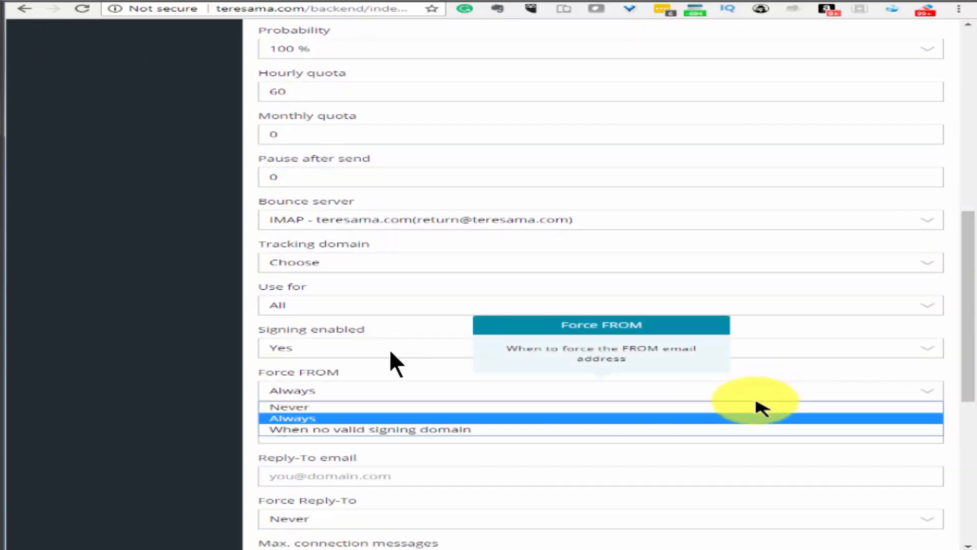
pyautogui.click(752, 406)
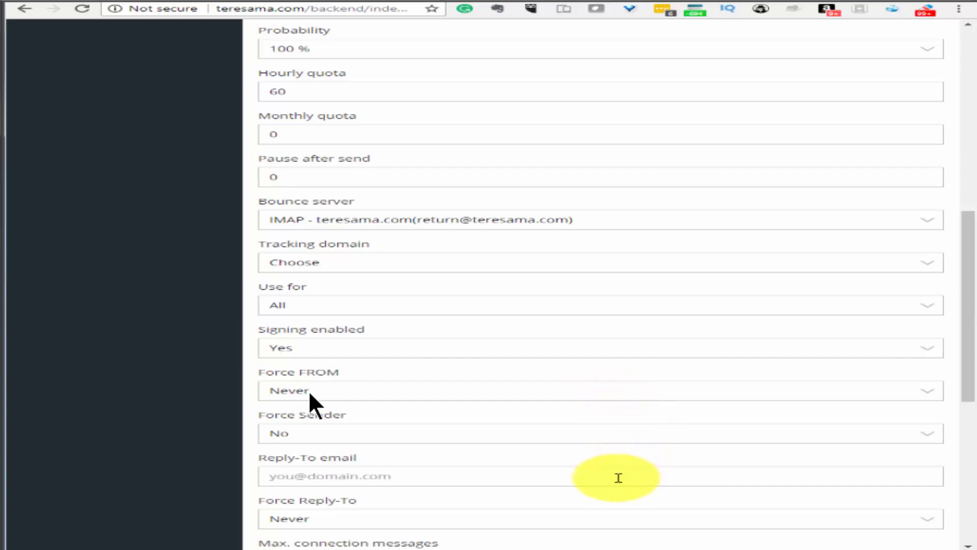
pyautogui.click(620, 478)
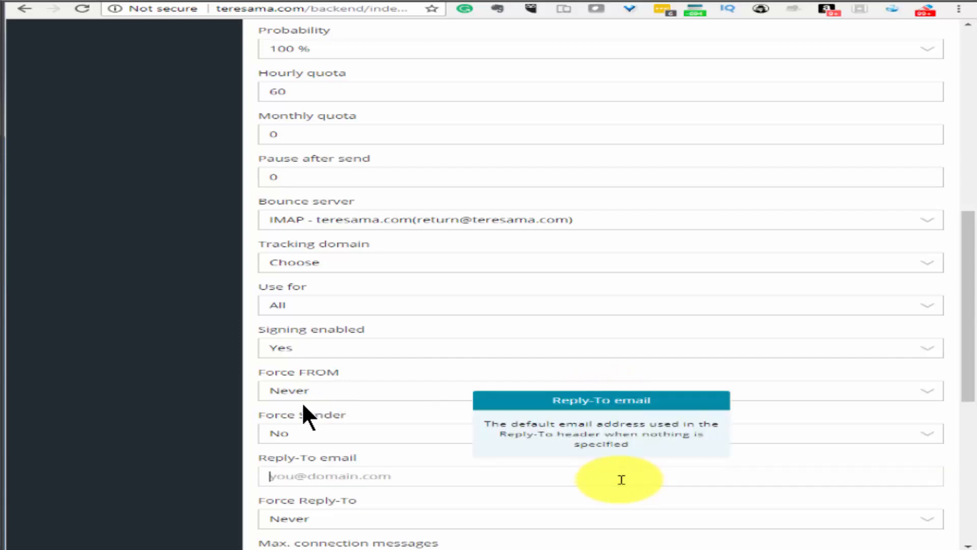
pyautogui.write('tes')
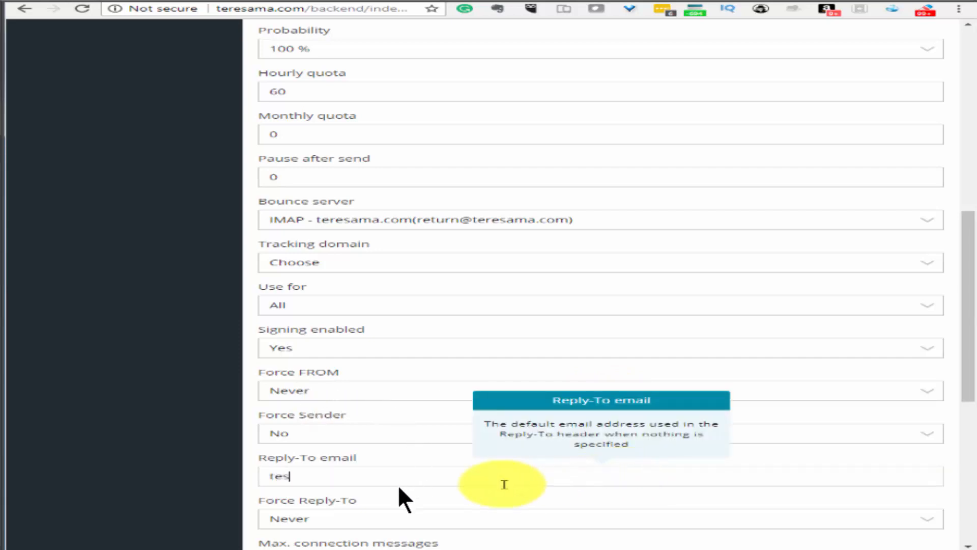
pyautogui.press('BackSpace')
pyautogui.press('BackSpace')
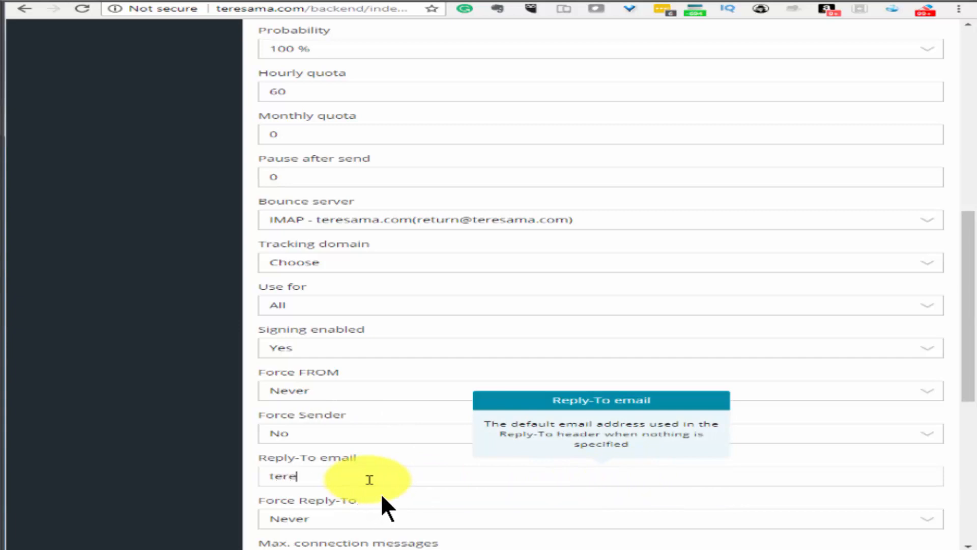
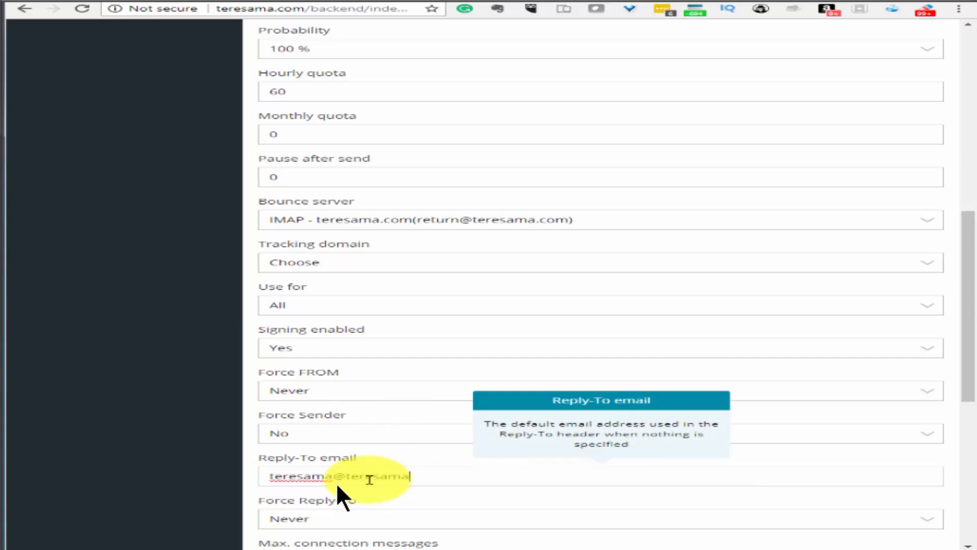
pyautogui.press('Left')
pyautogui.press('Left')
pyautogui.press('Left')
pyautogui.press('Left')
pyautogui.press('Left')
pyautogui.press('Left')
pyautogui.doubleClick(279, 480)
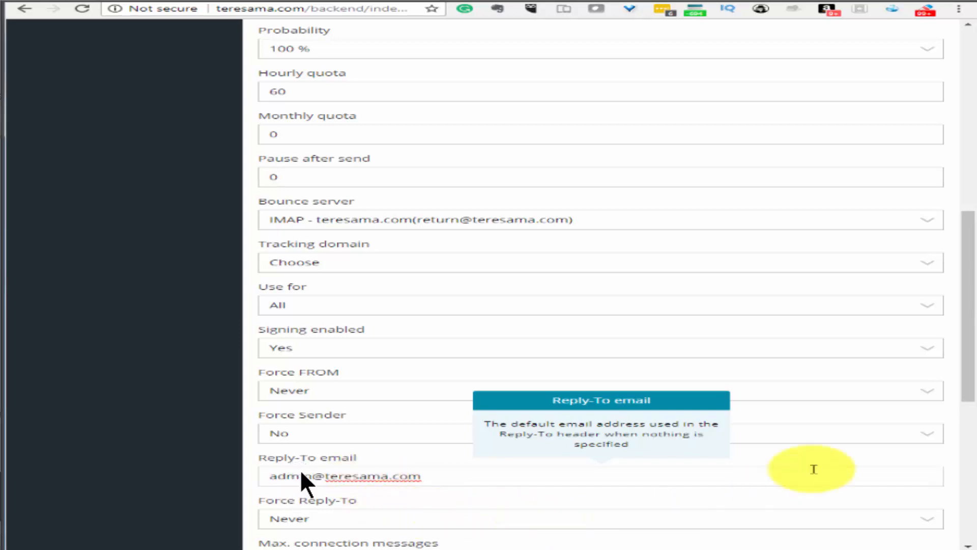
pyautogui.moveTo(964, 387); pyautogui.dragTo(973, 524)
# Save the SMTP delivery server and validate it by sending a confirmation to the chosen email address
pyautogui.click(816, 496)
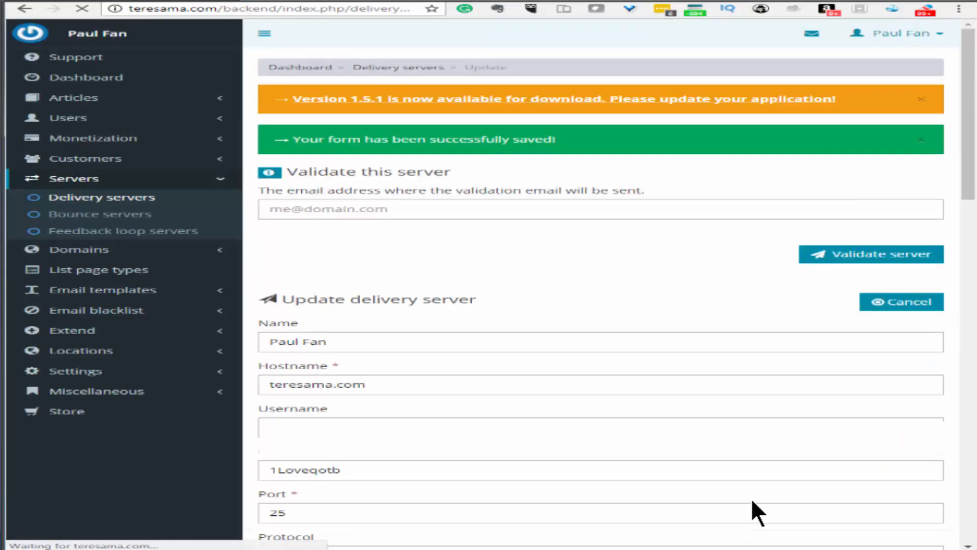
pyautogui.click(922, 98)
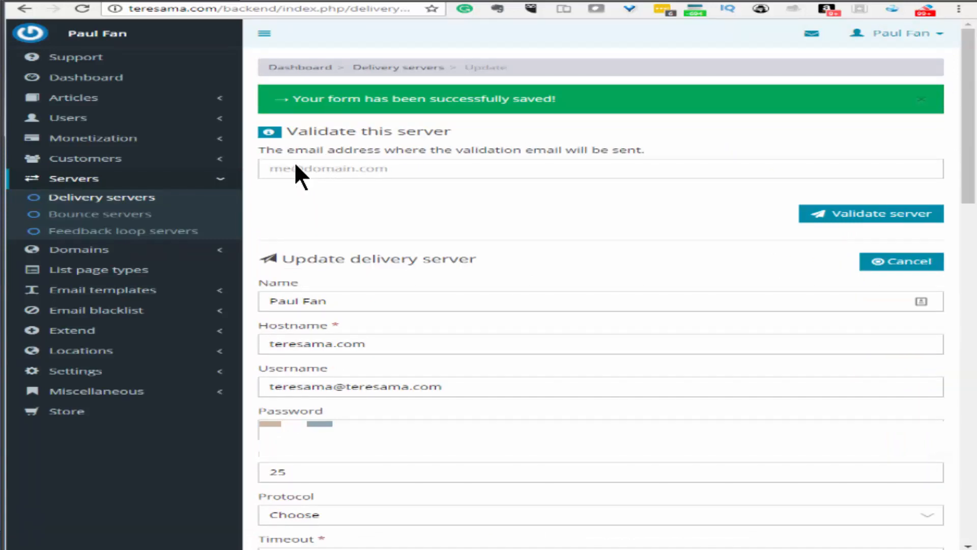
pyautogui.click(460, 169)
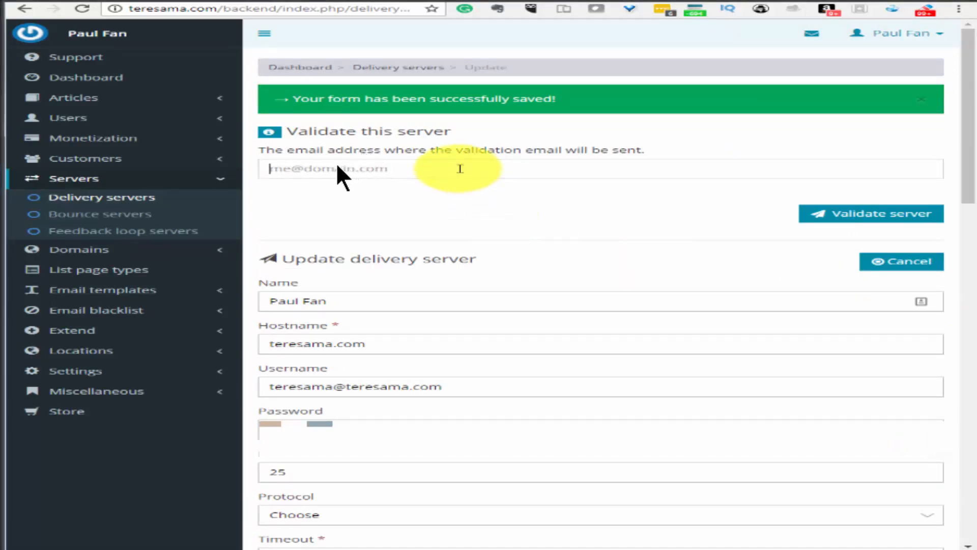
pyautogui.write('paul')
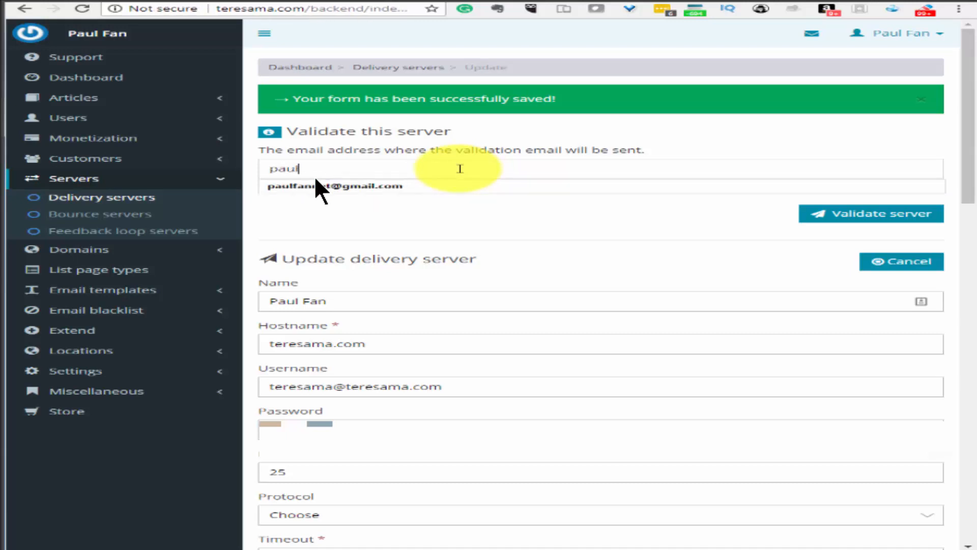
pyautogui.click(313, 186)
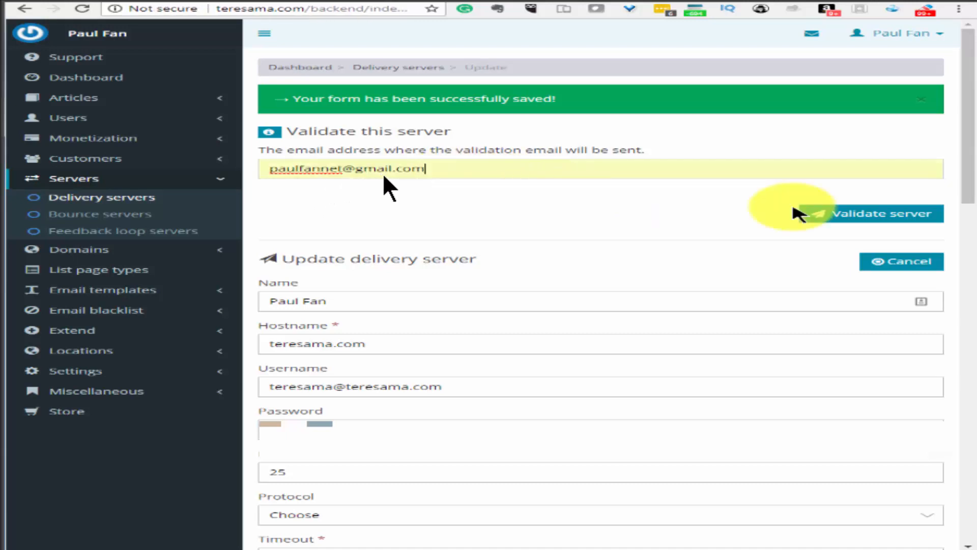
pyautogui.click(837, 216)
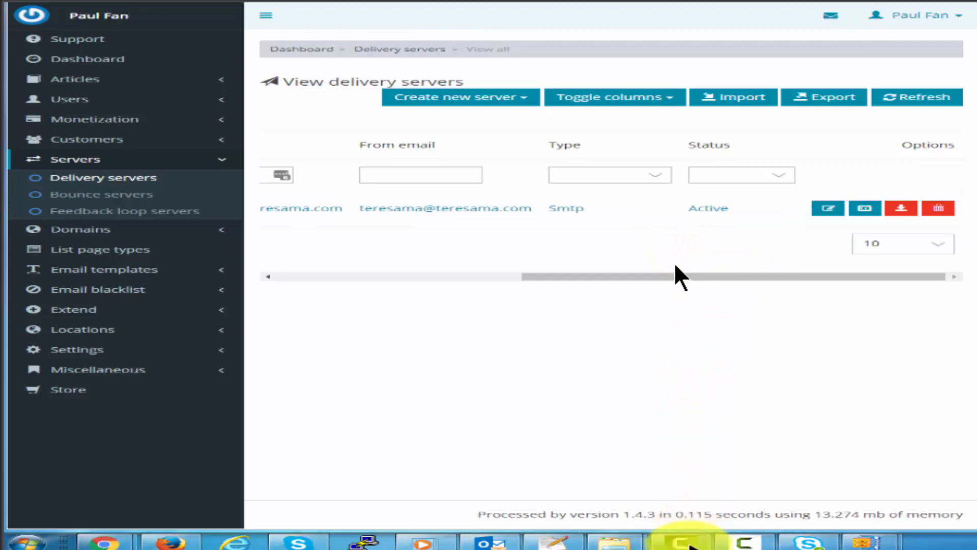
pyautogui.click(728, 547)
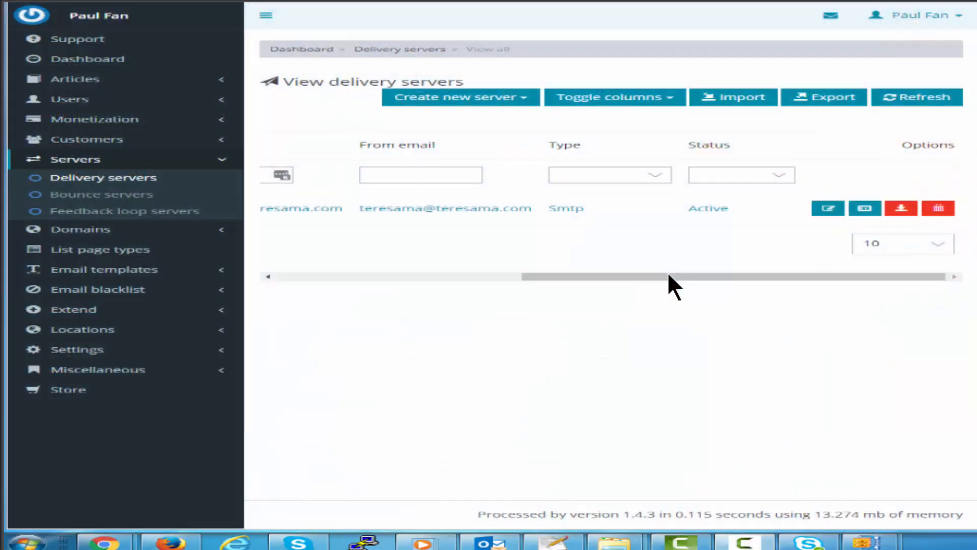